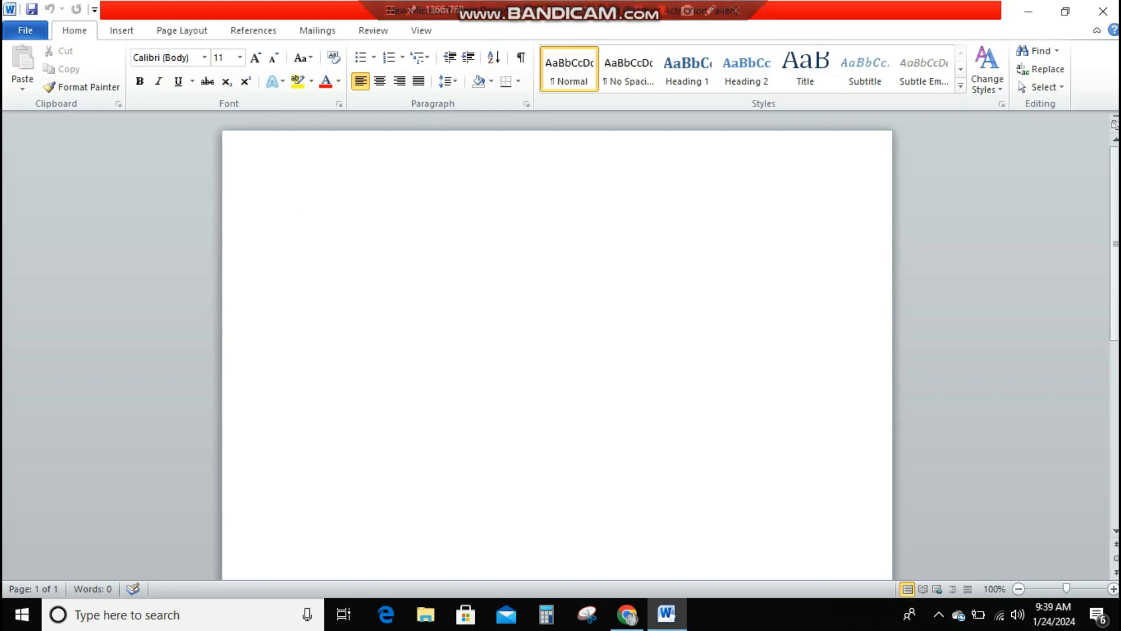
Set the blank document to Narrow margins and A4 paper size.
{"action": "key", "text": "ctrl+a"}
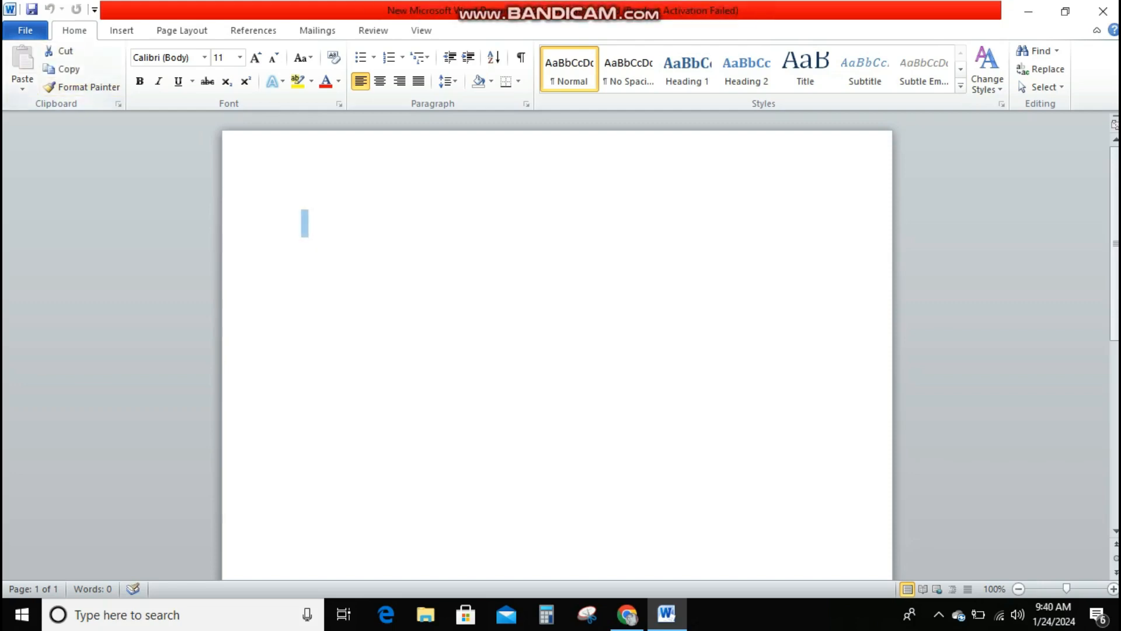
{"action": "left_click", "coordinate": [182, 30]}
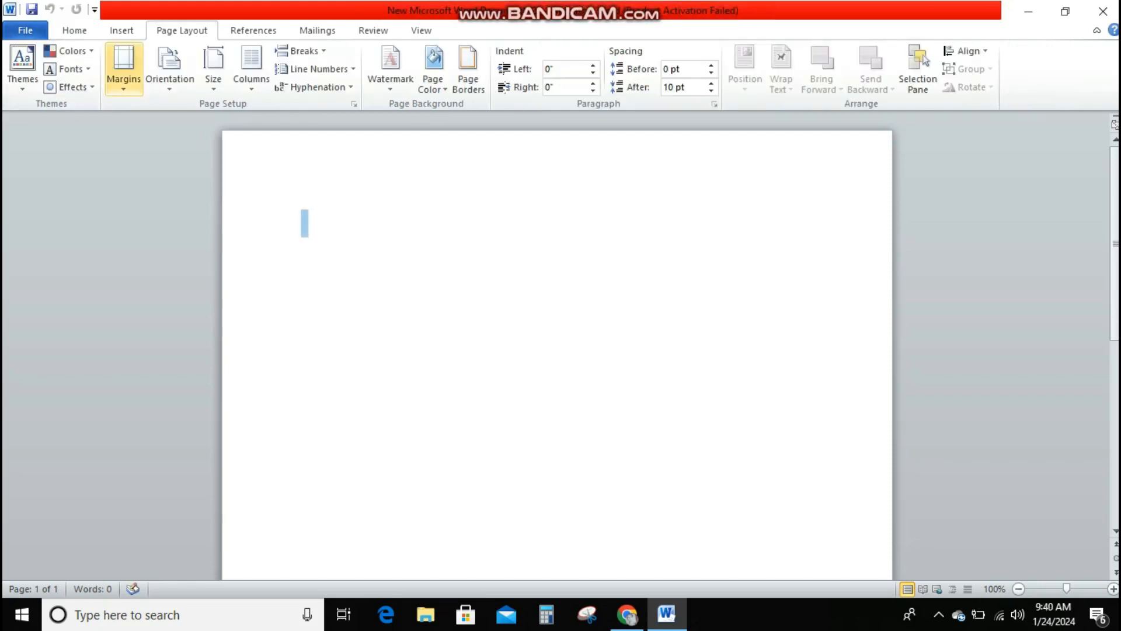
{"action": "left_click", "coordinate": [123, 67]}
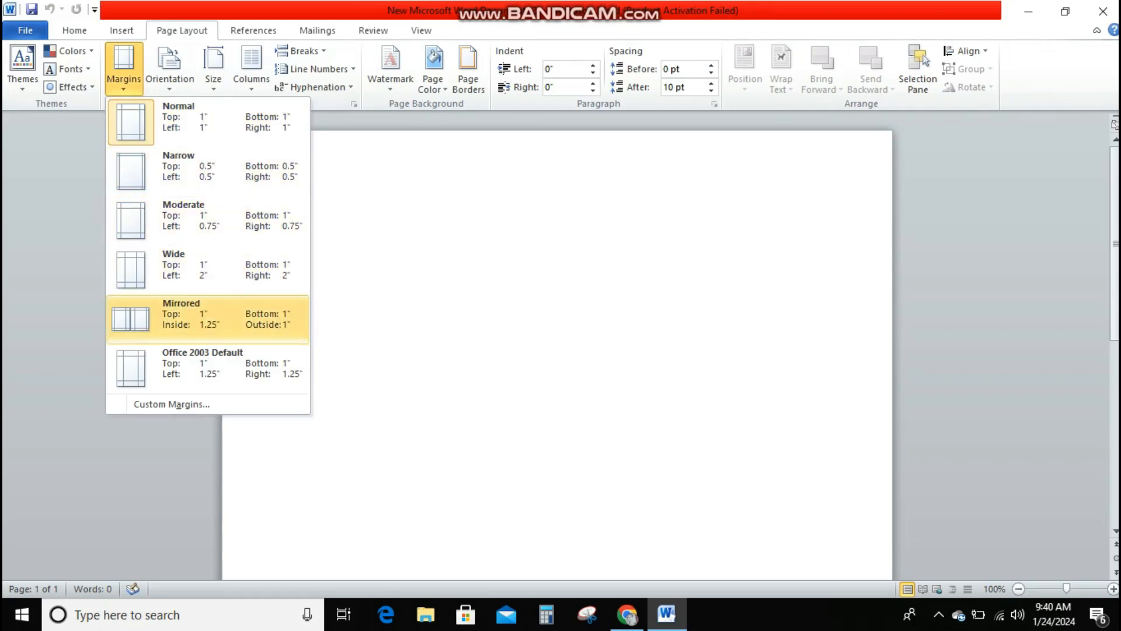
{"action": "left_click", "coordinate": [178, 166]}
{"action": "left_click", "coordinate": [213, 67]}
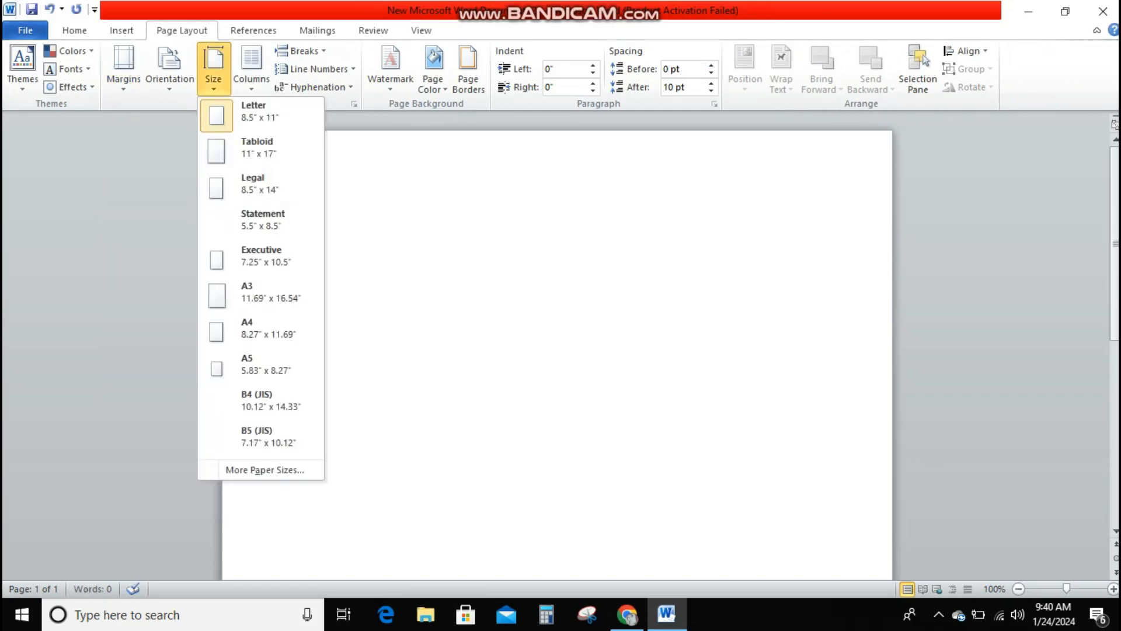
{"action": "left_click", "coordinate": [263, 330]}
Insert the picture "3. BATMAN" from the Downloads folder into the page.
{"action": "scroll", "coordinate": [558, 350], "scroll_direction": "down", "scroll_amount": 3}
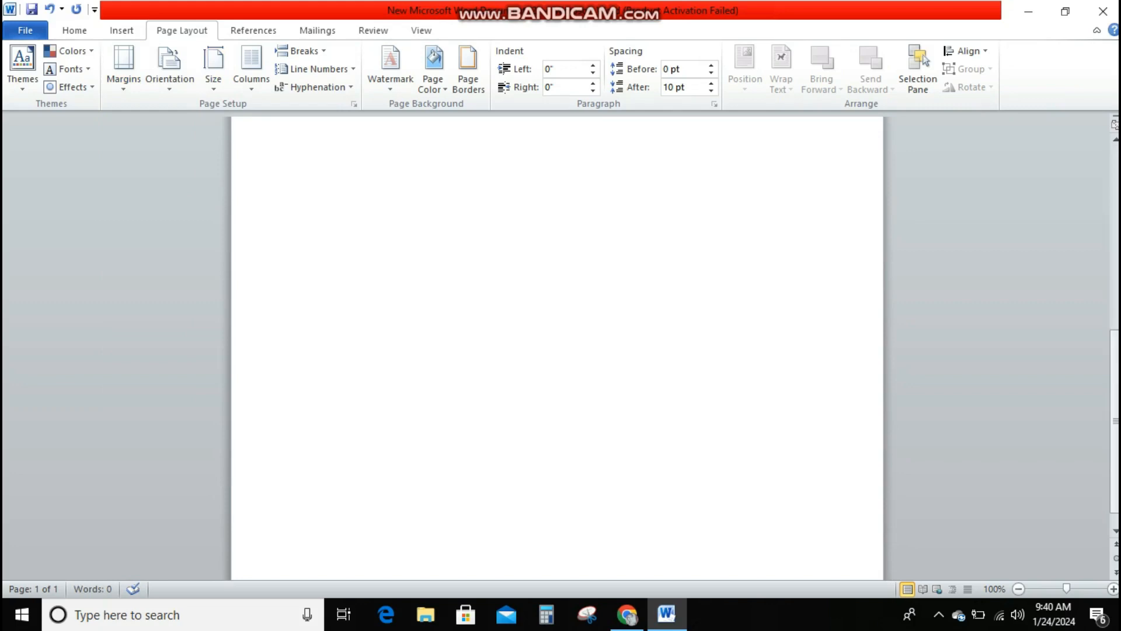
{"action": "scroll", "coordinate": [557, 350], "scroll_direction": "down", "scroll_amount": 7}
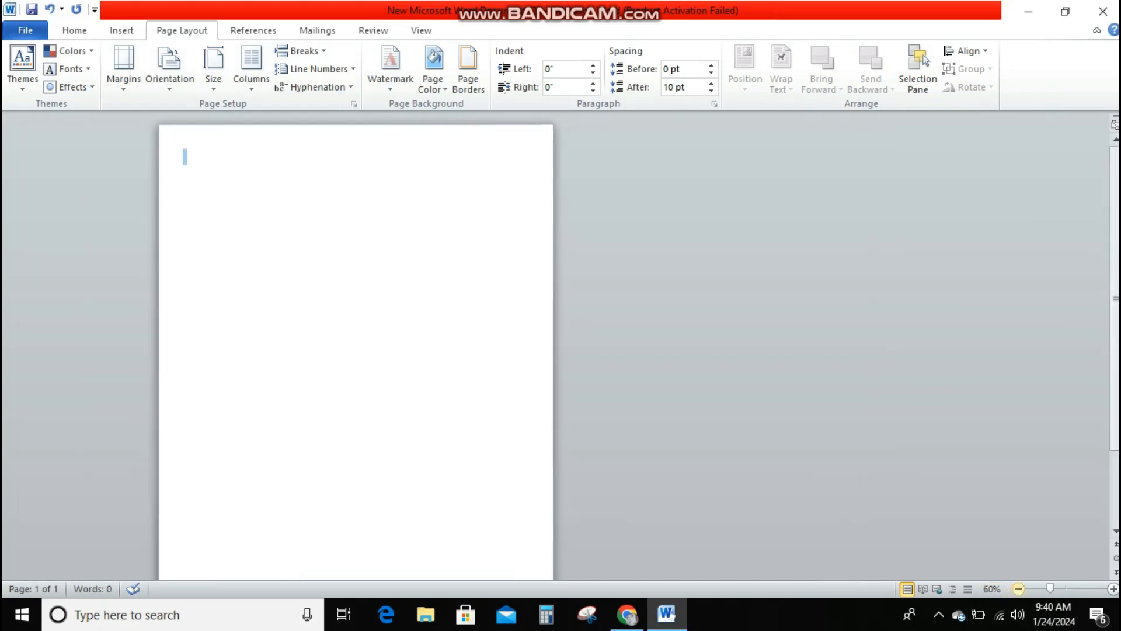
{"action": "scroll", "coordinate": [557, 350], "scroll_direction": "down", "scroll_amount": 1}
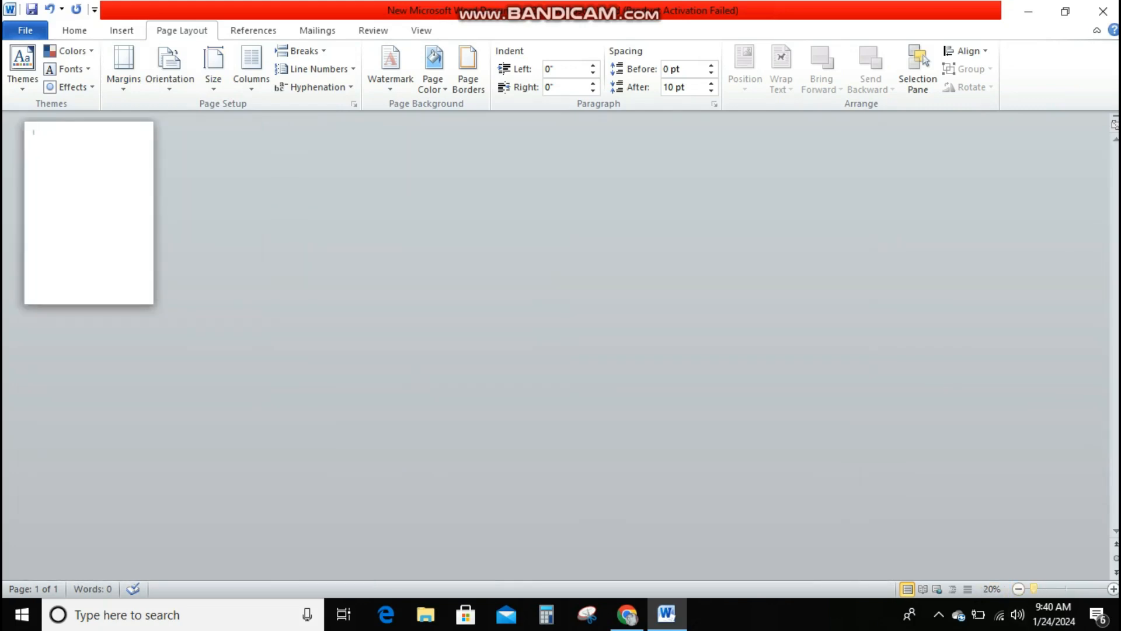
{"action": "scroll", "coordinate": [558, 350], "scroll_direction": "up", "scroll_amount": 1}
{"action": "scroll", "coordinate": [558, 350], "scroll_direction": "up", "scroll_amount": 2}
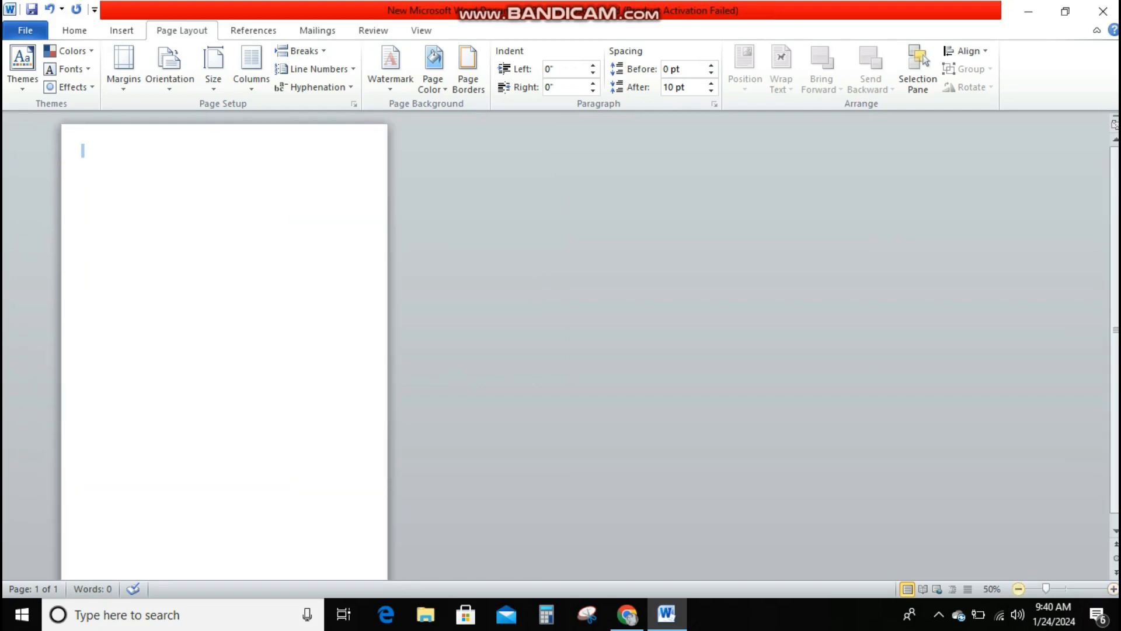
{"action": "scroll", "coordinate": [557, 350], "scroll_direction": "down", "scroll_amount": 1}
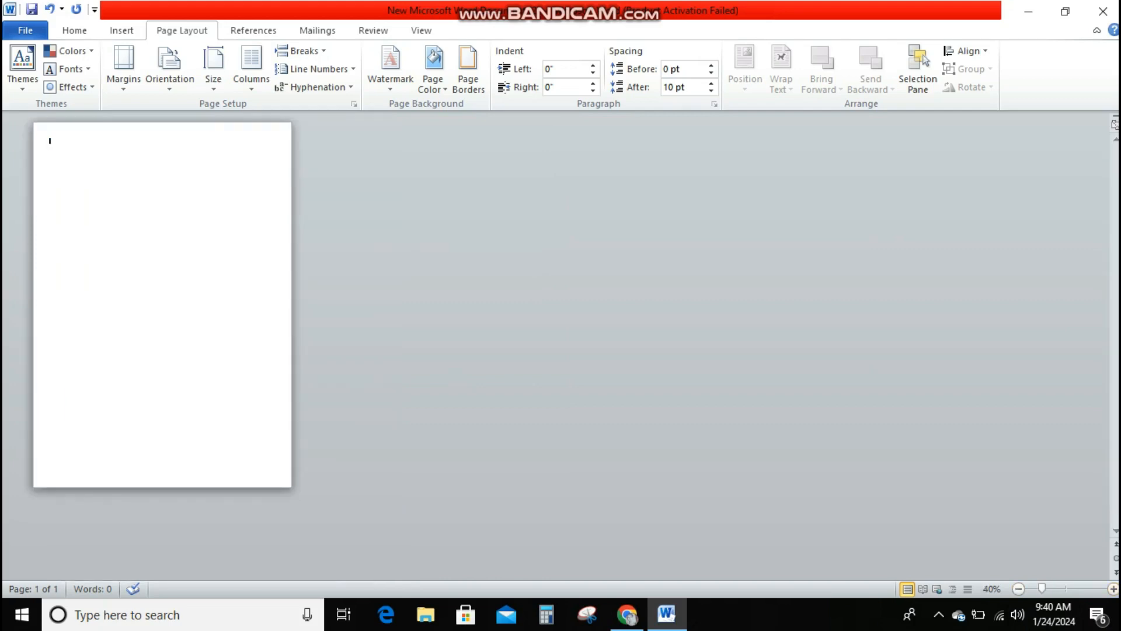
{"action": "left_click", "coordinate": [121, 30]}
{"action": "left_click", "coordinate": [174, 64]}
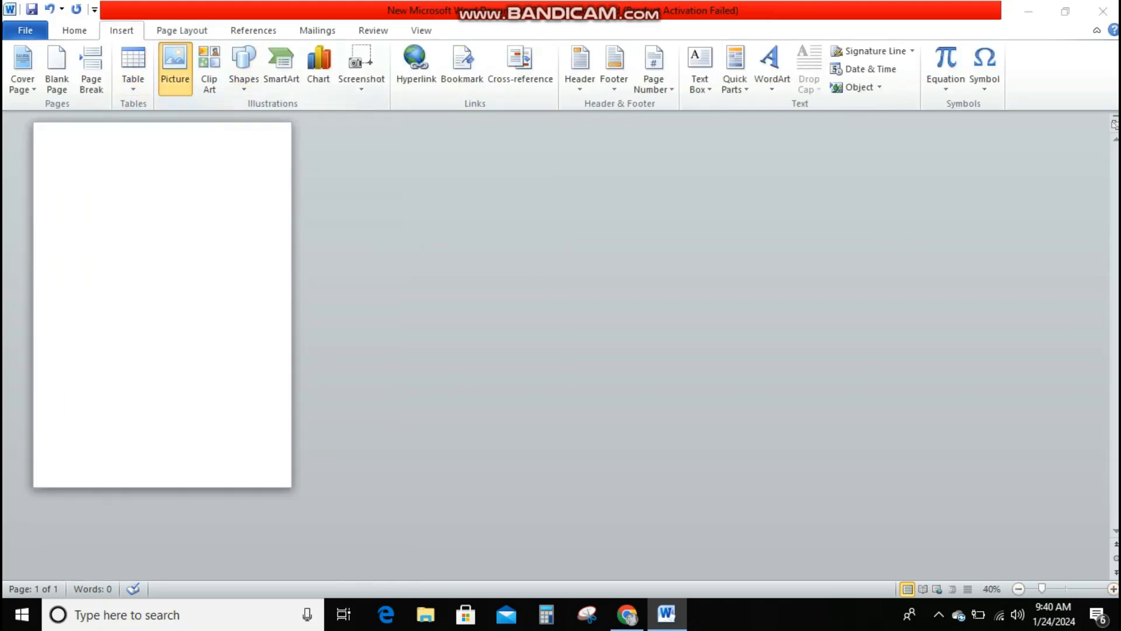
{"action": "left_click", "coordinate": [76, 142]}
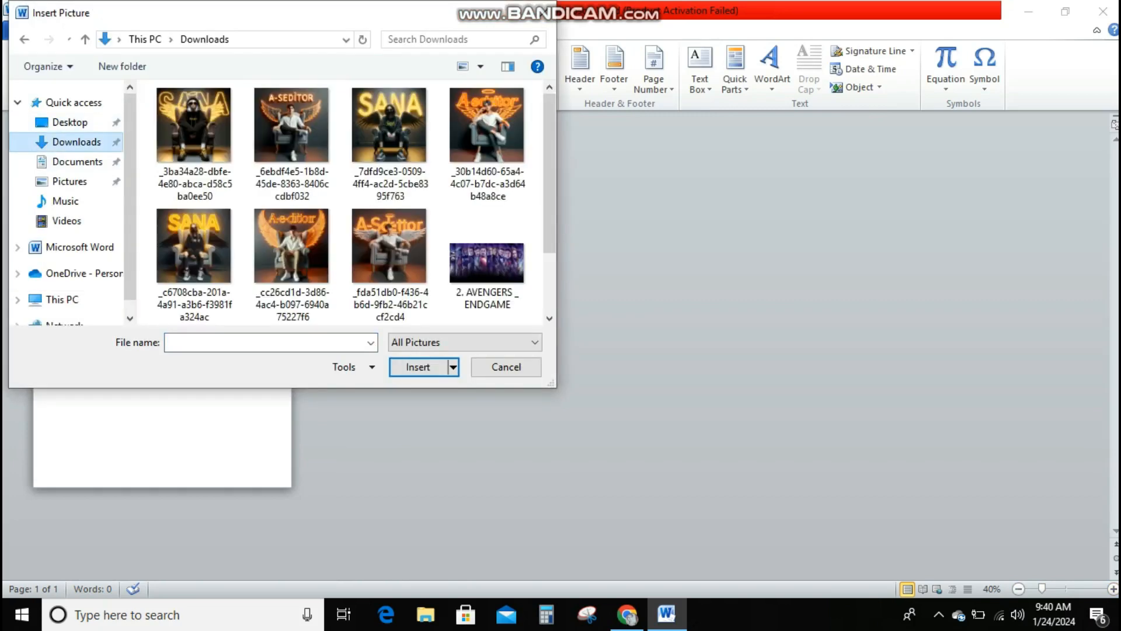
{"action": "left_click", "coordinate": [70, 122]}
{"action": "left_click", "coordinate": [76, 142]}
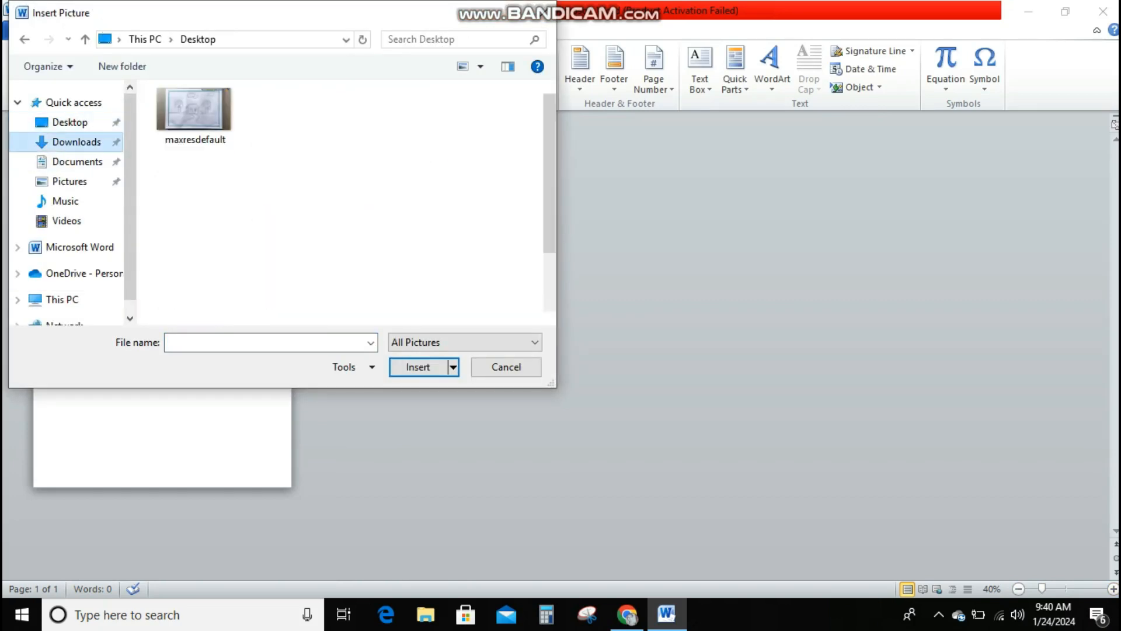
{"action": "scroll", "coordinate": [292, 275], "scroll_direction": "down", "scroll_amount": 3}
{"action": "left_click", "coordinate": [194, 260]}
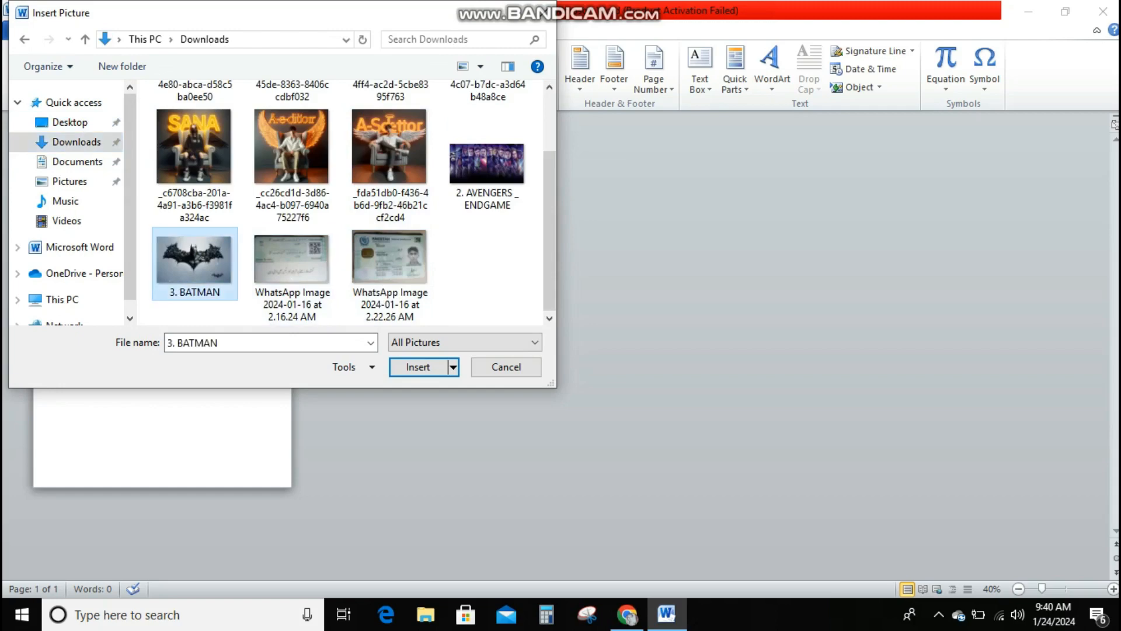
{"action": "left_click", "coordinate": [418, 366]}
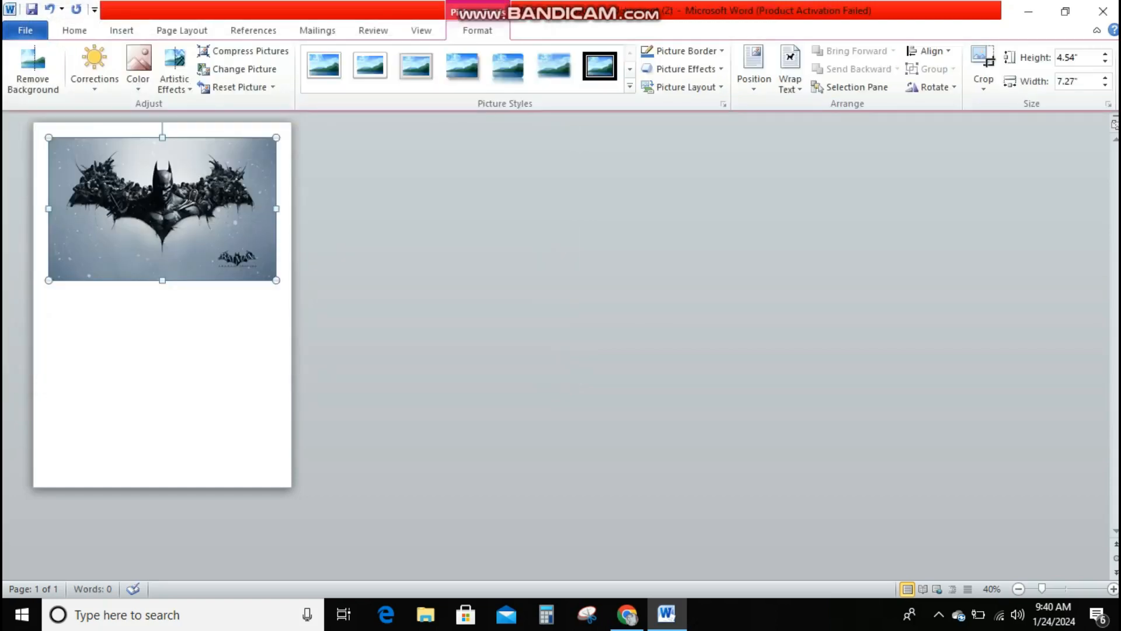
Set the picture's text wrapping to In Front of Text and stretch it across the full page width at the page's upper edge, about 5.2" high.
{"action": "left_click", "coordinate": [790, 73]}
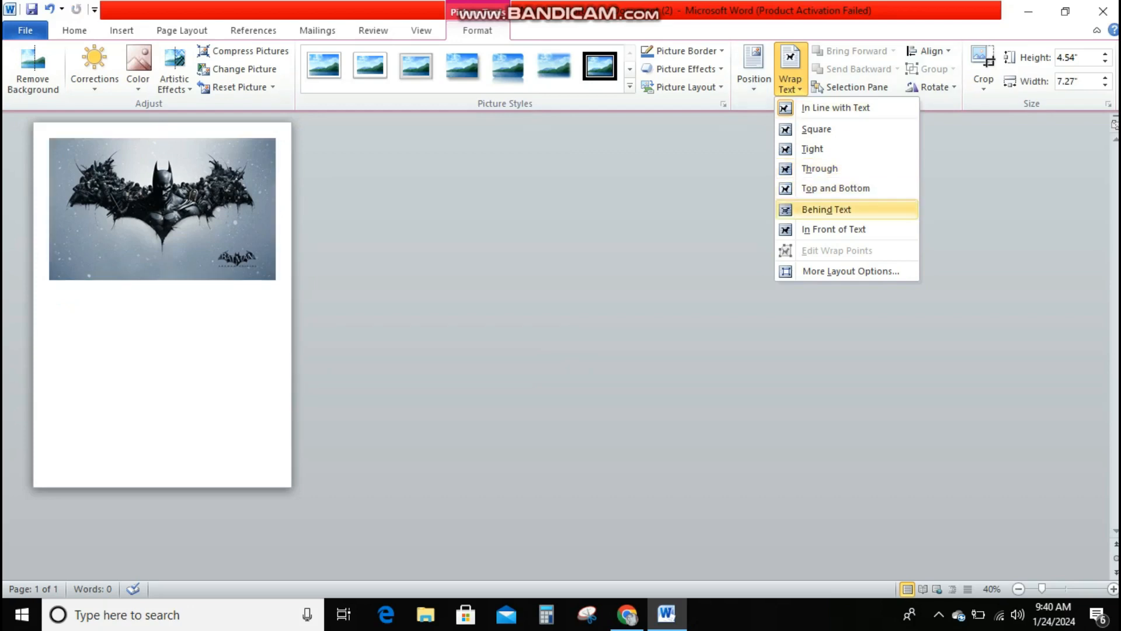
{"action": "left_click", "coordinate": [834, 229]}
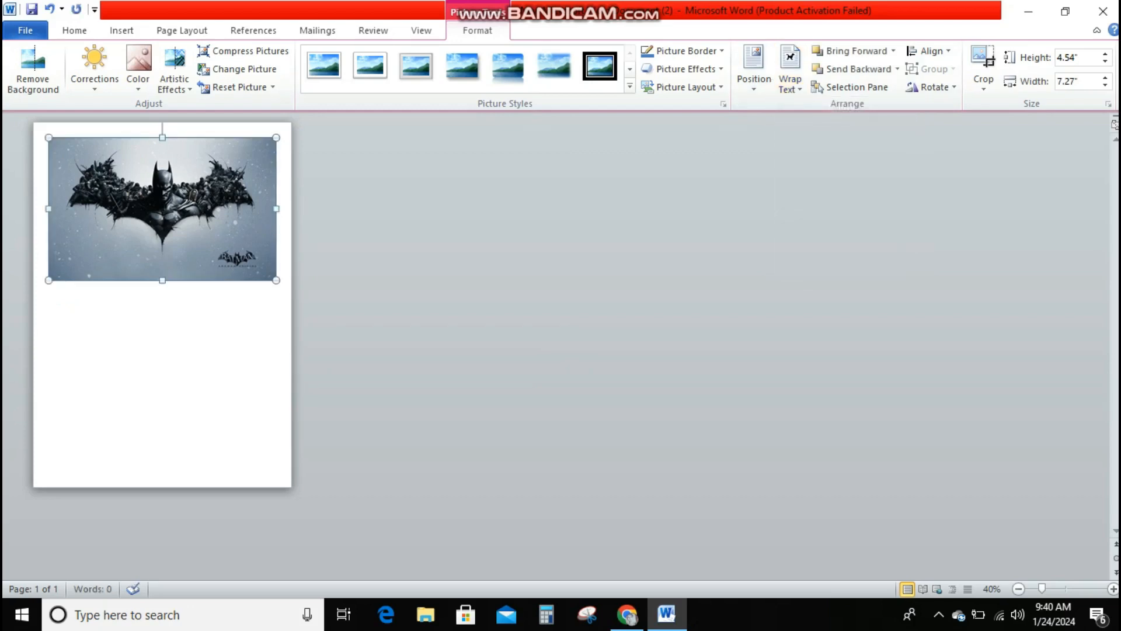
{"action": "left_click_drag", "start_coordinate": [162, 208], "coordinate": [174, 215]}
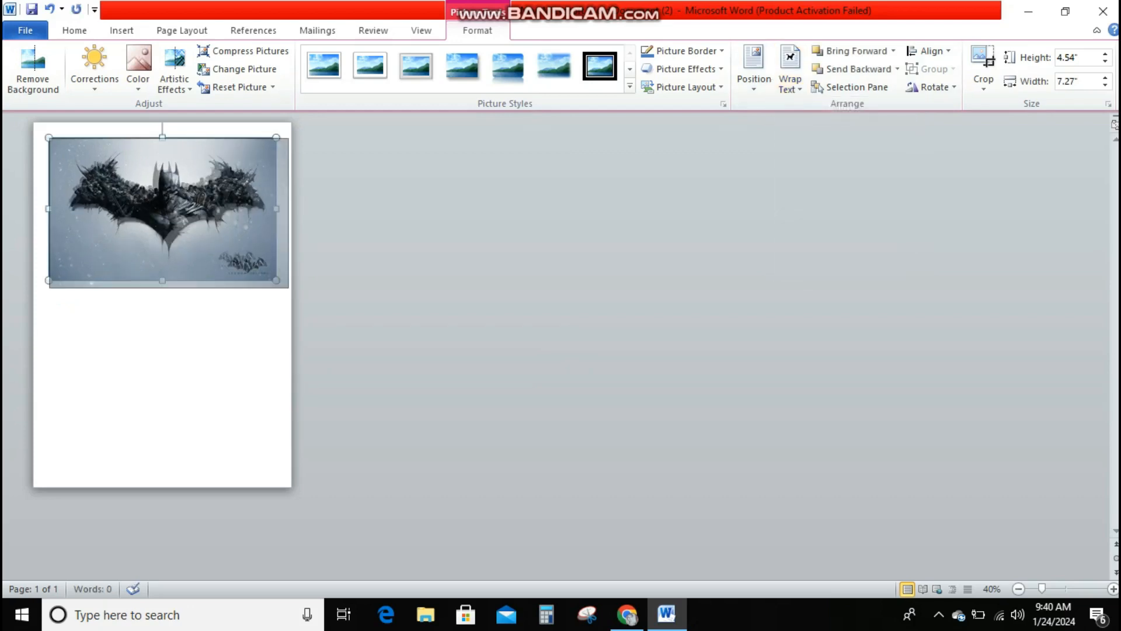
{"action": "left_click_drag", "start_coordinate": [289, 287], "coordinate": [288, 287]}
{"action": "left_click_drag", "start_coordinate": [169, 213], "coordinate": [152, 198]}
{"action": "mouse_move", "coordinate": [272, 273]}
{"action": "left_mouse_down"}
{"action": "mouse_move", "coordinate": [308, 295]}
{"action": "mouse_move", "coordinate": [290, 286]}
{"action": "left_mouse_up"}
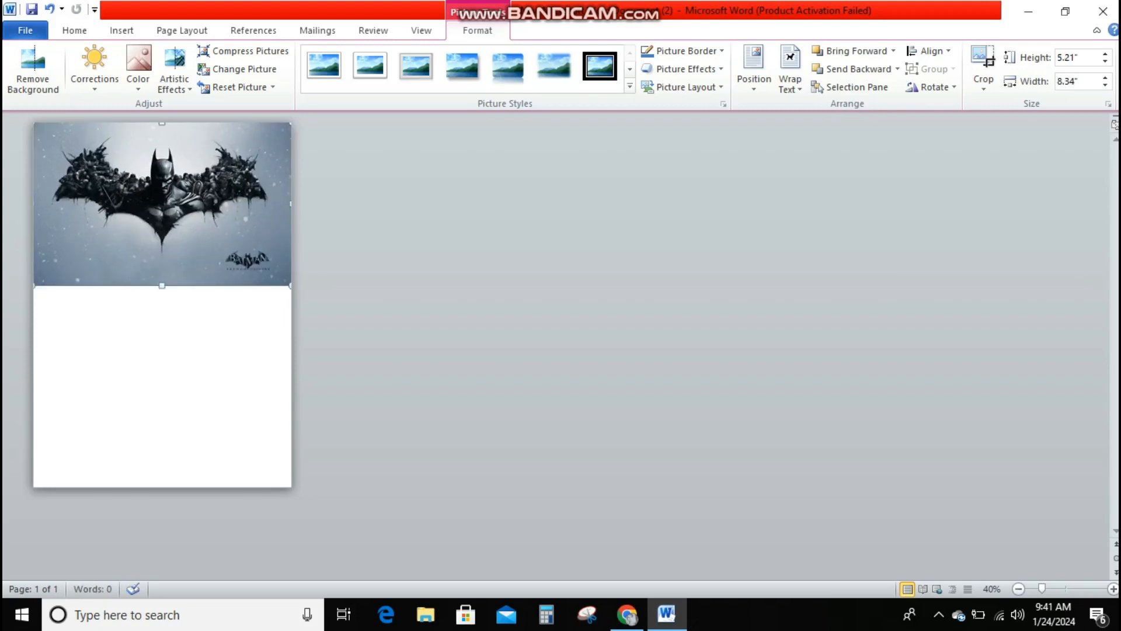
{"action": "left_click_drag", "start_coordinate": [34, 203], "coordinate": [26, 203]}
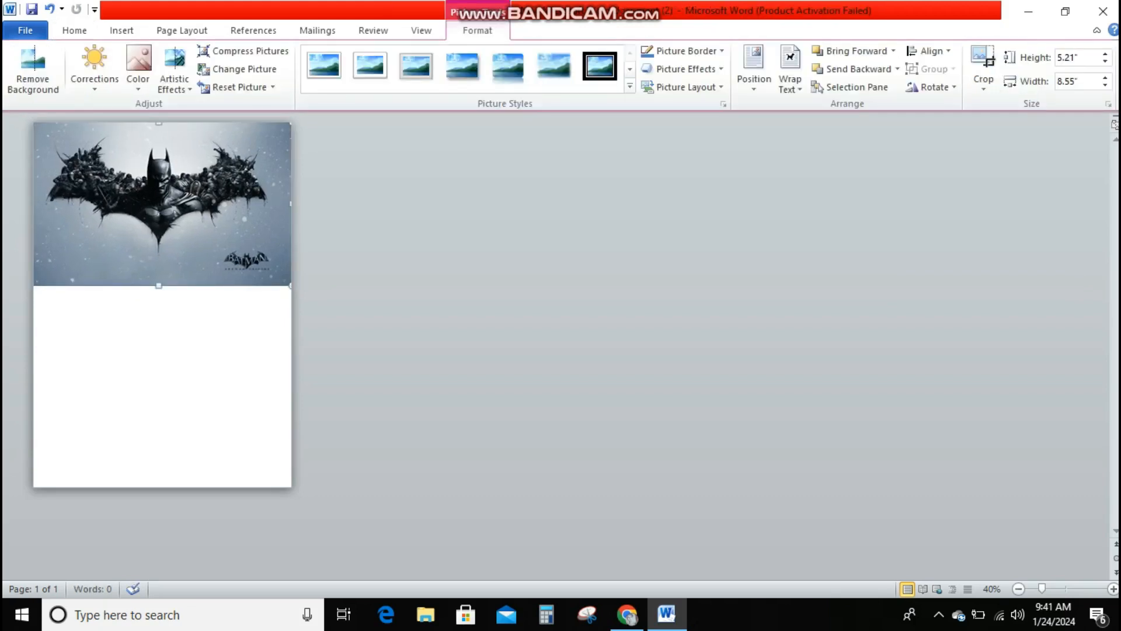
{"action": "left_click_drag", "start_coordinate": [29, 203], "coordinate": [24, 203]}
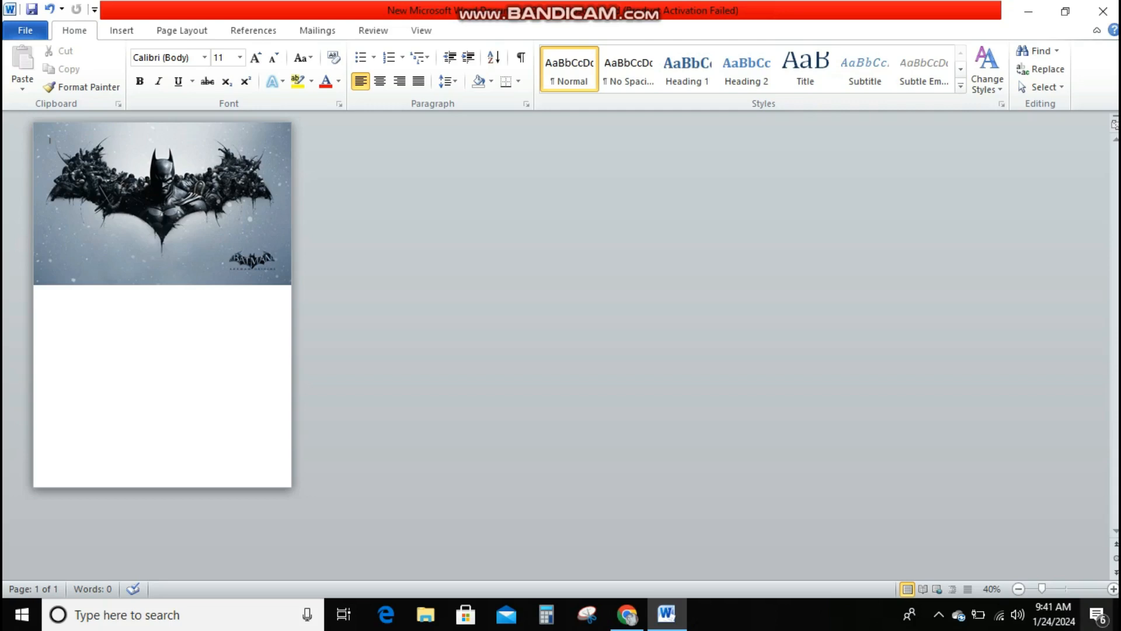
Draw a horizontal line about 8.3" long across the page just below the picture.
{"action": "left_click", "coordinate": [1113, 589]}
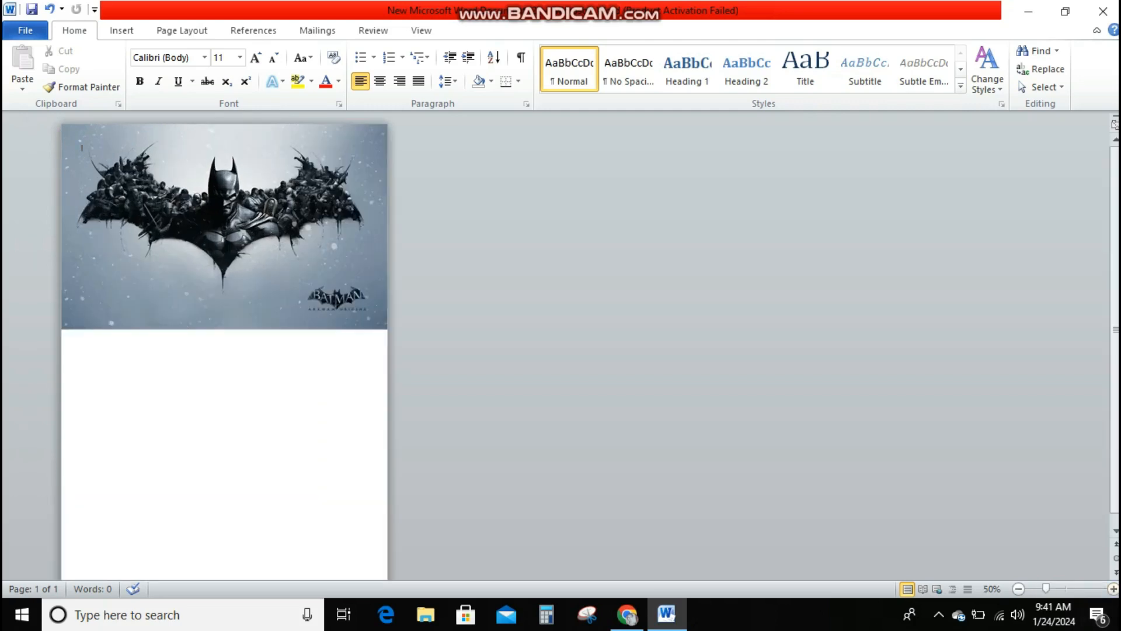
{"action": "left_click", "coordinate": [1113, 589]}
{"action": "left_click", "coordinate": [1113, 588]}
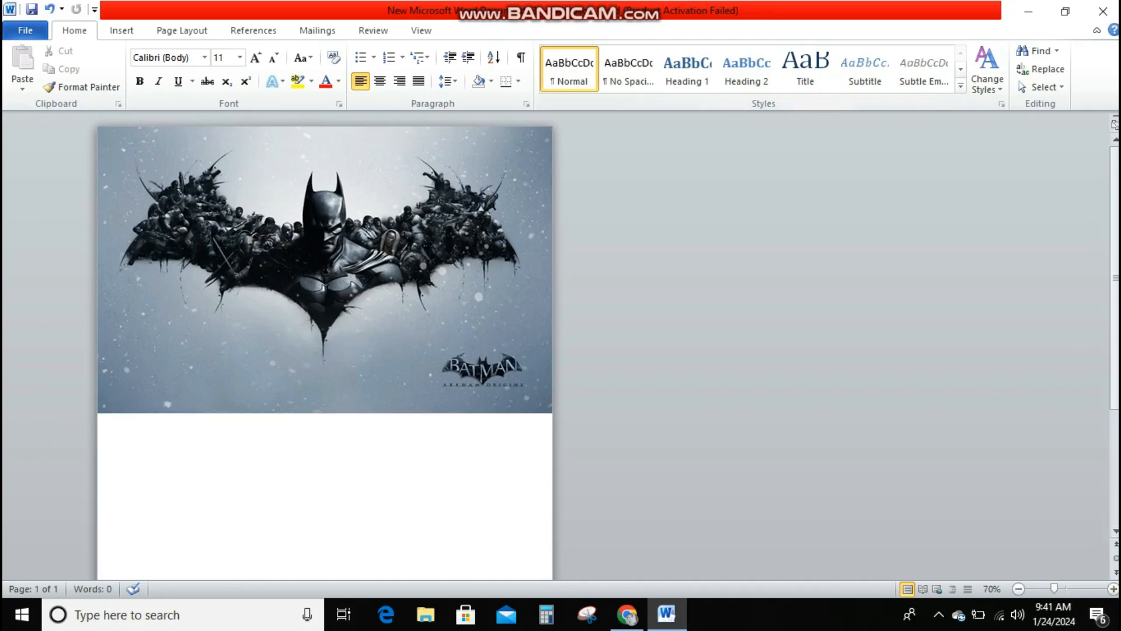
{"action": "right_click", "coordinate": [666, 93]}
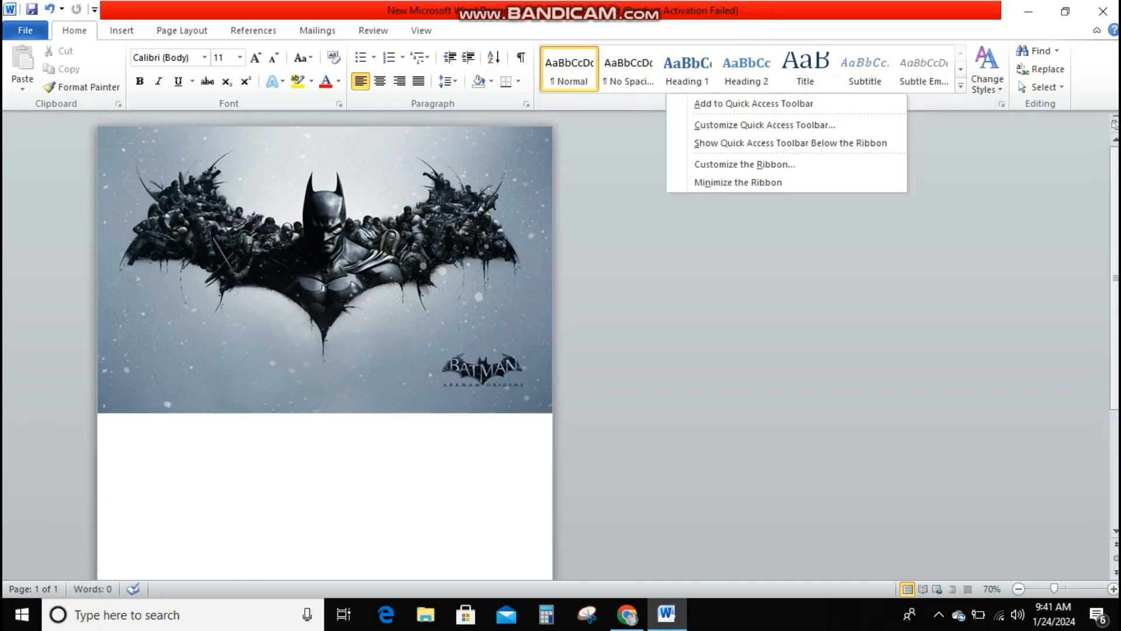
{"action": "left_click", "coordinate": [122, 31]}
{"action": "left_click", "coordinate": [243, 68]}
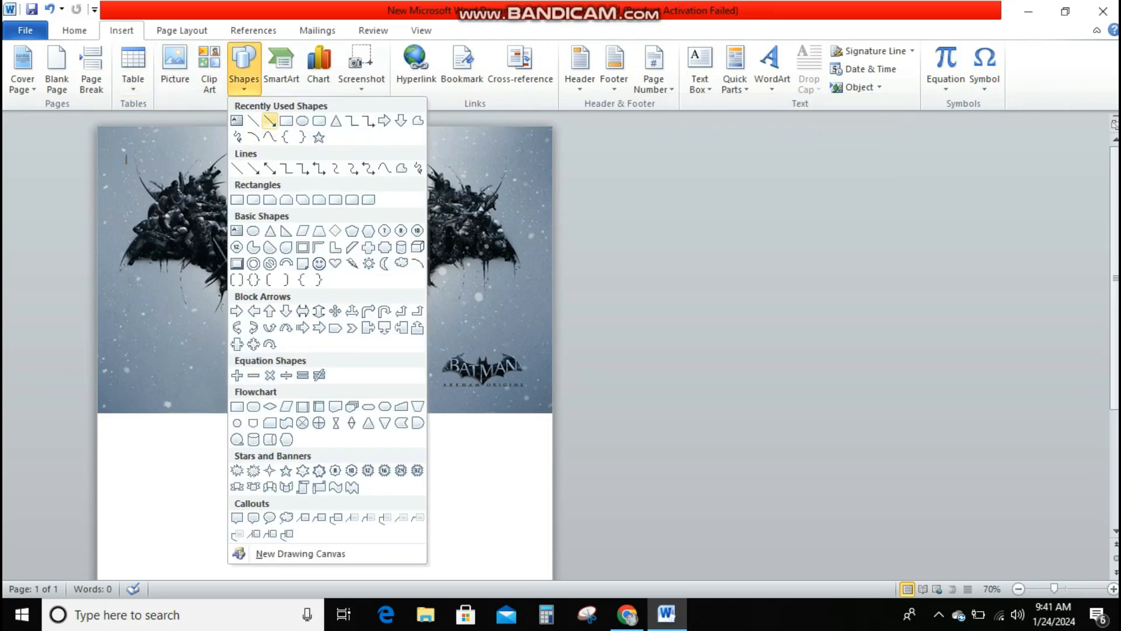
{"action": "left_click", "coordinate": [269, 121]}
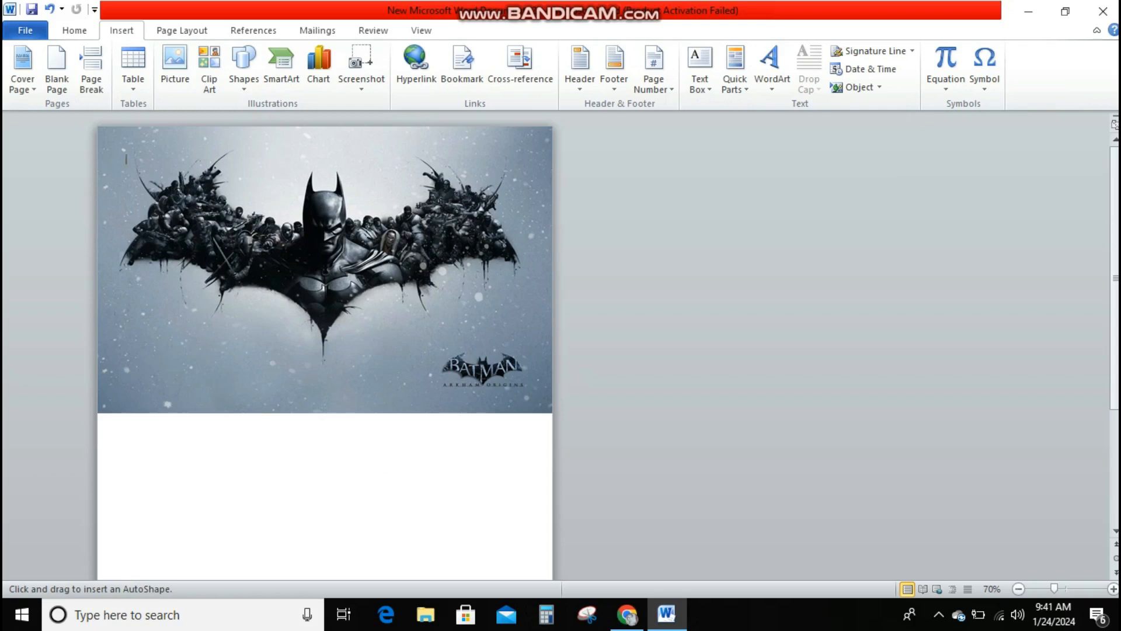
{"action": "mouse_move", "coordinate": [99, 421]}
{"action": "left_mouse_down"}
{"action": "mouse_move", "coordinate": [155, 475]}
{"action": "mouse_move", "coordinate": [400, 430]}
{"action": "mouse_move", "coordinate": [403, 412]}
{"action": "left_mouse_up"}
{"action": "left_click_drag", "start_coordinate": [564, 404], "coordinate": [555, 420]}
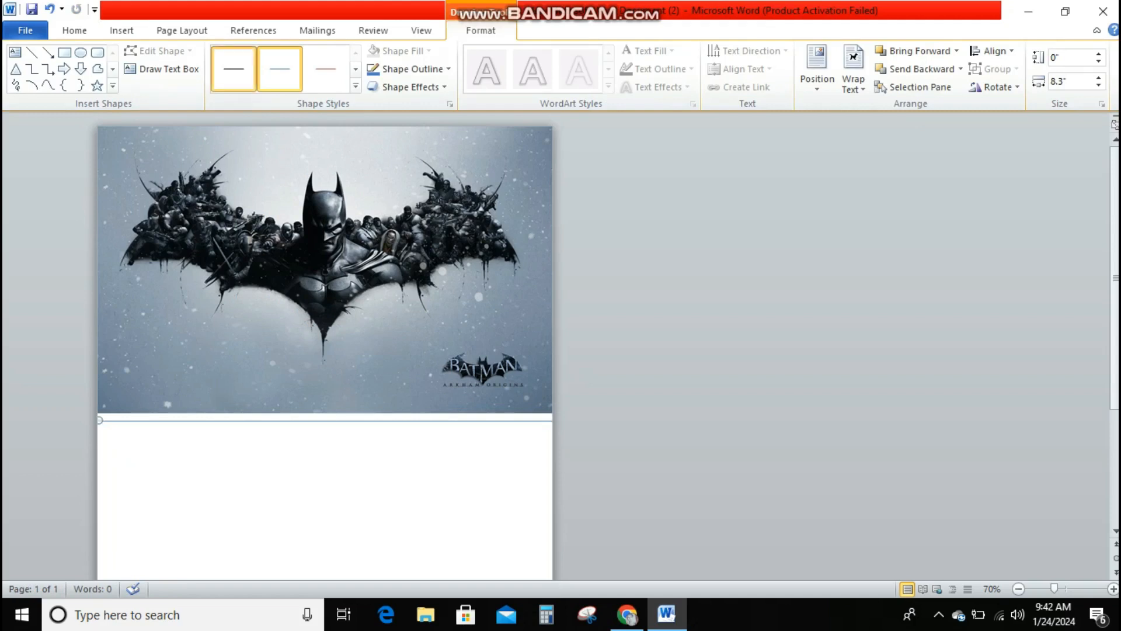
Give the line under the picture a black outline and a heavier weight.
{"action": "left_click", "coordinate": [233, 69]}
{"action": "left_click", "coordinate": [411, 69]}
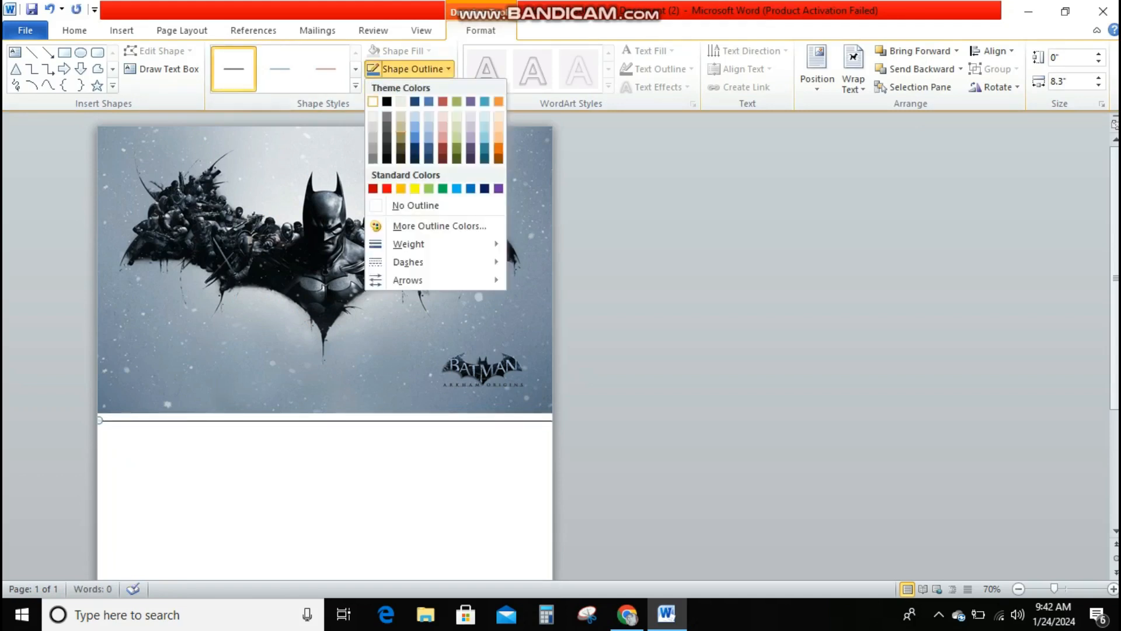
{"action": "left_click", "coordinate": [387, 101]}
{"action": "left_click", "coordinate": [411, 69]}
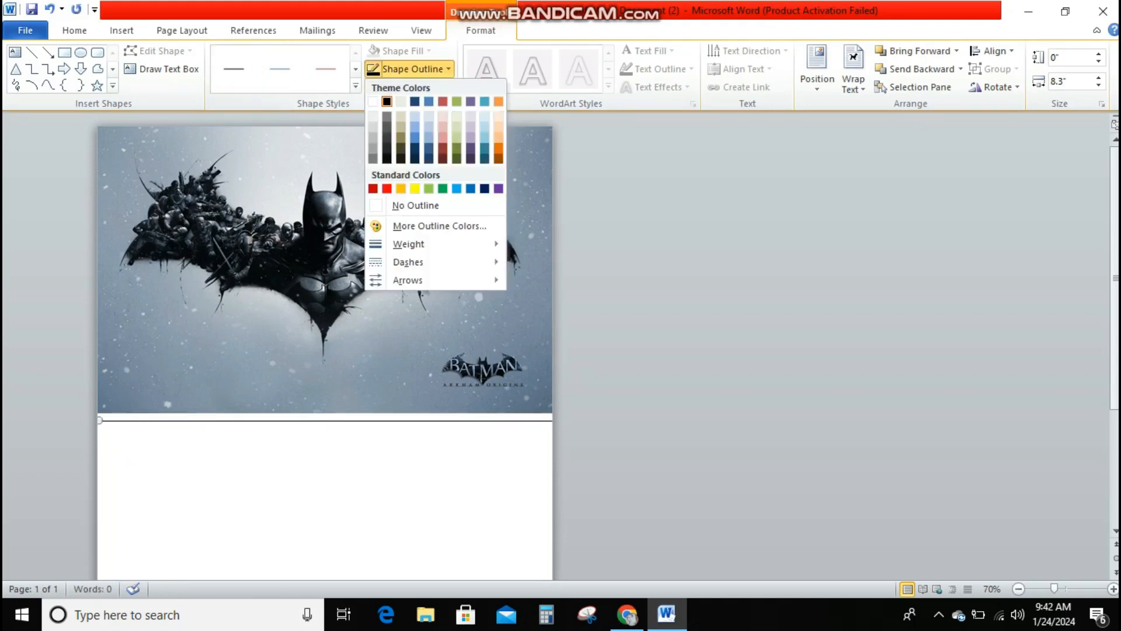
{"action": "mouse_move", "coordinate": [408, 243]}
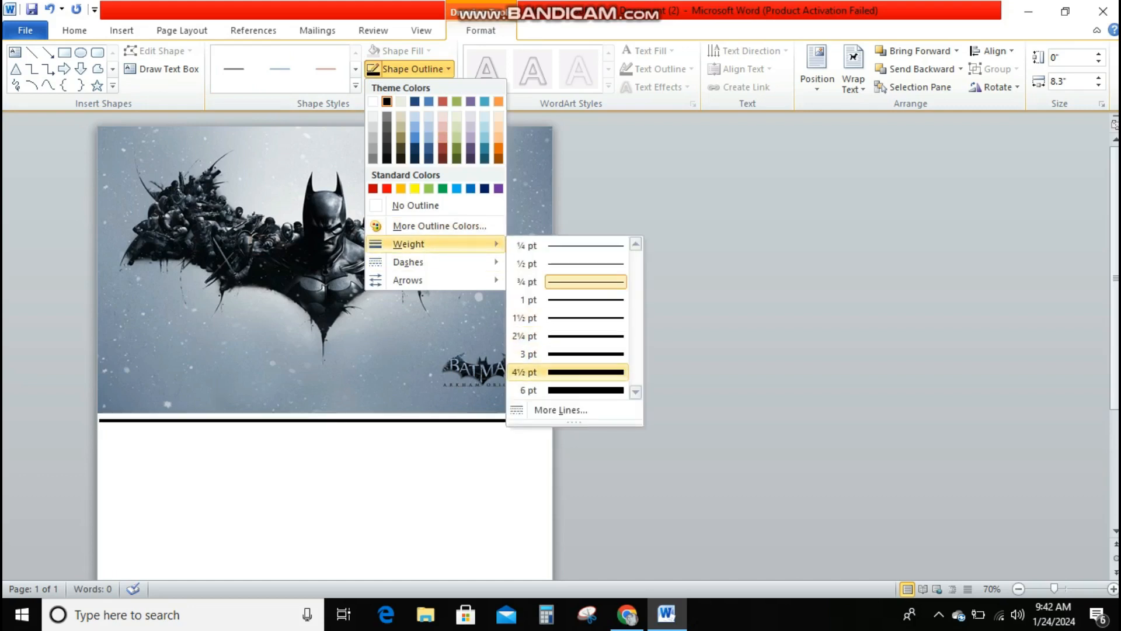
{"action": "left_click", "coordinate": [585, 371]}
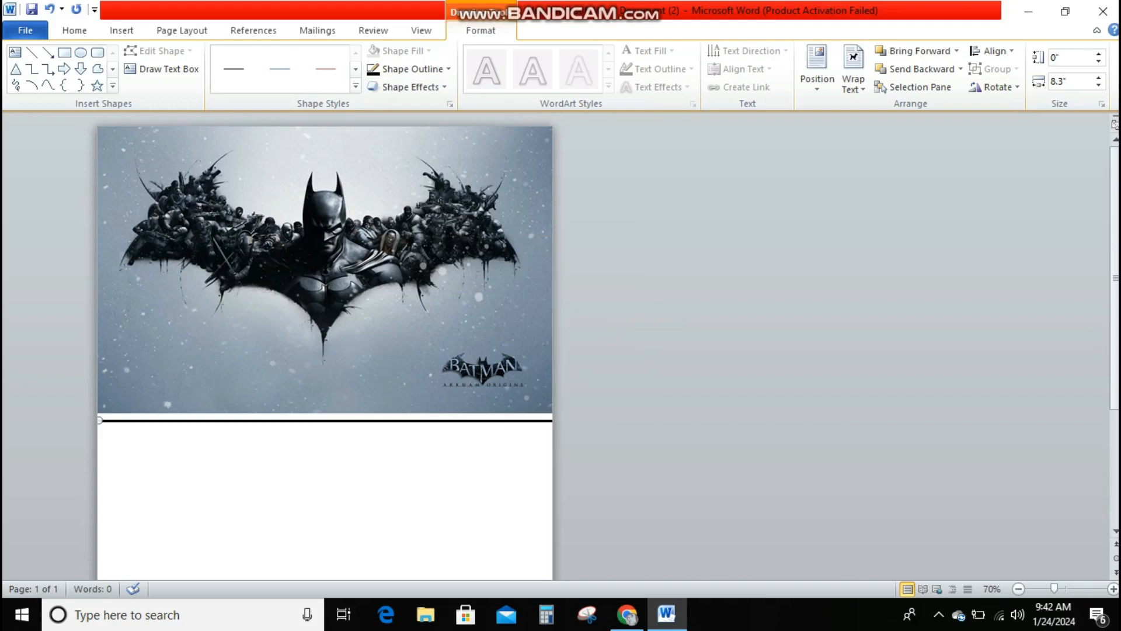
Extend the line past the page's left edge to about 8.6" and nudge it up close to the picture's lower edge.
{"action": "left_click_drag", "start_coordinate": [100, 420], "coordinate": [85, 420]}
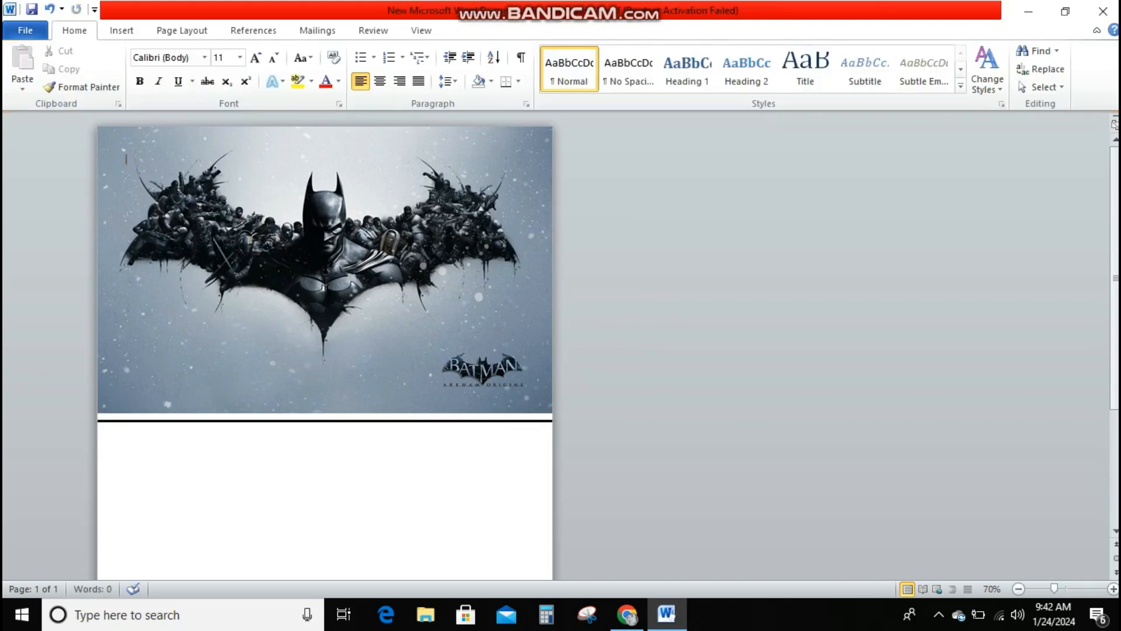
{"action": "left_click", "coordinate": [325, 420]}
{"action": "key", "text": "Up"}
{"action": "key", "text": "Up"}
{"action": "key", "text": "Up"}
{"action": "key", "text": "Up"}
{"action": "key", "text": "Up"}
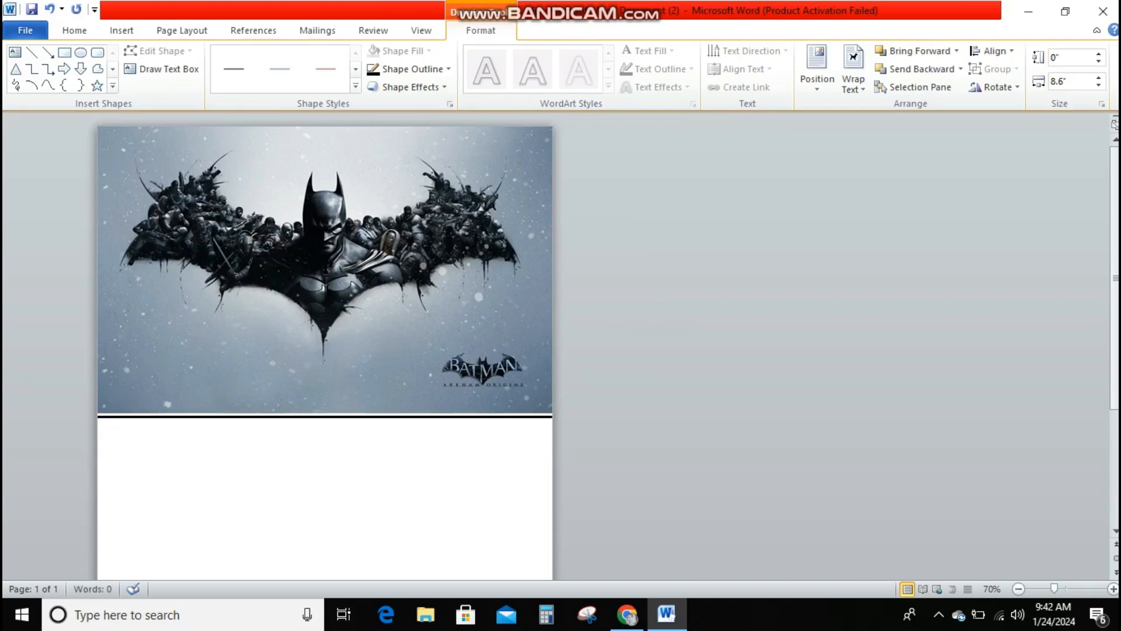
{"action": "key", "text": "Down"}
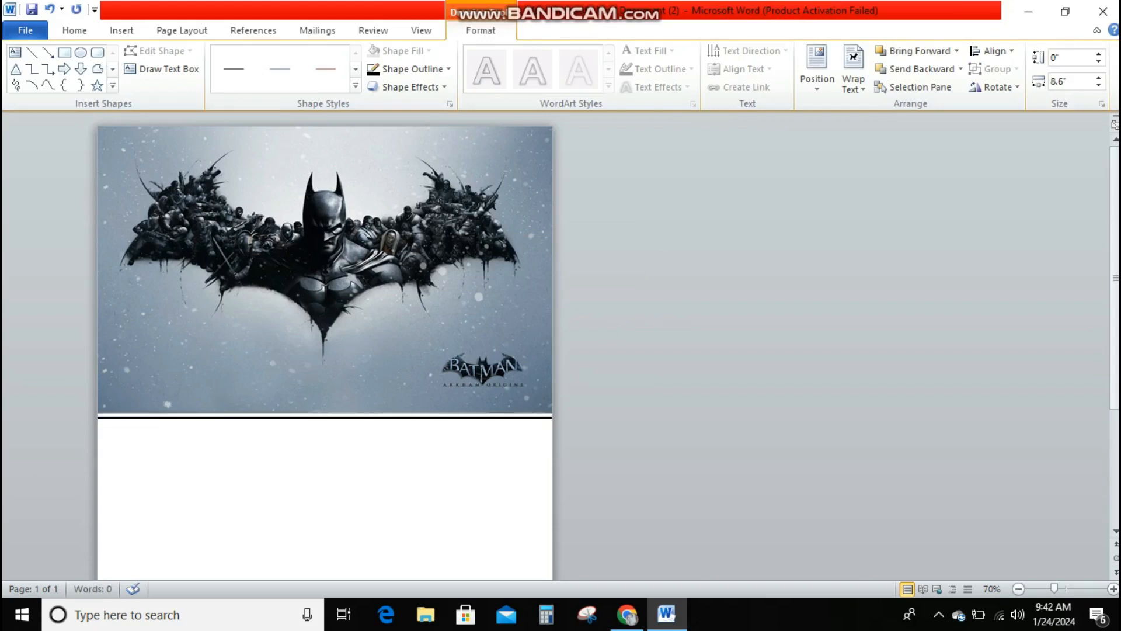
Try to duplicate the black line by copying it and pasting it as a picture.
{"action": "right_click", "coordinate": [160, 148]}
{"action": "key", "text": "Escape"}
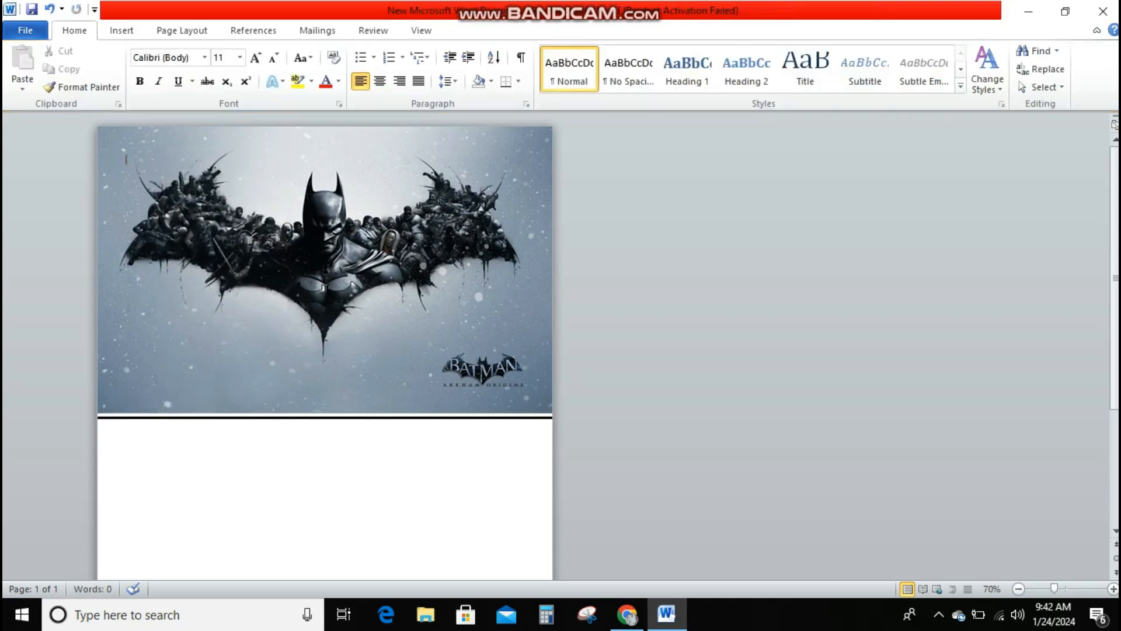
{"action": "right_click", "coordinate": [154, 416]}
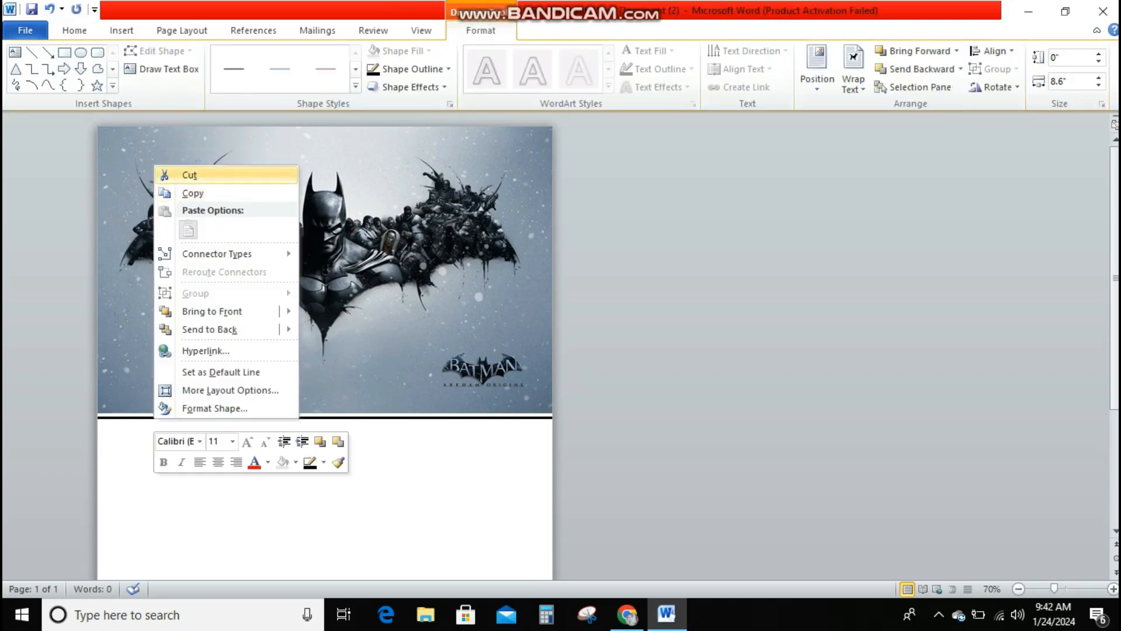
{"action": "left_click", "coordinate": [192, 193]}
{"action": "right_click", "coordinate": [227, 221]}
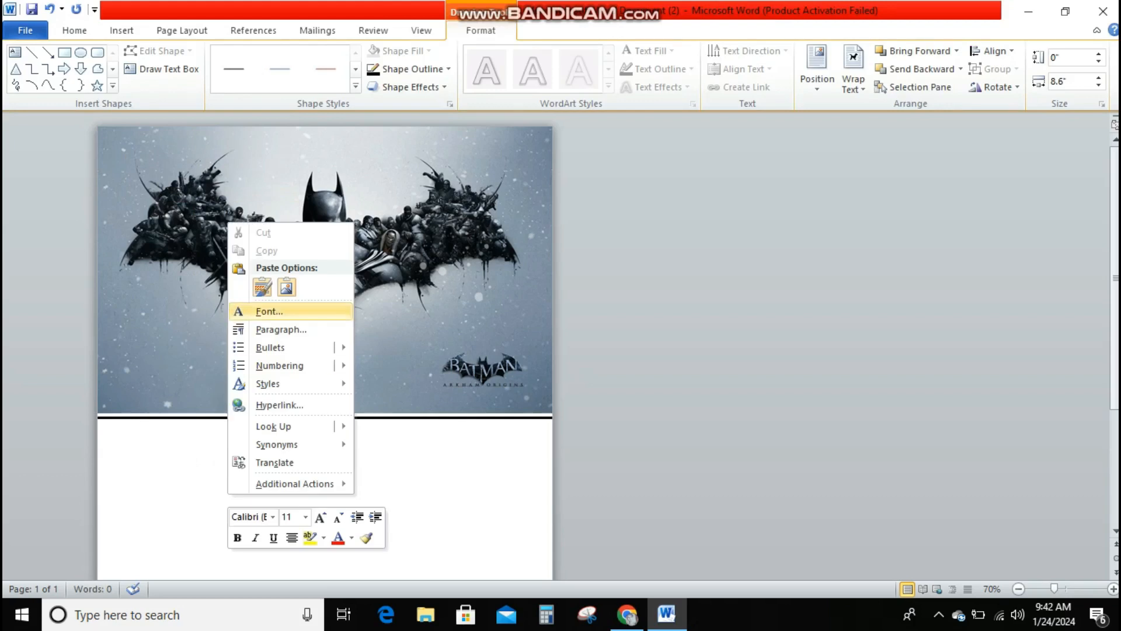
{"action": "left_click", "coordinate": [286, 288]}
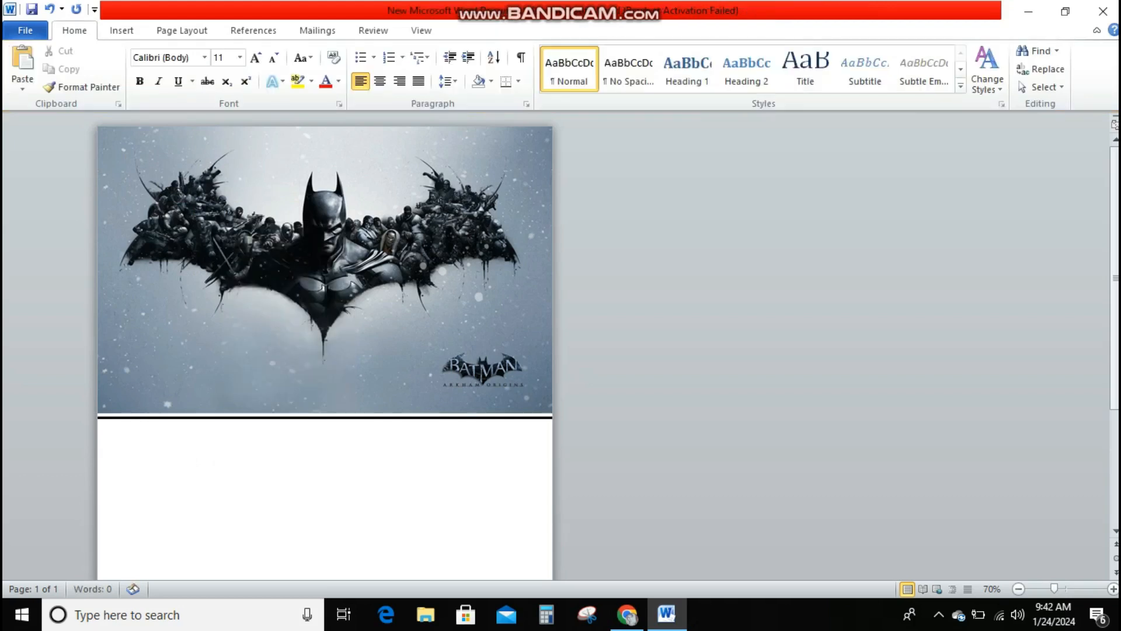
Draw a second horizontal line about 8.31" long across the page, just below the thick black line.
{"action": "scroll", "coordinate": [325, 292], "scroll_direction": "down", "scroll_amount": 2}
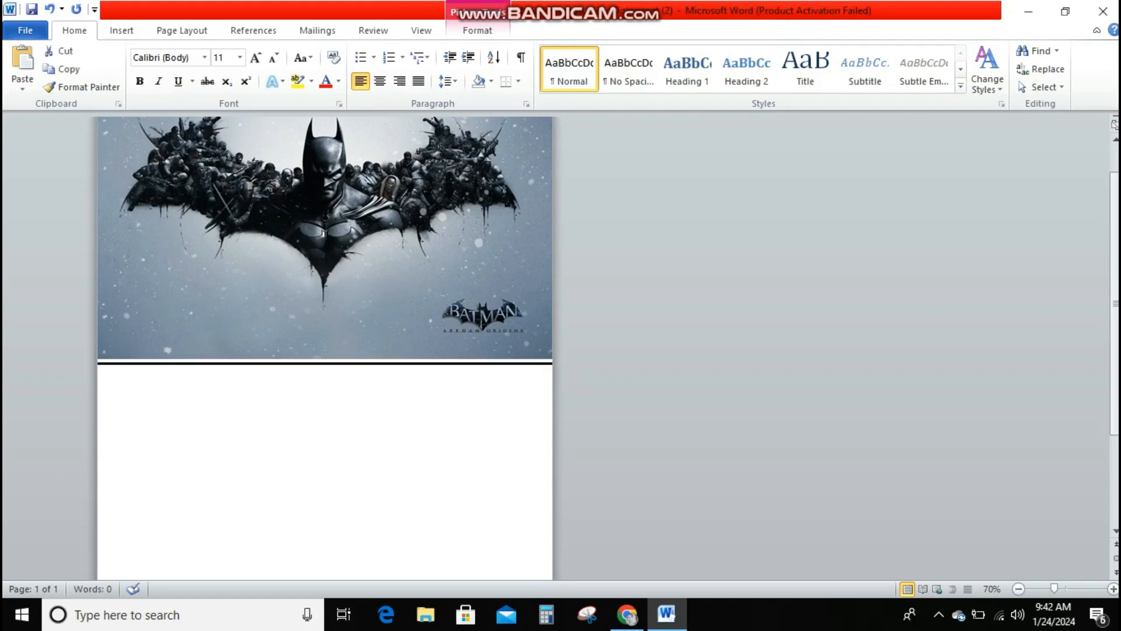
{"action": "left_click", "coordinate": [121, 30]}
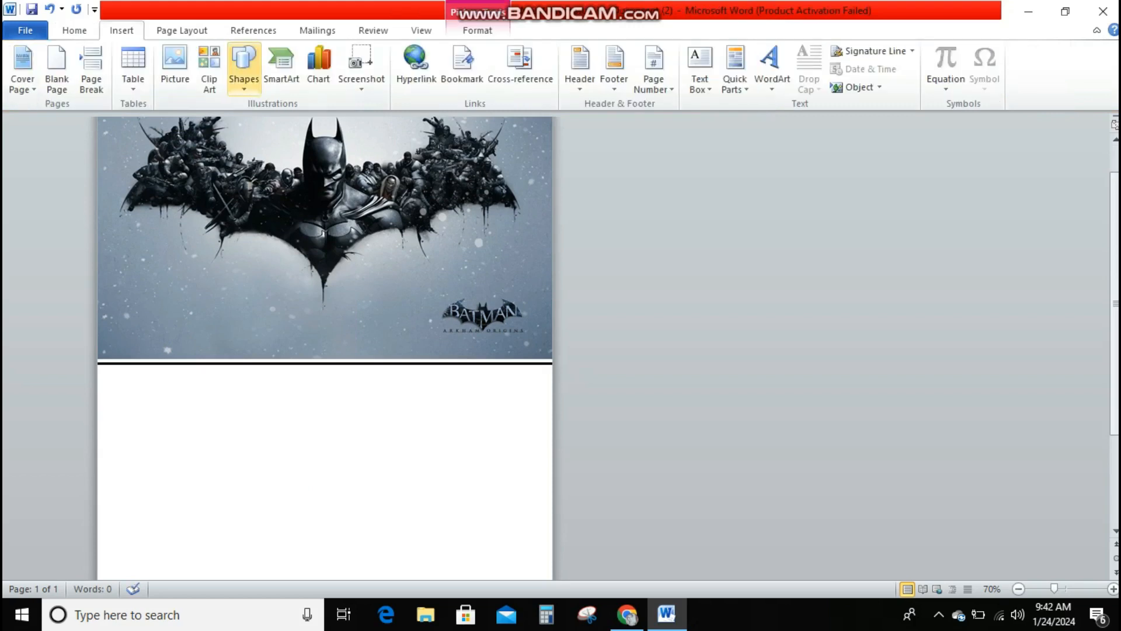
{"action": "left_click", "coordinate": [243, 64]}
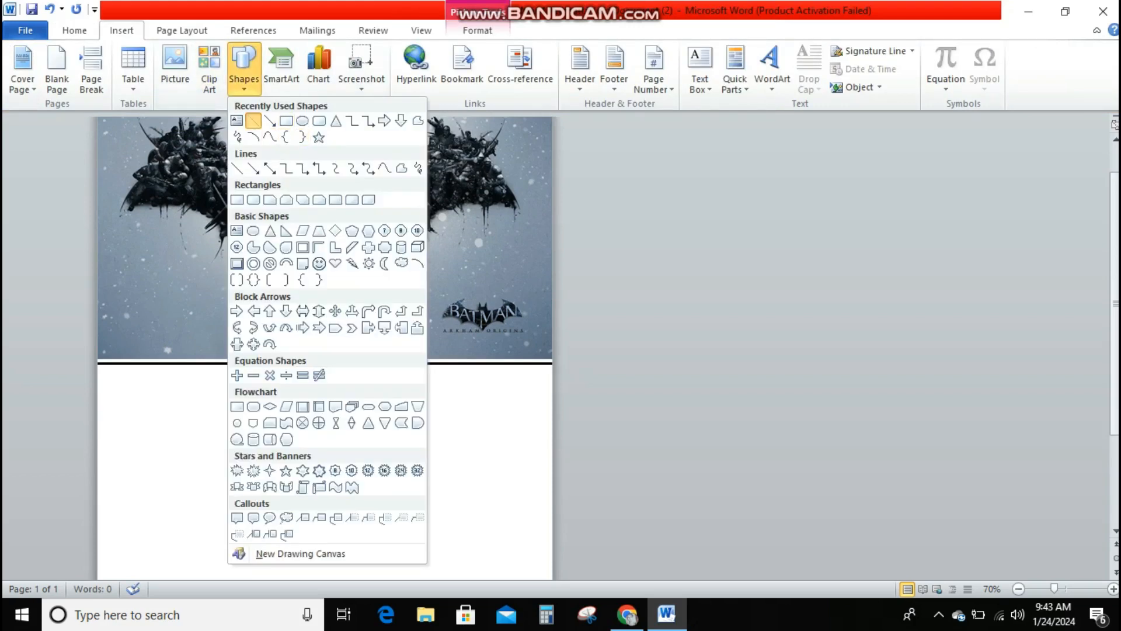
{"action": "left_click", "coordinate": [253, 121]}
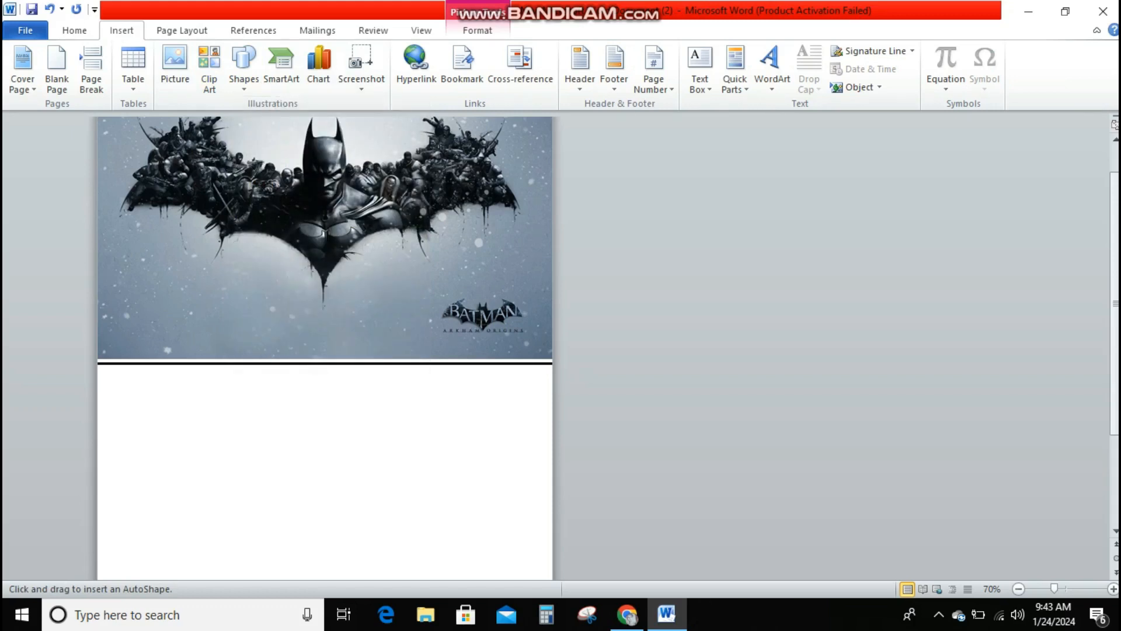
{"action": "left_click_drag", "start_coordinate": [100, 372], "coordinate": [153, 428]}
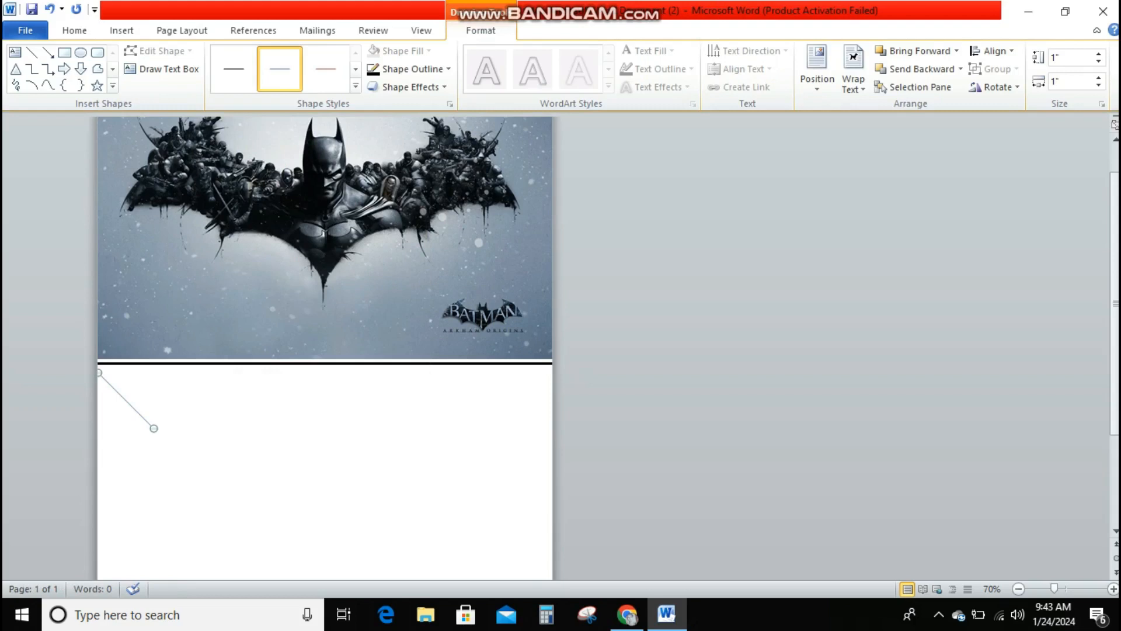
{"action": "left_click_drag", "start_coordinate": [153, 428], "coordinate": [551, 373]}
Give the second line a black outline with the Dash style.
{"action": "left_click", "coordinate": [412, 69]}
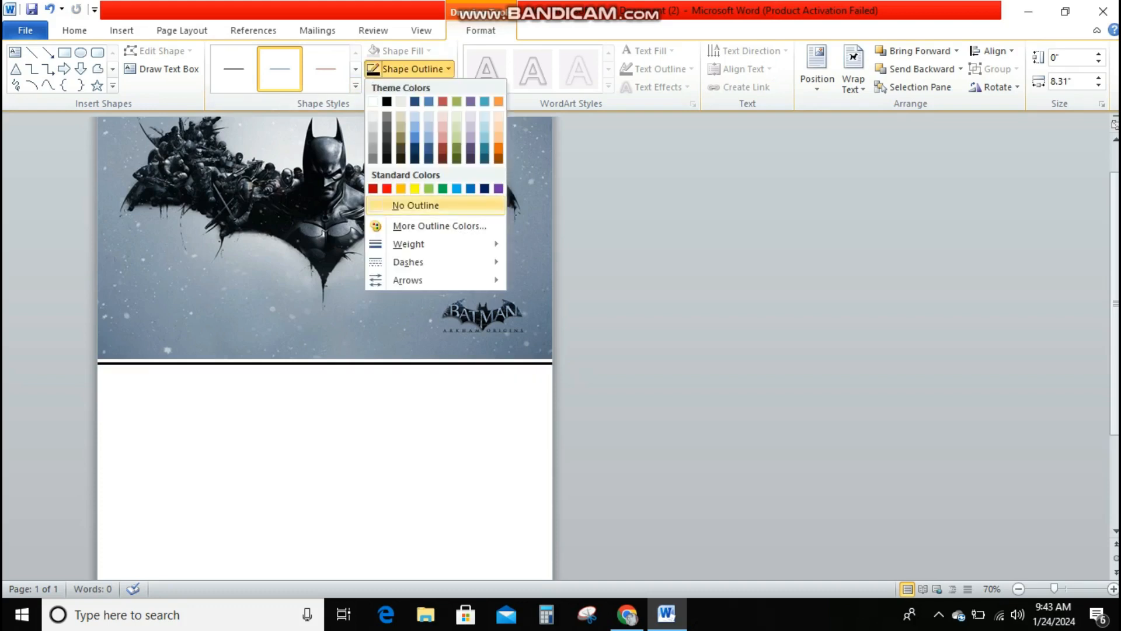
{"action": "left_click", "coordinate": [387, 101]}
{"action": "left_click", "coordinate": [411, 69]}
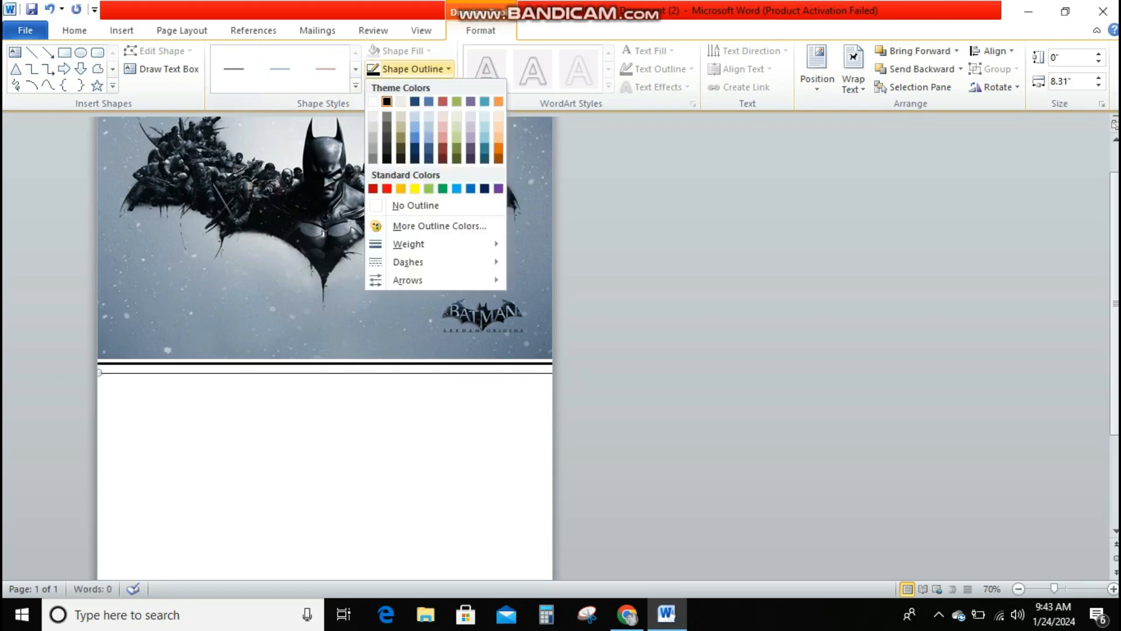
{"action": "mouse_move", "coordinate": [409, 244]}
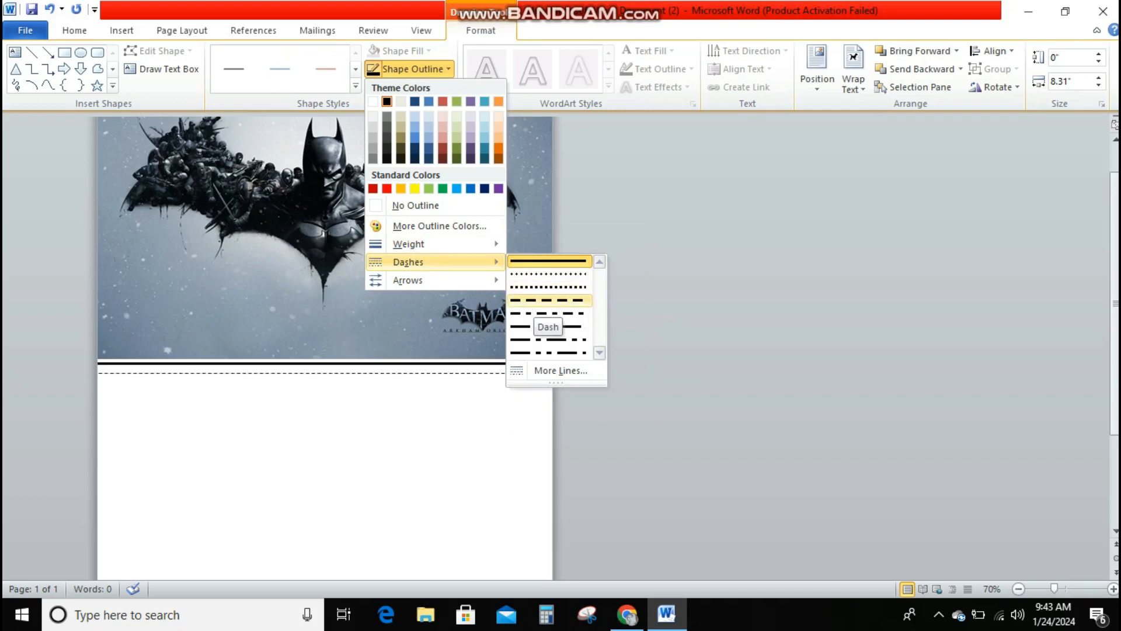
{"action": "left_click", "coordinate": [548, 300]}
Nudge the dashed line up until it sits just beneath the thick black line.
{"action": "key", "text": "Up"}
{"action": "key", "text": "Up"}
{"action": "key", "text": "Up"}
{"action": "key", "text": "Up"}
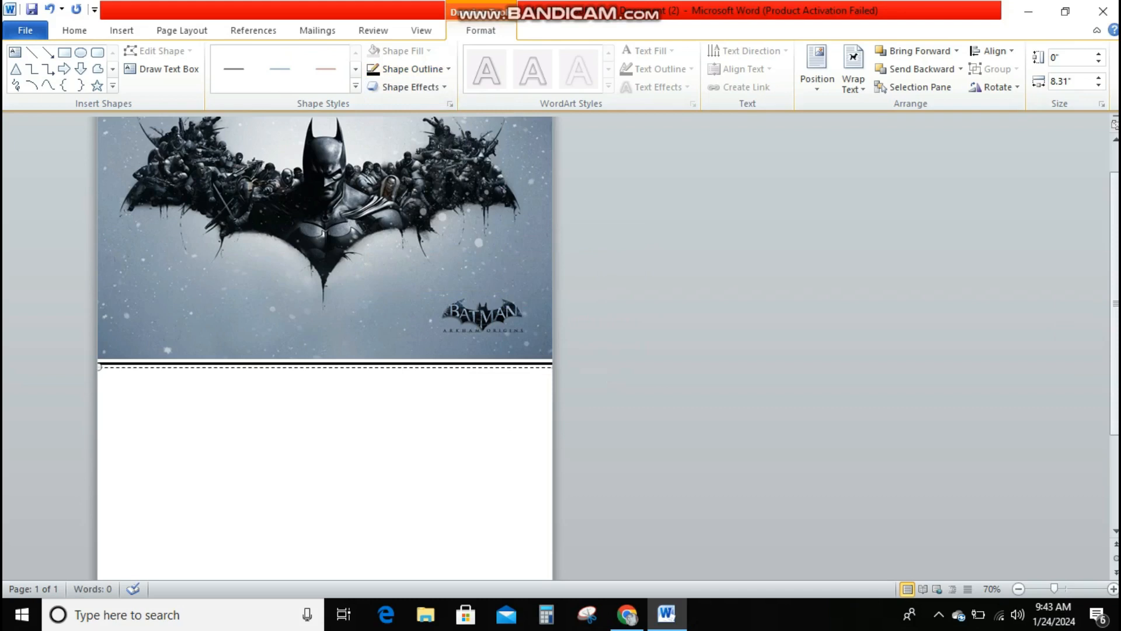
{"action": "key", "text": "Escape"}
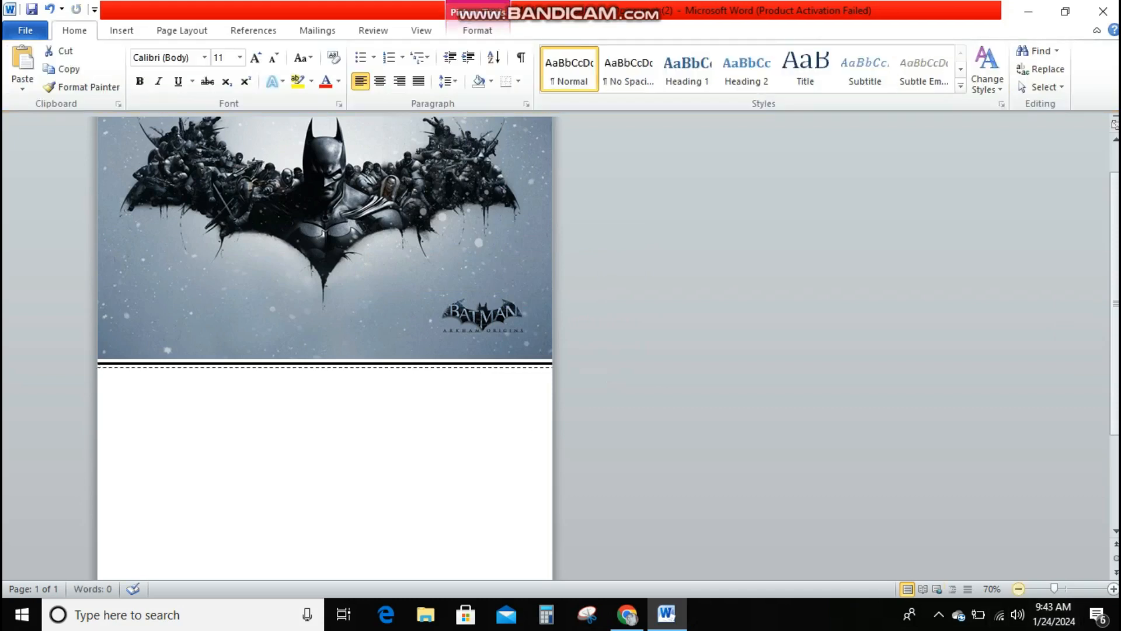
Remove the pasted line picture lying over the upper part of the Batman image.
{"action": "left_click", "coordinate": [1018, 589]}
{"action": "left_click", "coordinate": [1018, 588]}
{"action": "left_click", "coordinate": [1019, 589]}
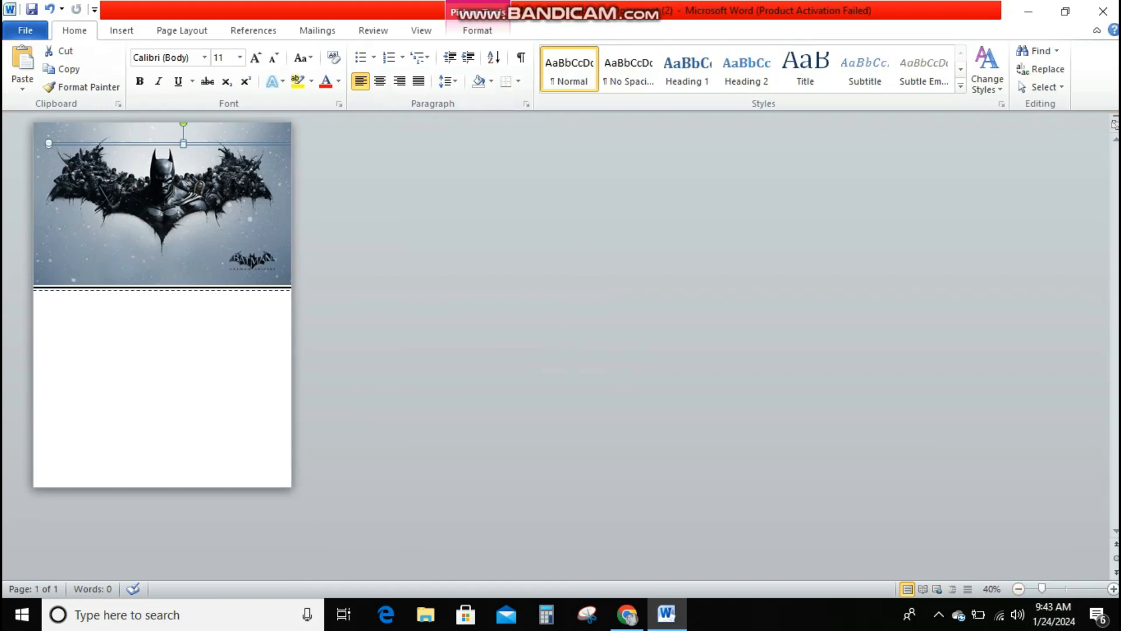
{"action": "right_click", "coordinate": [188, 142]}
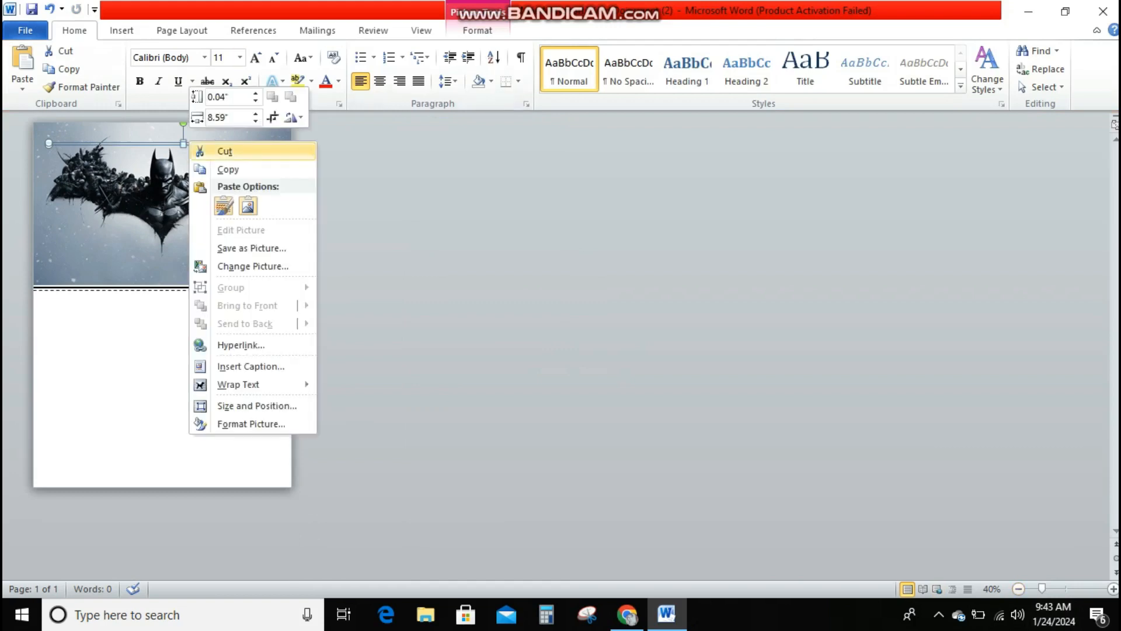
{"action": "left_click", "coordinate": [225, 151]}
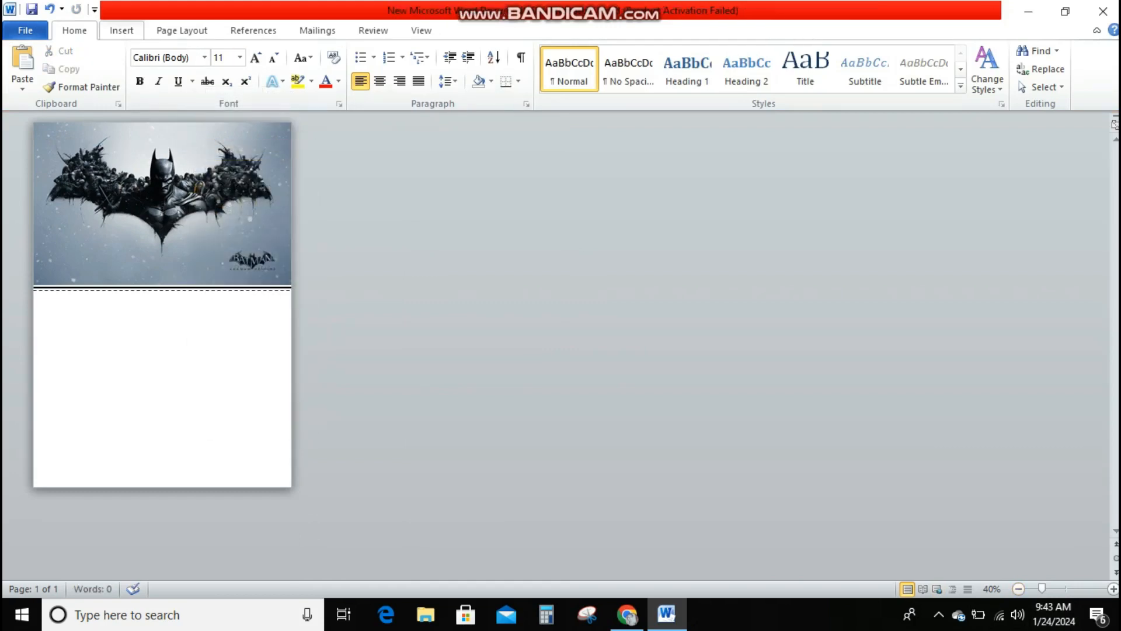
Try to insert a table of seven columns and six rows at the current cursor position.
{"action": "left_click", "coordinate": [121, 30]}
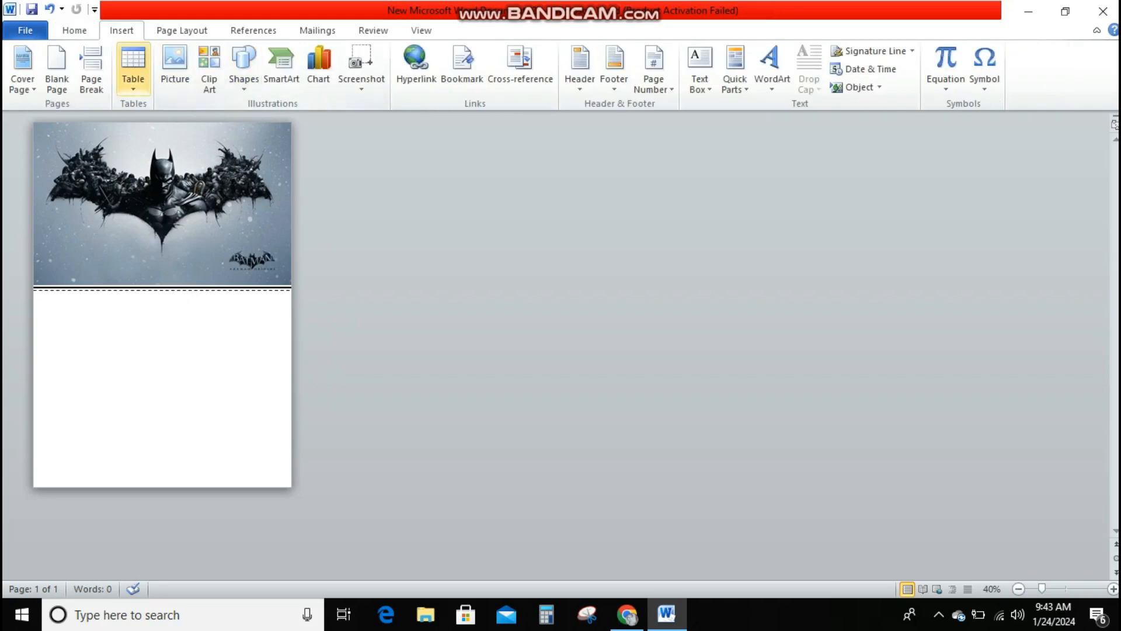
{"action": "left_click", "coordinate": [133, 65]}
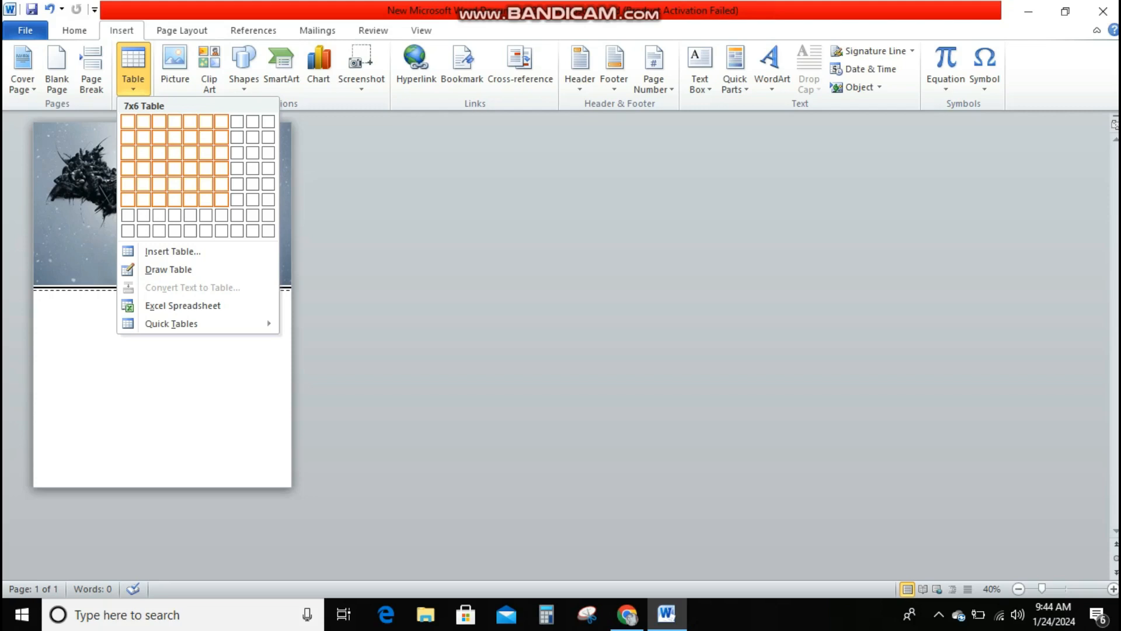
{"action": "left_click", "coordinate": [221, 199]}
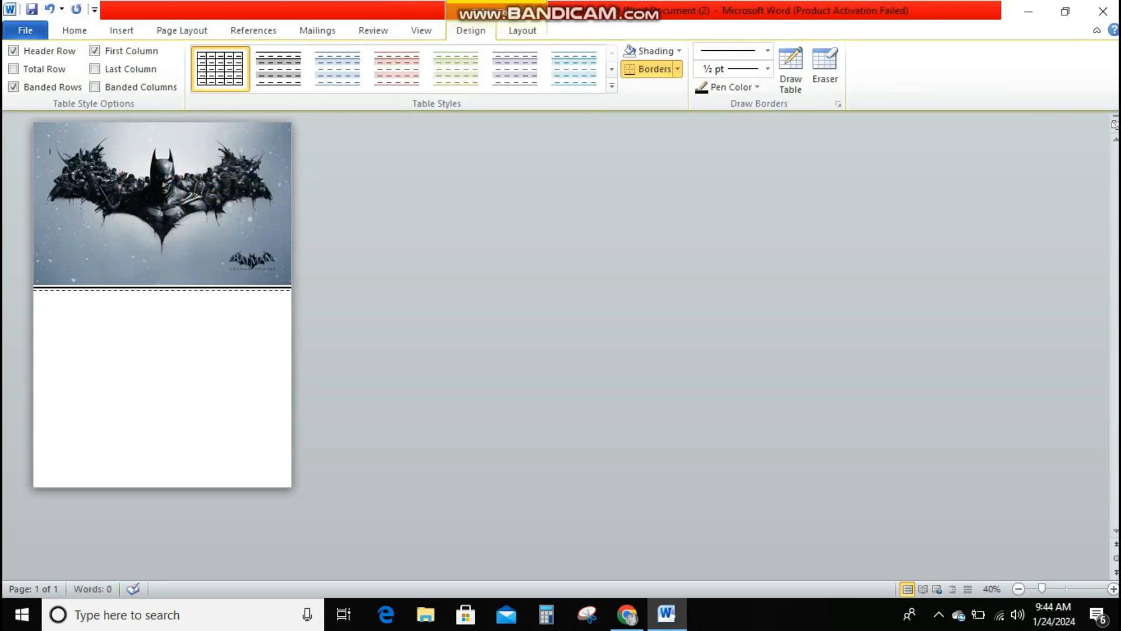
{"action": "double_click", "coordinate": [154, 413]}
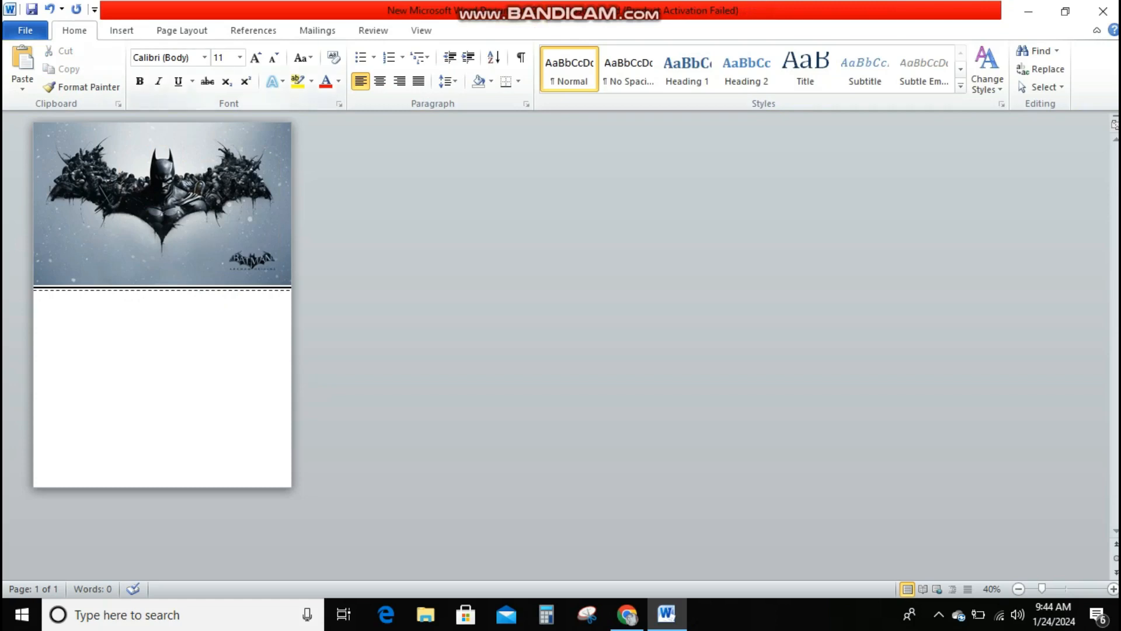
Insert a table of seven columns and six rows in the blank area below the dashed line.
{"action": "left_click", "coordinate": [122, 30]}
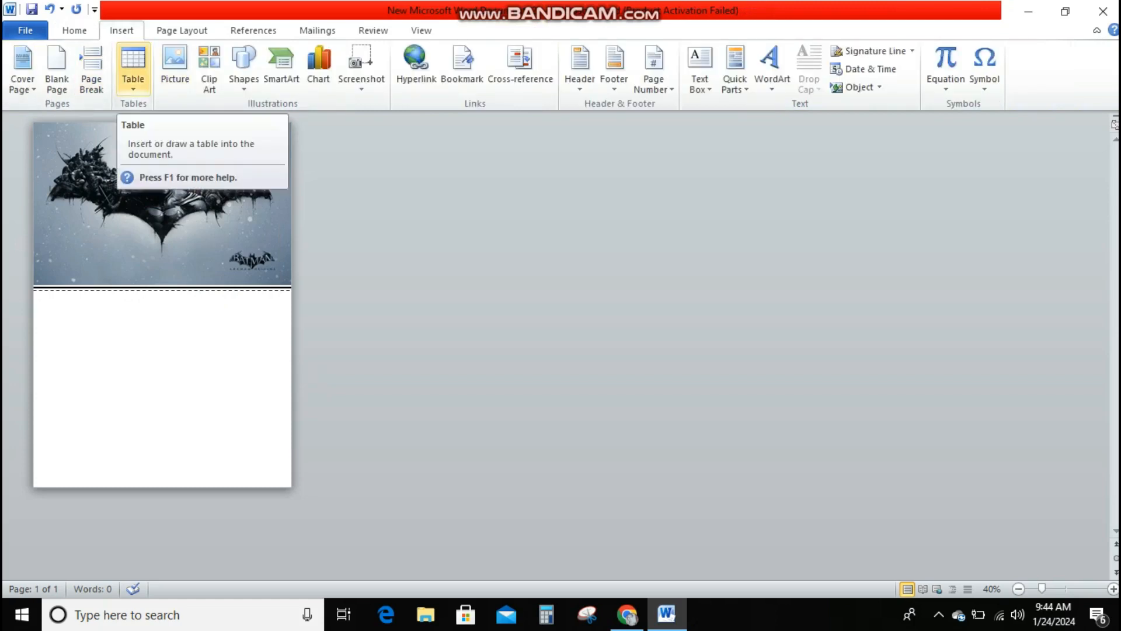
{"action": "left_click", "coordinate": [133, 73]}
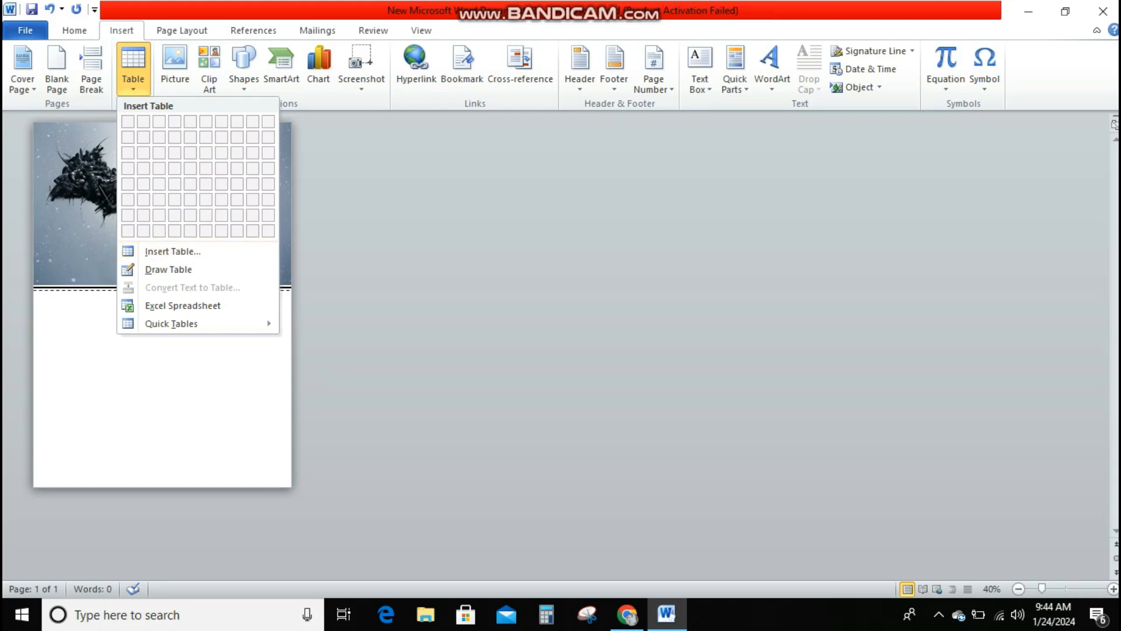
{"action": "key", "text": "Escape"}
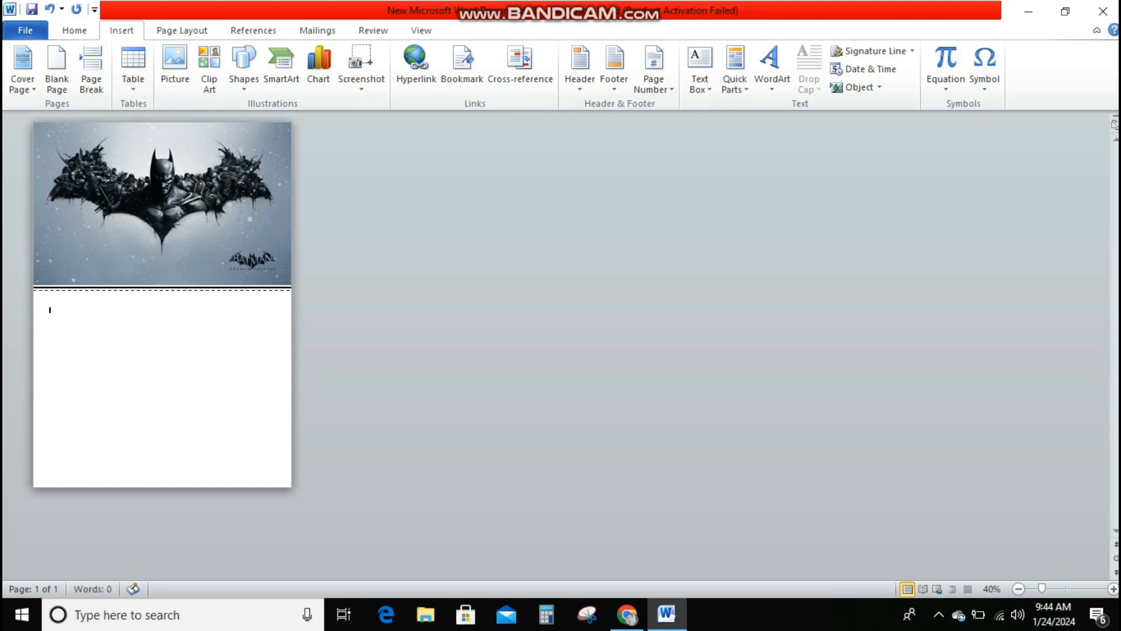
{"action": "left_click", "coordinate": [133, 64]}
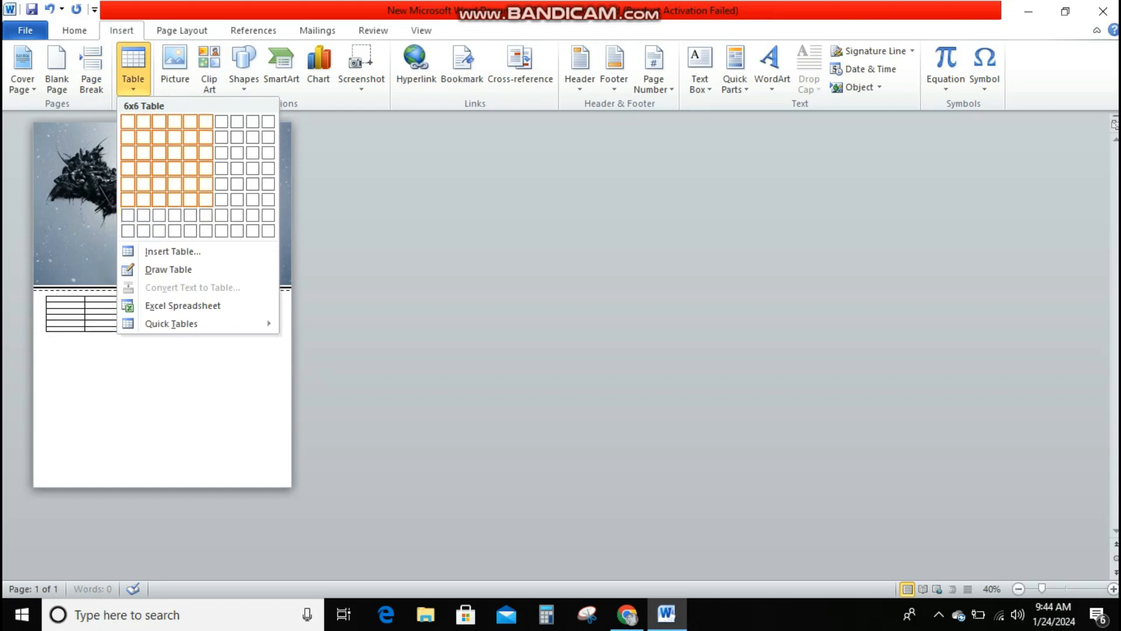
{"action": "left_click", "coordinate": [221, 199]}
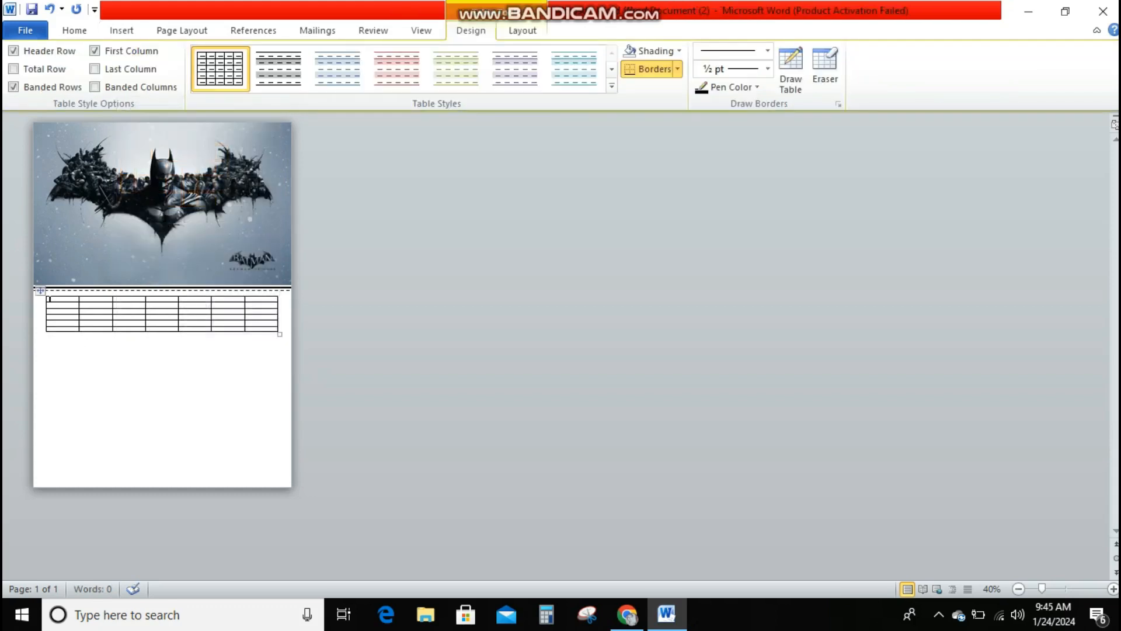
Select the whole table and make its last row much taller by lowering the table's bottom border.
{"action": "left_click", "coordinate": [1113, 589]}
{"action": "left_click", "coordinate": [1114, 589]}
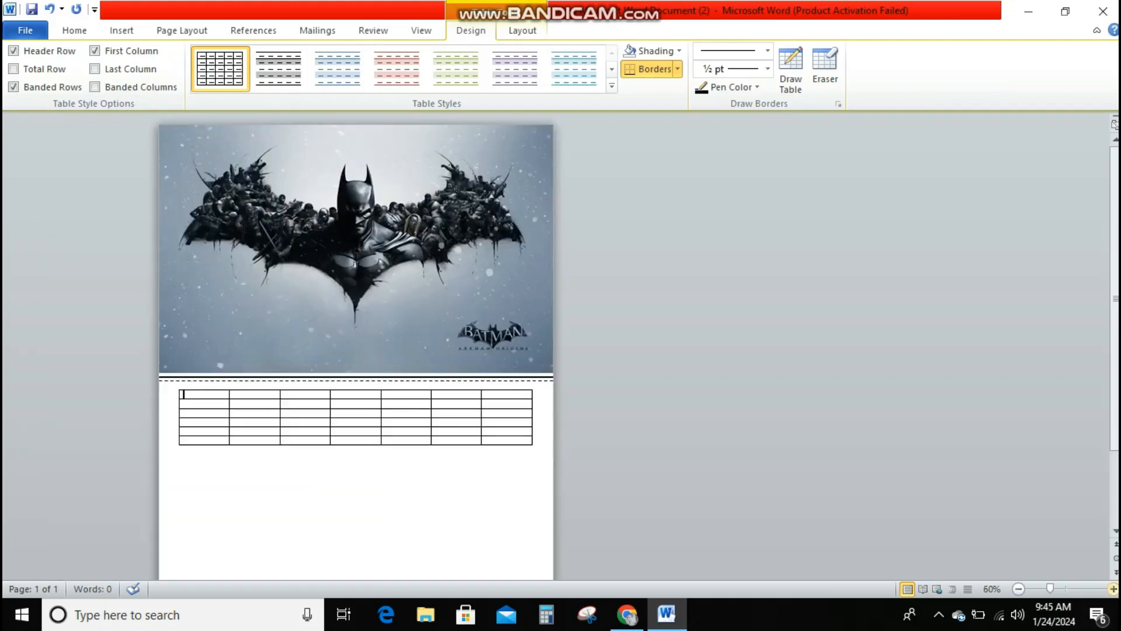
{"action": "left_click", "coordinate": [1113, 588]}
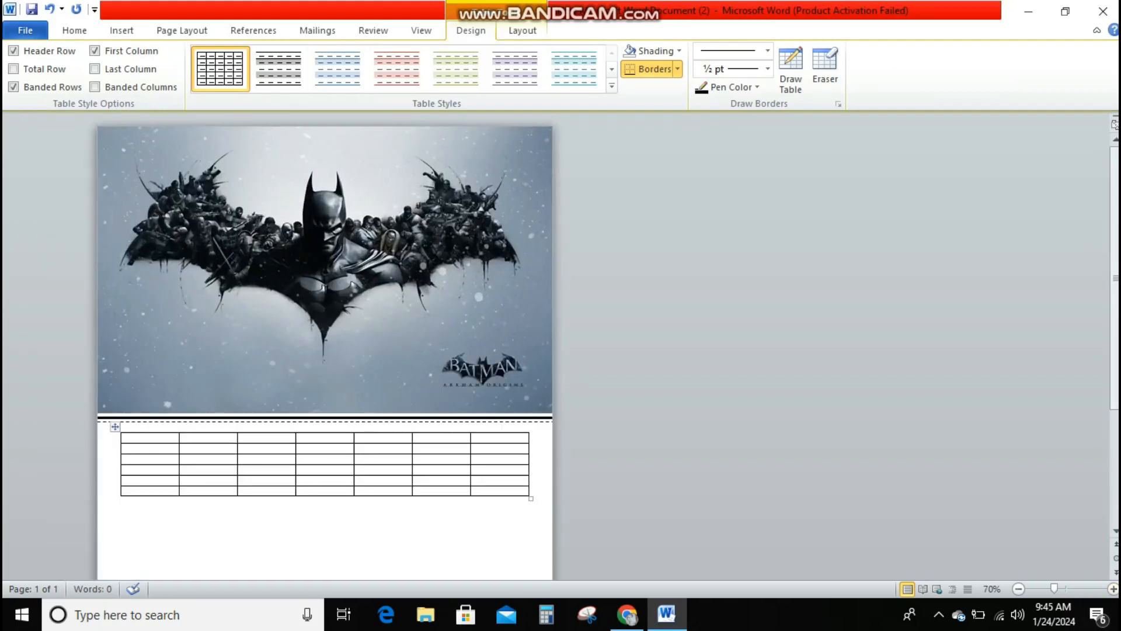
{"action": "left_click", "coordinate": [115, 427]}
{"action": "left_click_drag", "start_coordinate": [438, 495], "coordinate": [438, 576]}
{"action": "scroll", "coordinate": [438, 575], "scroll_direction": "down", "scroll_amount": 2}
{"action": "scroll", "coordinate": [324, 292], "scroll_direction": "down", "scroll_amount": 2}
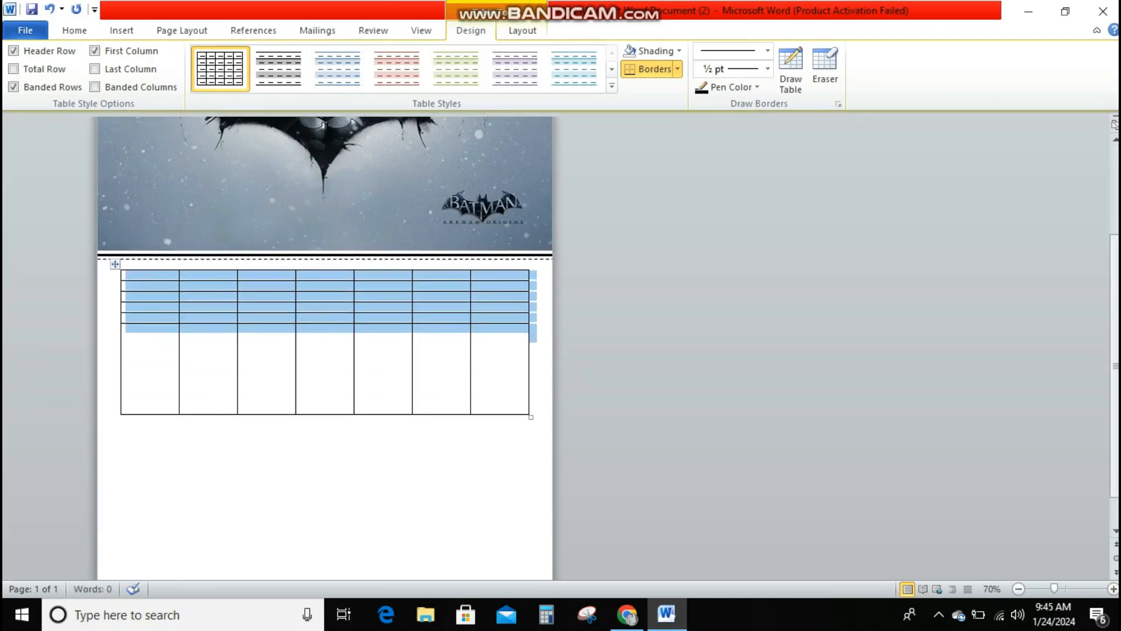
Try to enlarge the whole table toward the page's lower edge, and undo the resize.
{"action": "left_click_drag", "start_coordinate": [530, 389], "coordinate": [545, 488]}
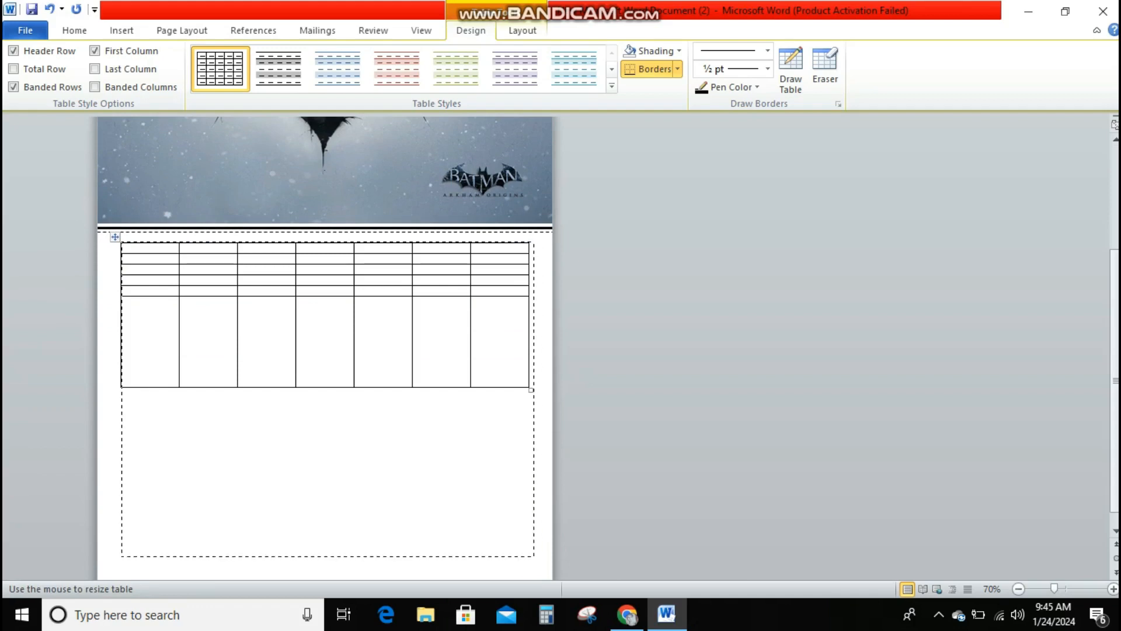
{"action": "left_click_drag", "start_coordinate": [534, 559], "coordinate": [534, 561]}
{"action": "scroll", "coordinate": [325, 292], "scroll_direction": "up", "scroll_amount": 2}
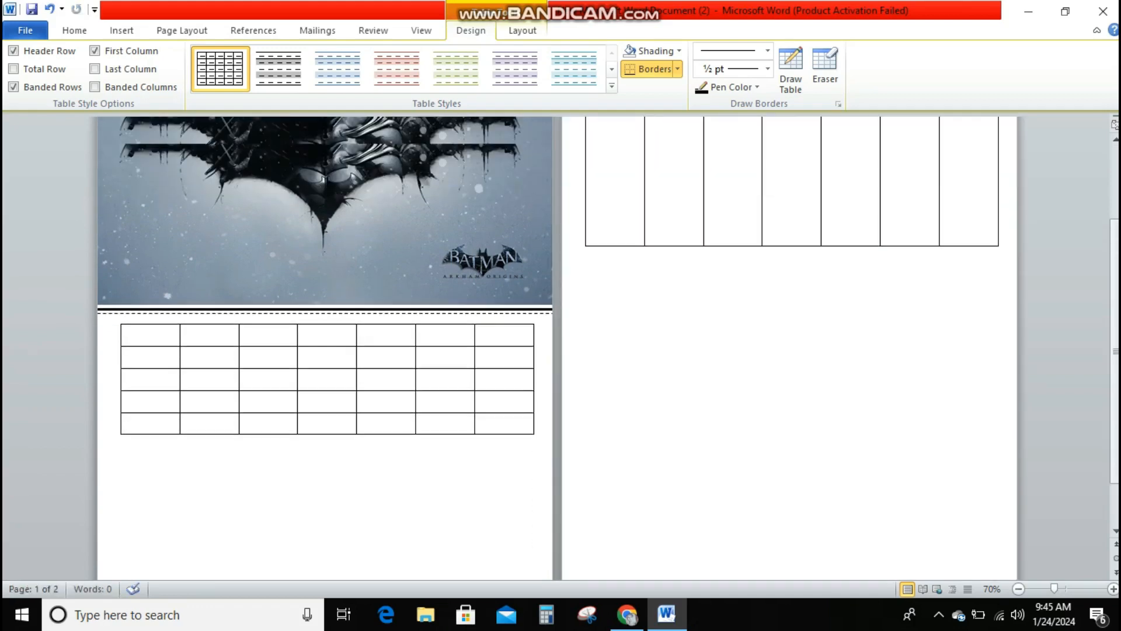
{"action": "scroll", "coordinate": [325, 292], "scroll_direction": "down", "scroll_amount": 2}
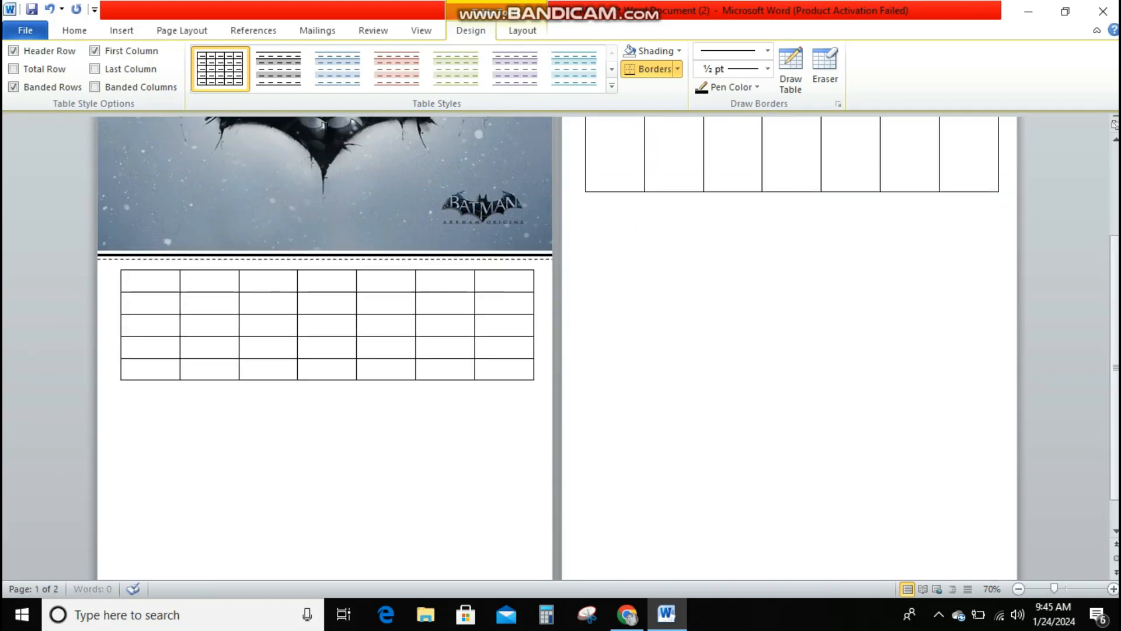
{"action": "scroll", "coordinate": [325, 292], "scroll_direction": "up", "scroll_amount": 4}
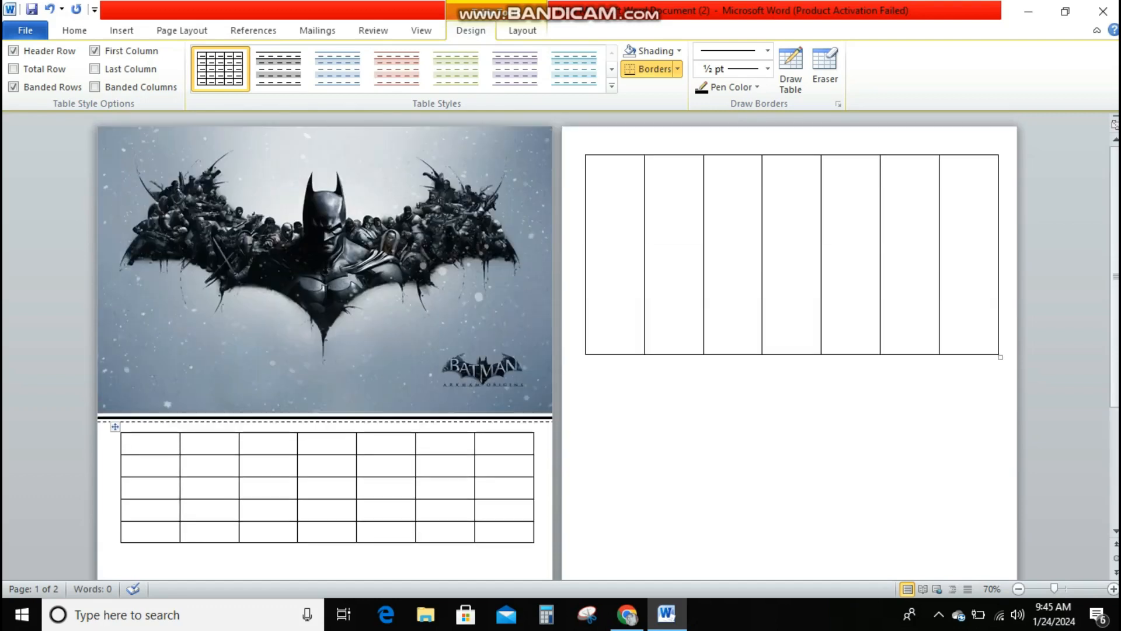
{"action": "left_click", "coordinate": [589, 360]}
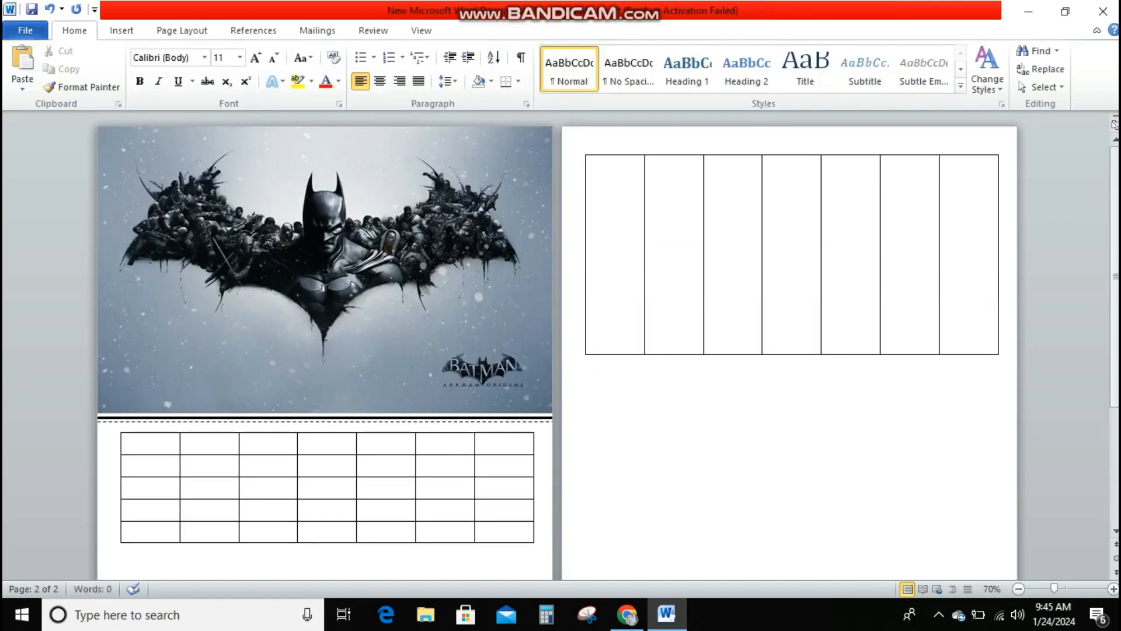
{"action": "left_click", "coordinate": [49, 8]}
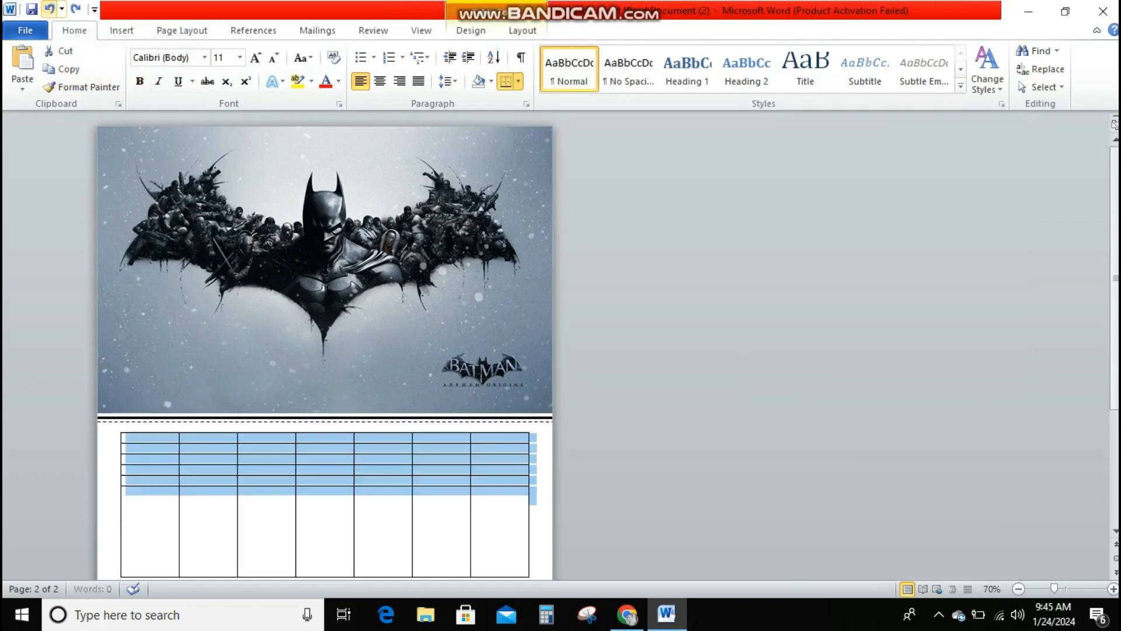
Redistribute the table's three lower row heights by moving their borders, making the last two rows about equally tall.
{"action": "scroll", "coordinate": [324, 350], "scroll_direction": "down", "scroll_amount": 5}
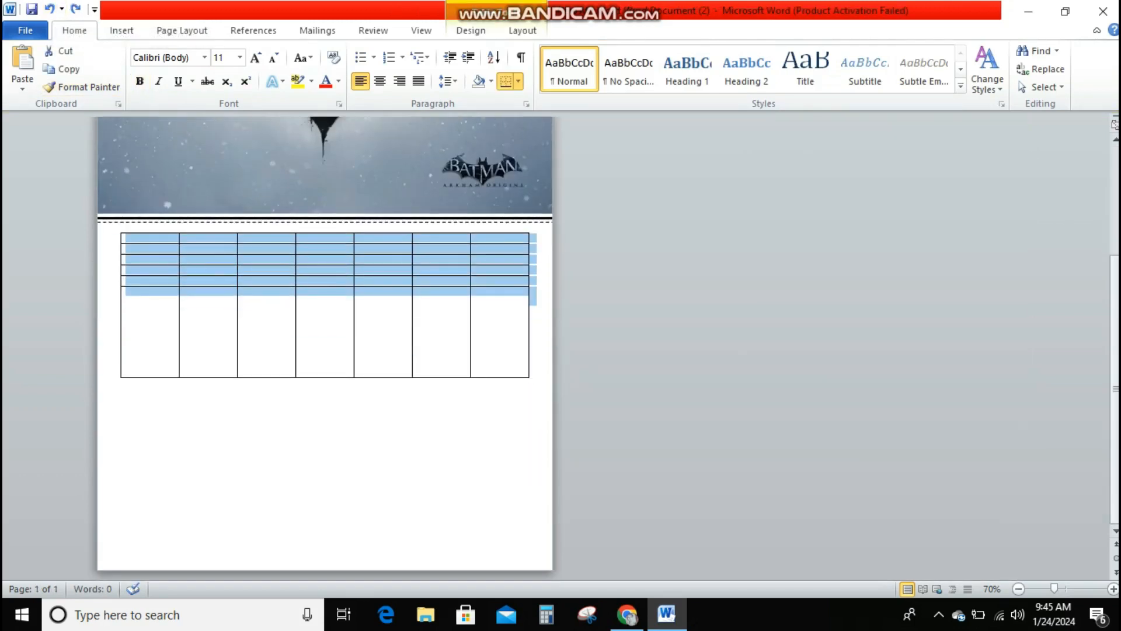
{"action": "left_click", "coordinate": [475, 291]}
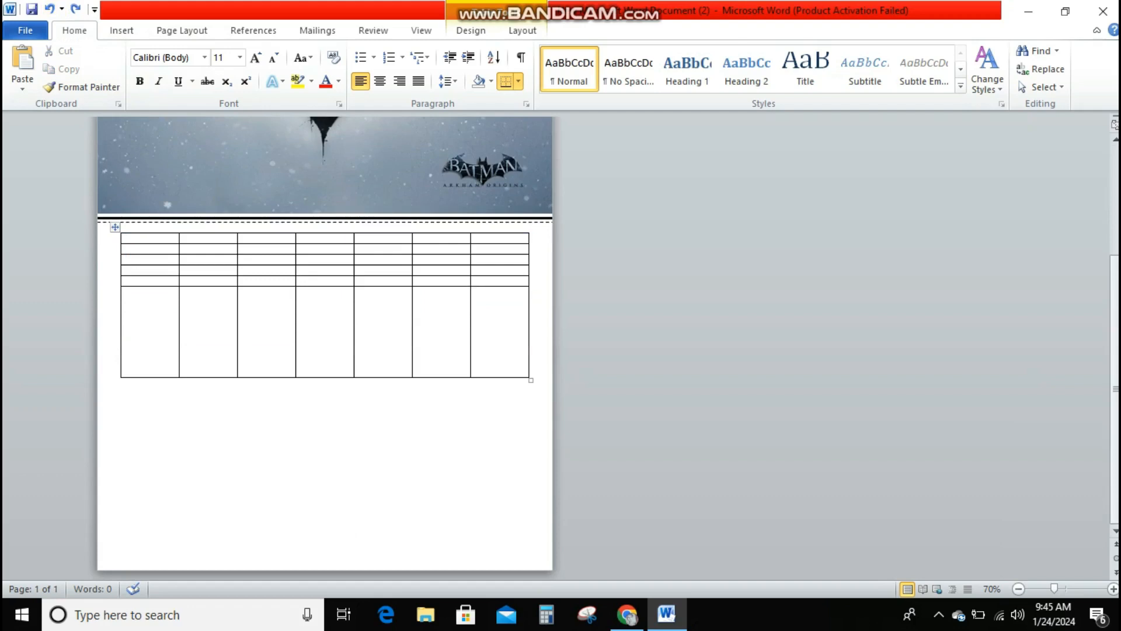
{"action": "left_click_drag", "start_coordinate": [476, 288], "coordinate": [476, 441]}
{"action": "left_click_drag", "start_coordinate": [475, 527], "coordinate": [476, 491]}
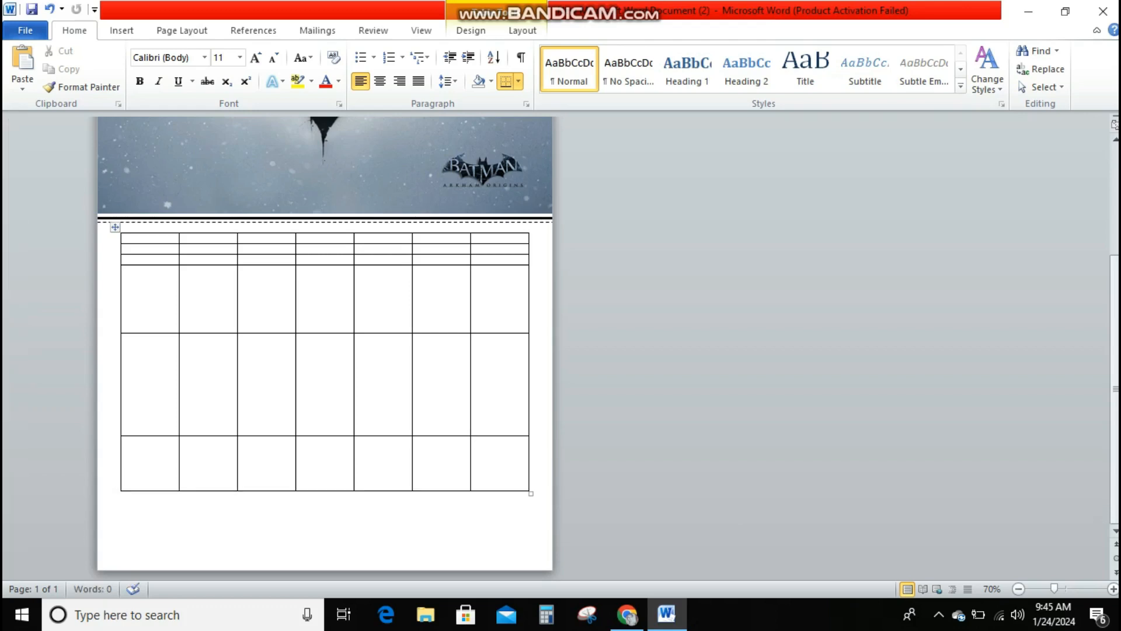
{"action": "left_click_drag", "start_coordinate": [476, 333], "coordinate": [476, 377]}
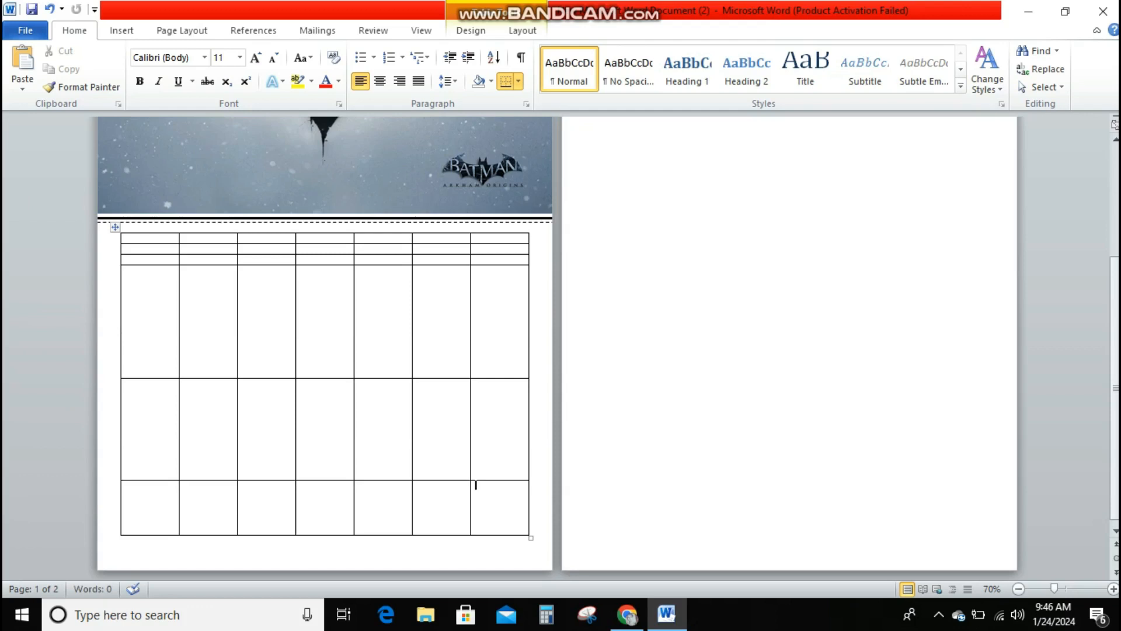
{"action": "left_click_drag", "start_coordinate": [476, 480], "coordinate": [476, 432]}
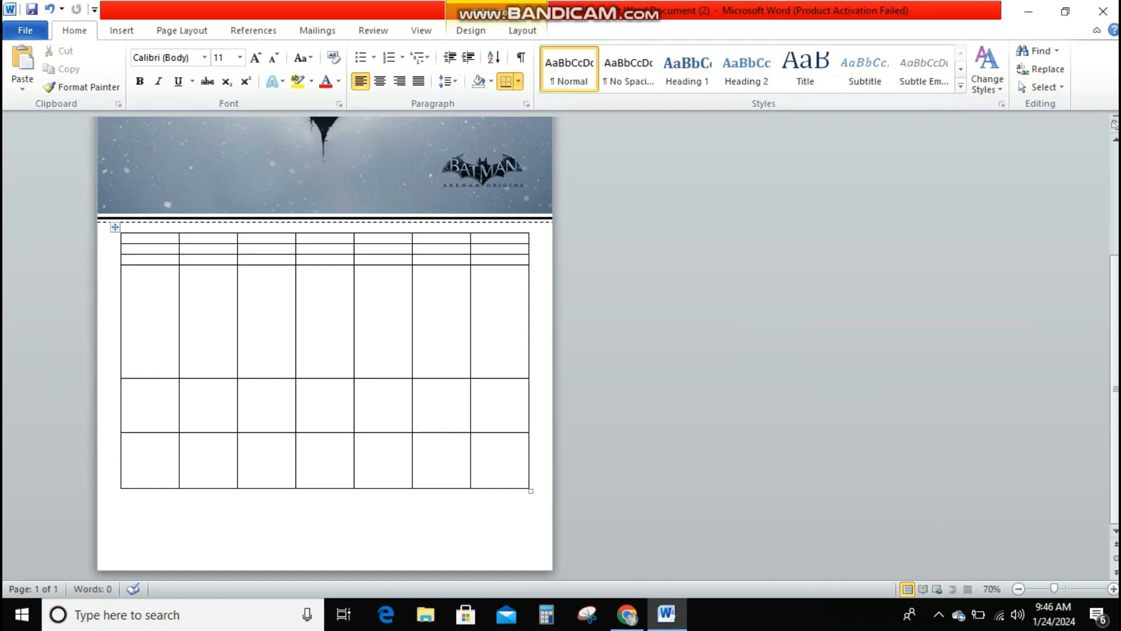
Adjust the remaining row borders to form a short header row above five tall, roughly equal date rows.
{"action": "left_click_drag", "start_coordinate": [240, 264], "coordinate": [240, 312]}
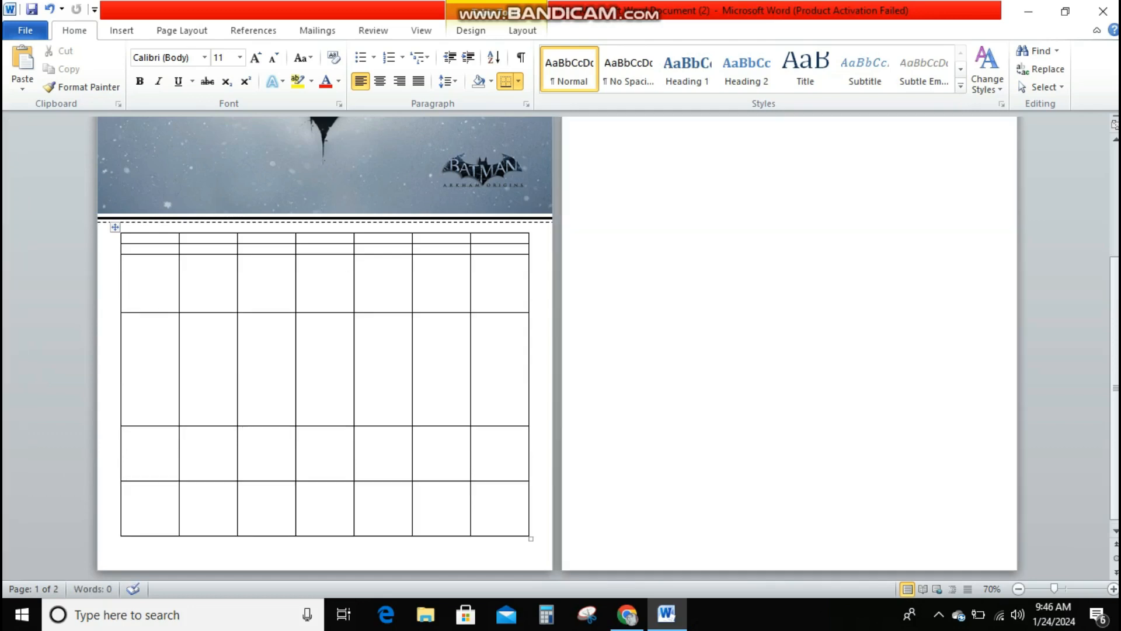
{"action": "left_click_drag", "start_coordinate": [240, 425], "coordinate": [242, 371]}
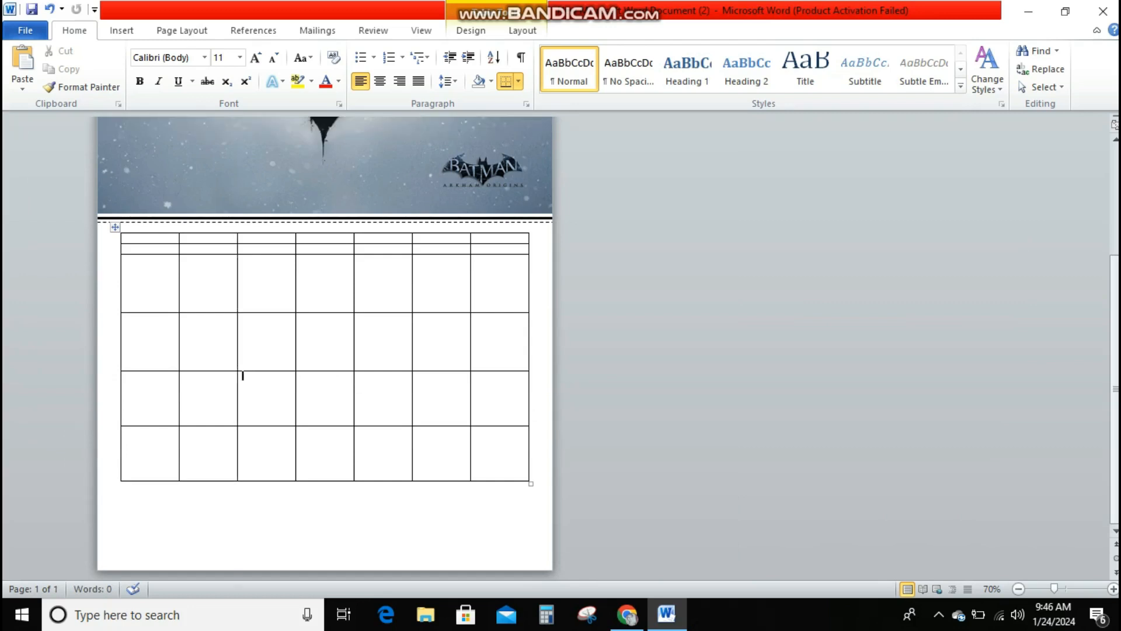
{"action": "left_click_drag", "start_coordinate": [242, 375], "coordinate": [242, 421]}
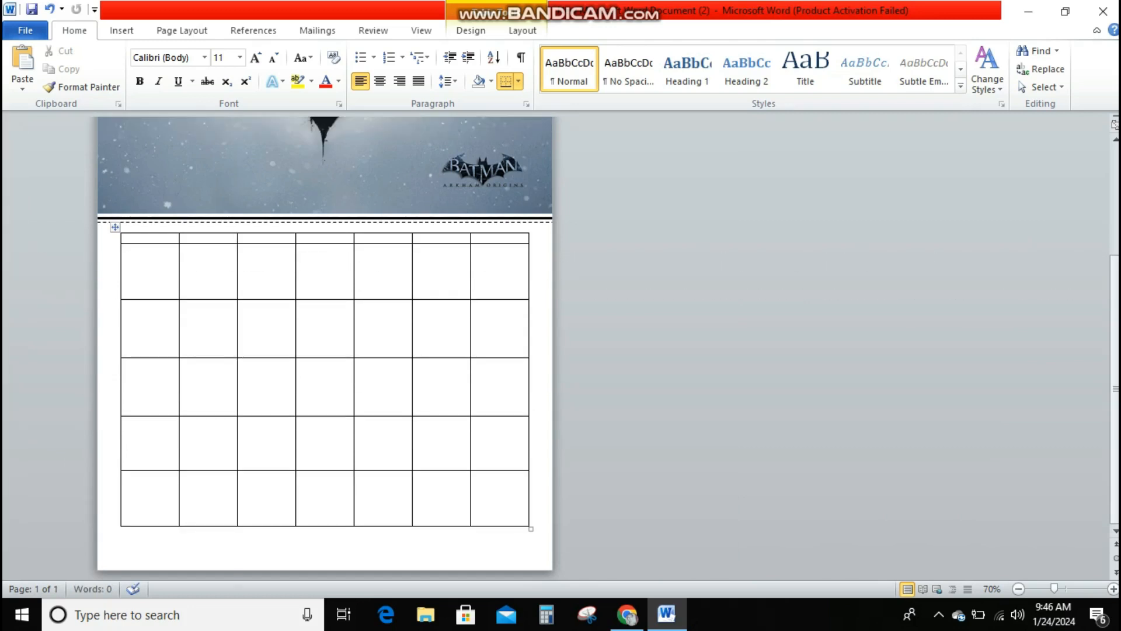
{"action": "left_click_drag", "start_coordinate": [448, 299], "coordinate": [447, 291]}
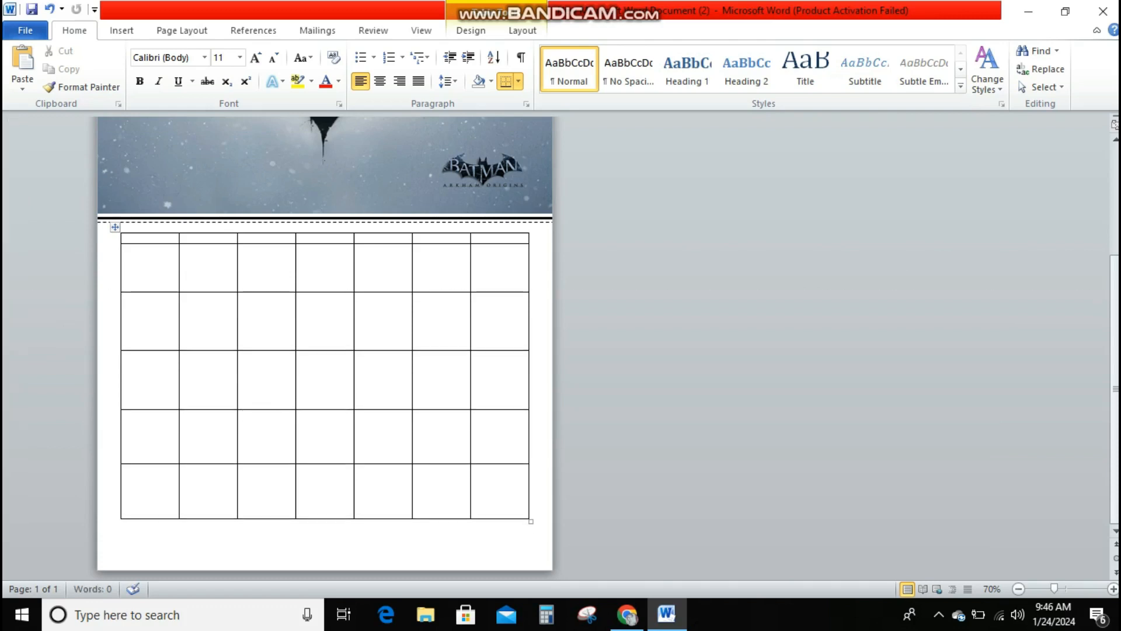
{"action": "key", "text": "ctrl+z"}
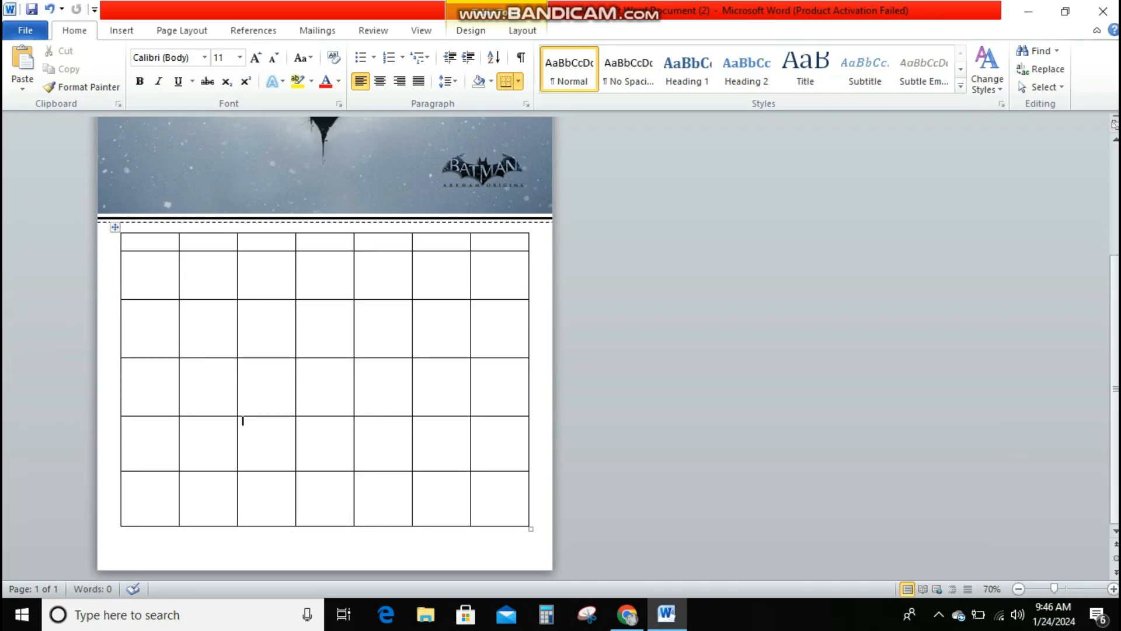
Select the whole table, remove all its borders, and apply All Borders again.
{"action": "scroll", "coordinate": [324, 350], "scroll_direction": "up", "scroll_amount": 5}
{"action": "scroll", "coordinate": [324, 350], "scroll_direction": "down", "scroll_amount": 3}
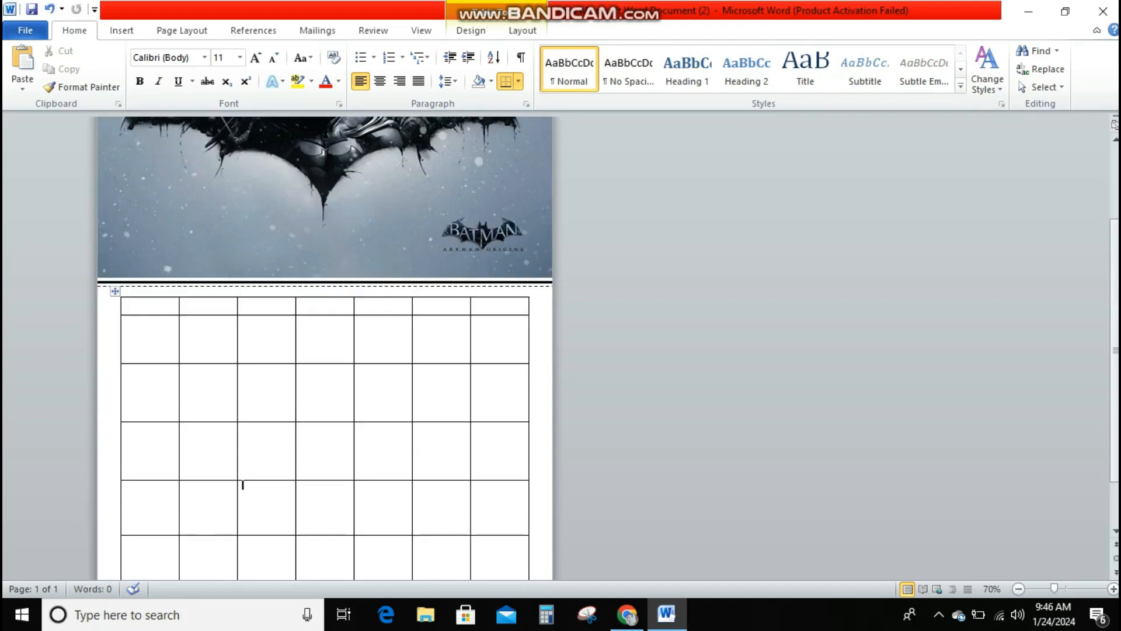
{"action": "left_click", "coordinate": [115, 291]}
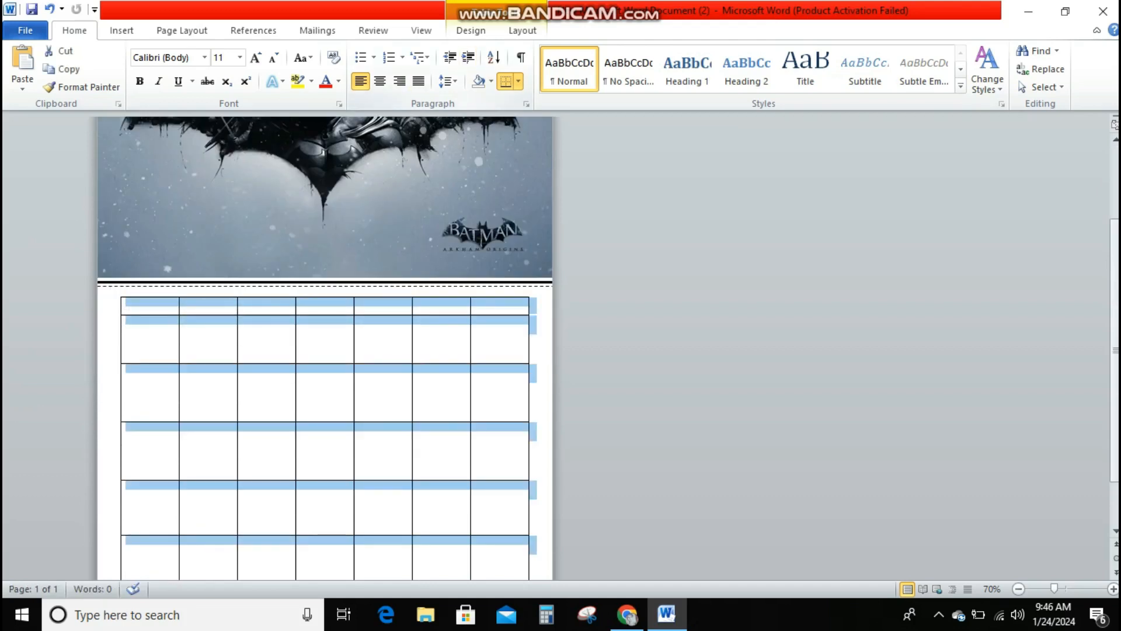
{"action": "left_click", "coordinate": [518, 81]}
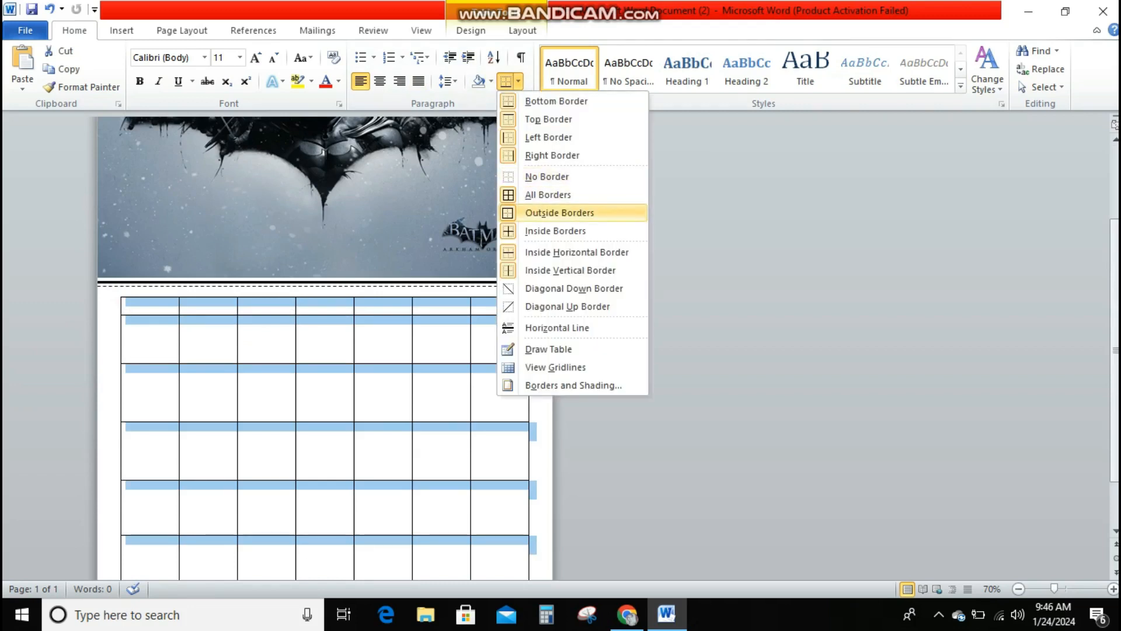
{"action": "left_click", "coordinate": [528, 175]}
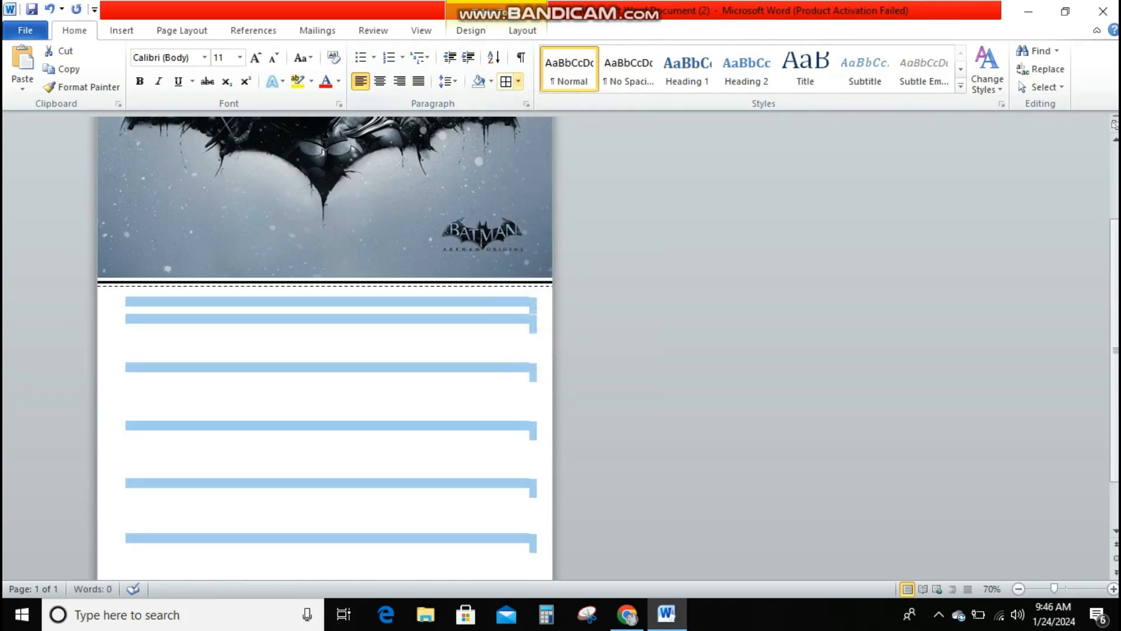
{"action": "left_click", "coordinate": [517, 81]}
{"action": "left_click", "coordinate": [548, 195]}
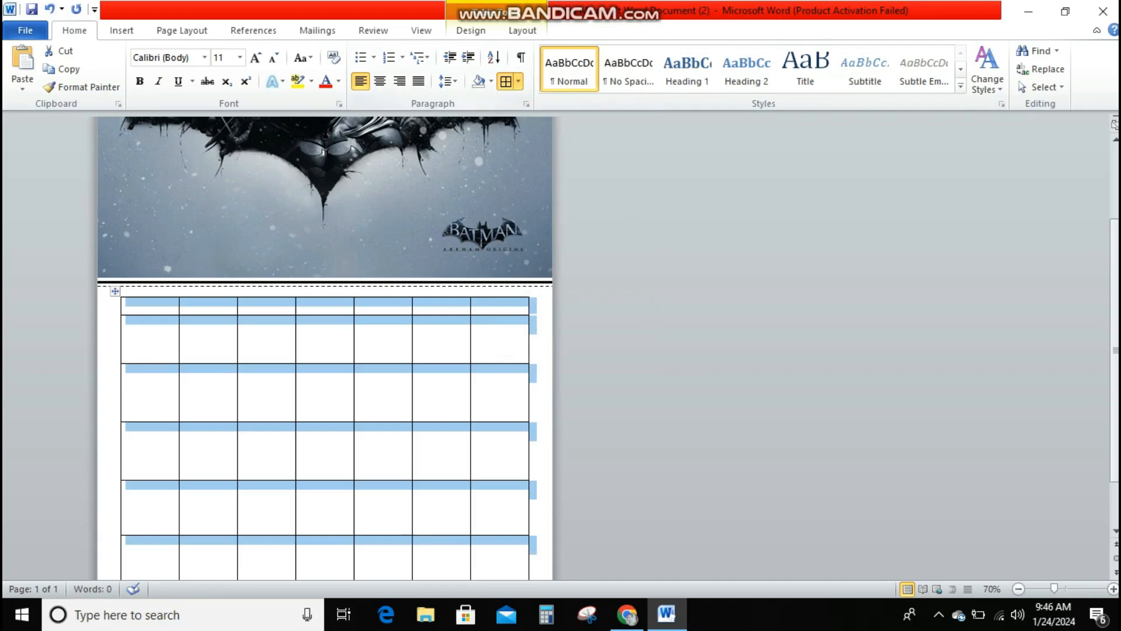
Set all borders of the whole table to a width of 1 ½ pt.
{"action": "left_click", "coordinate": [518, 81]}
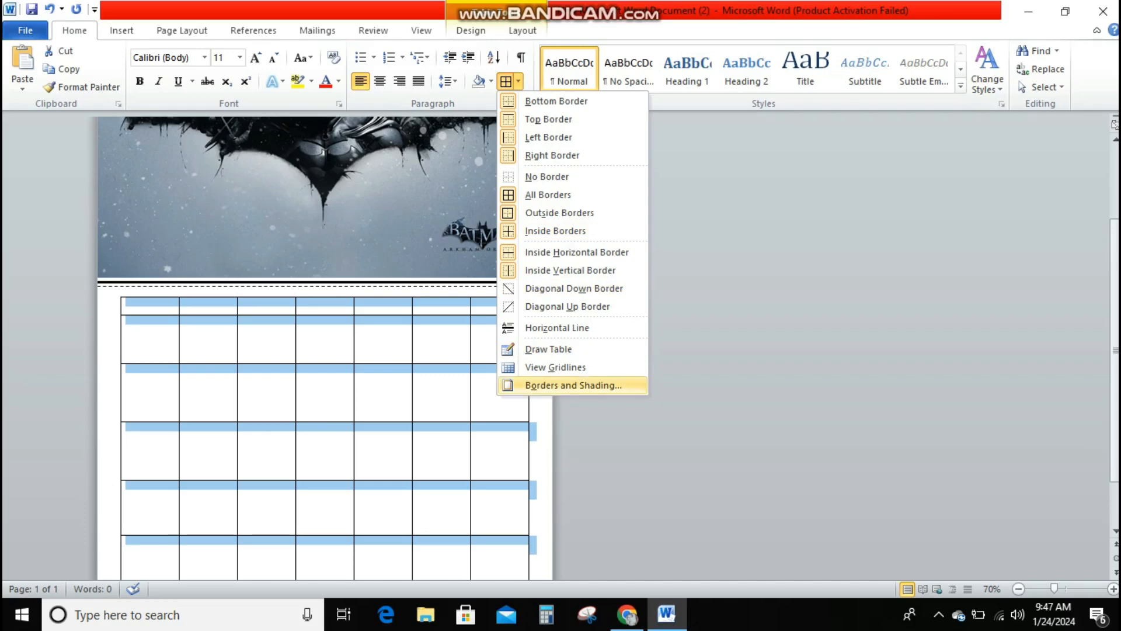
{"action": "left_click", "coordinate": [573, 384]}
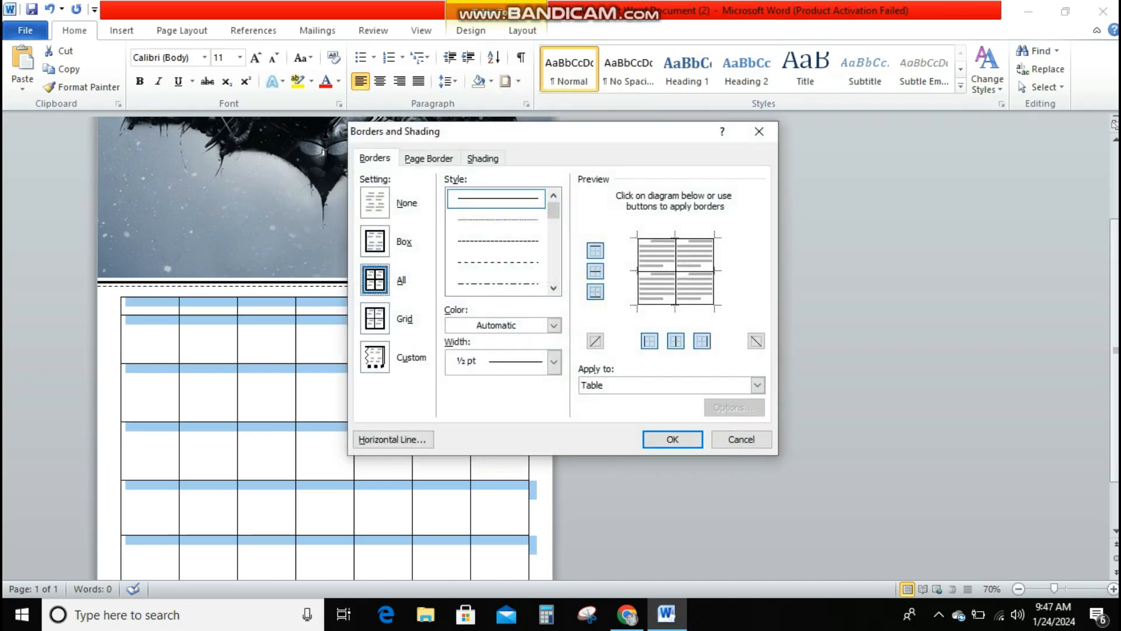
{"action": "left_click", "coordinate": [553, 360]}
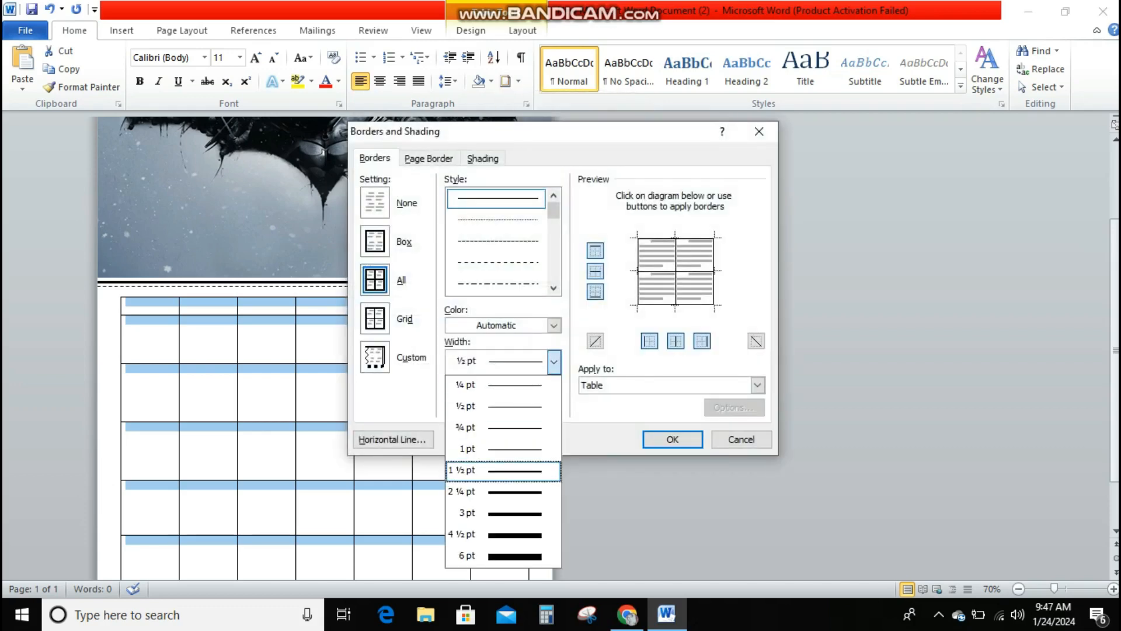
{"action": "left_click", "coordinate": [503, 470]}
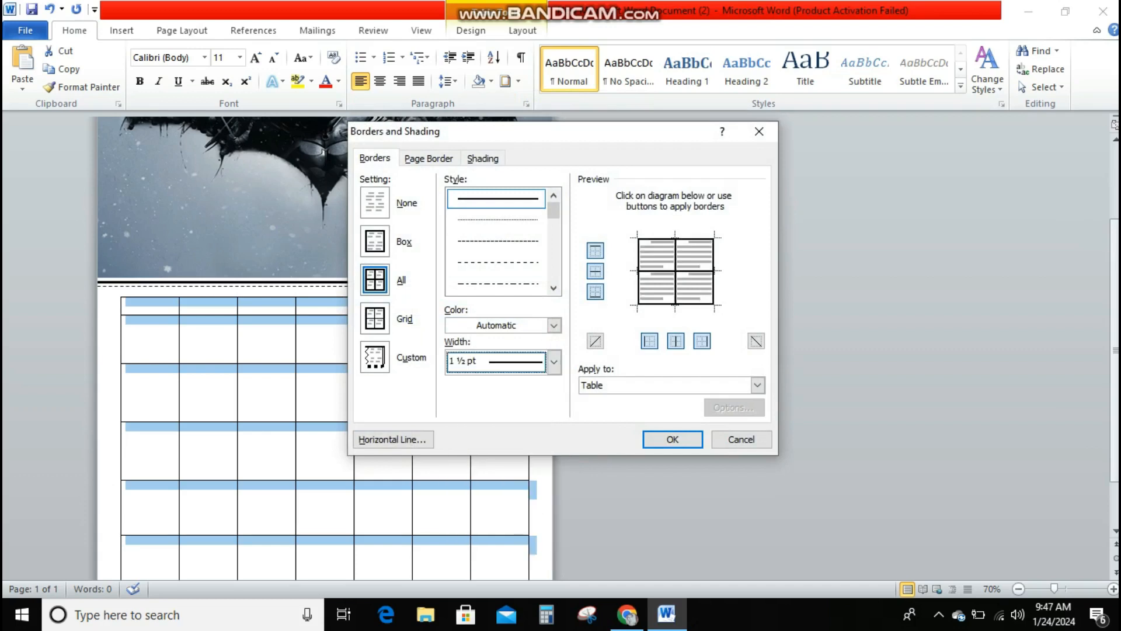
{"action": "left_click", "coordinate": [672, 439]}
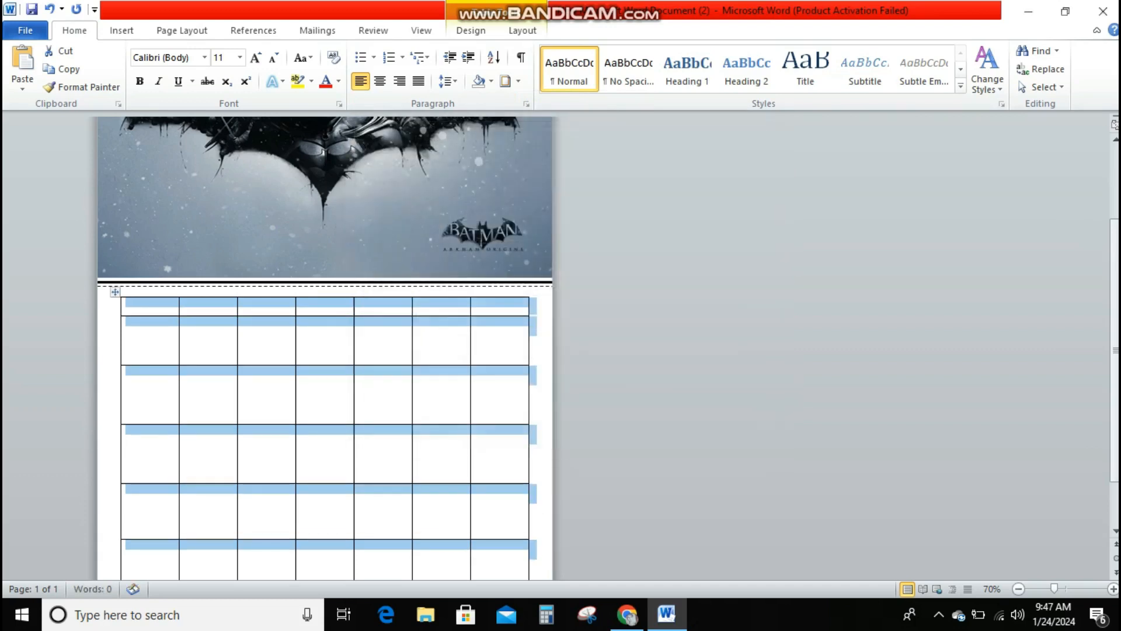
{"action": "scroll", "coordinate": [324, 408], "scroll_direction": "down", "scroll_amount": 3}
{"action": "scroll", "coordinate": [325, 409], "scroll_direction": "up", "scroll_amount": 3}
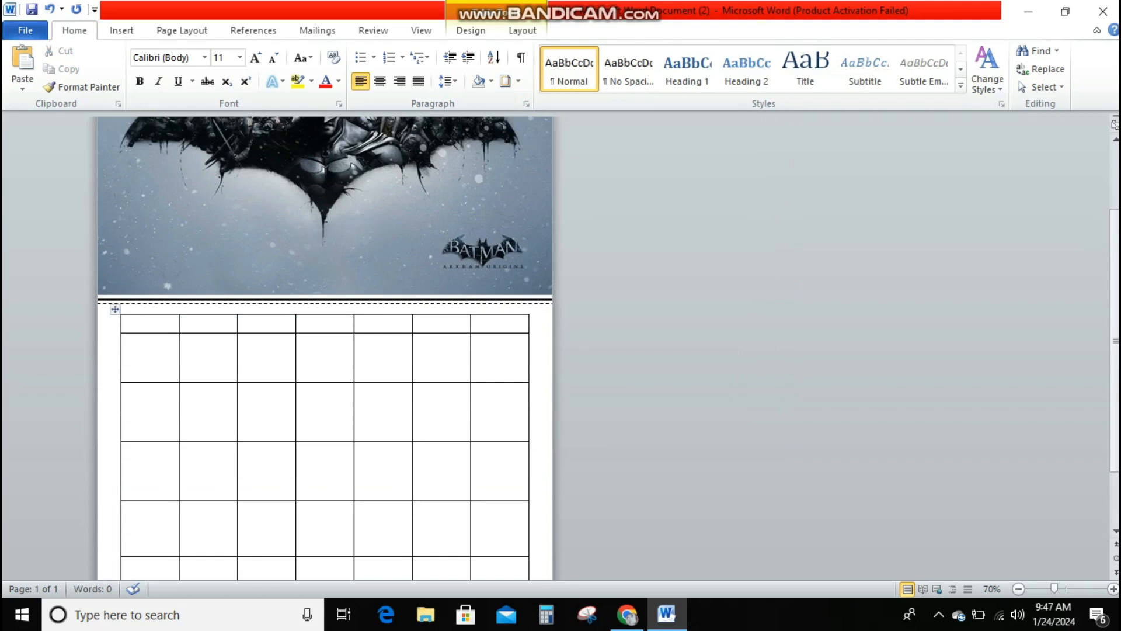
{"action": "left_click", "coordinate": [115, 309]}
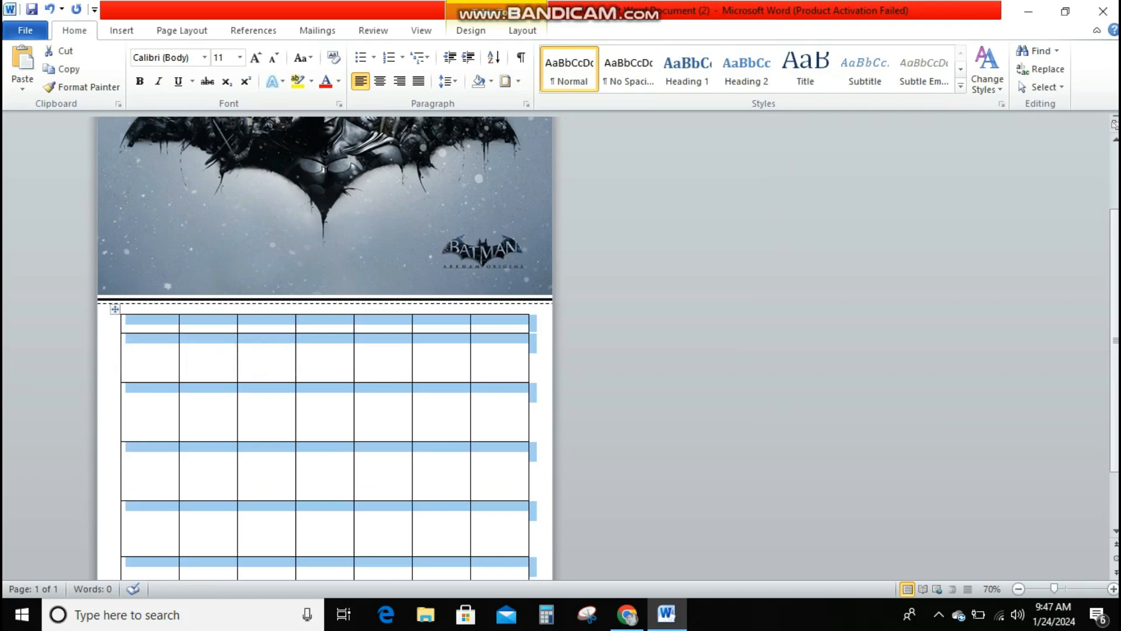
{"action": "left_click", "coordinate": [300, 383]}
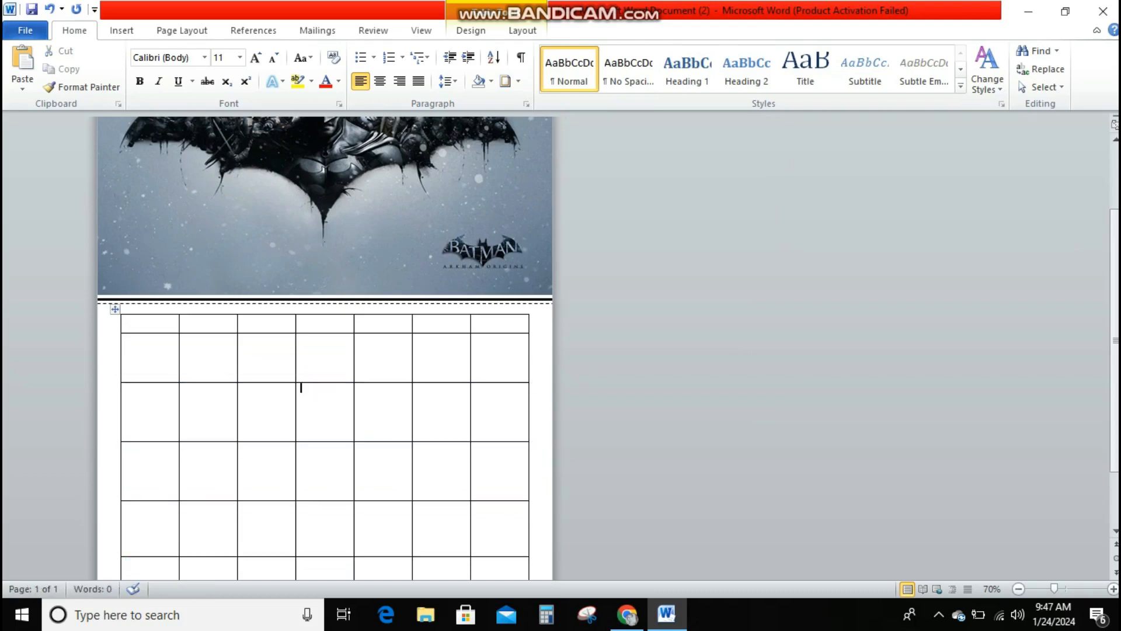
{"action": "scroll", "coordinate": [300, 383], "scroll_direction": "down", "scroll_amount": 2}
{"action": "scroll", "coordinate": [300, 380], "scroll_direction": "up", "scroll_amount": 2}
Insert an empty paragraph between the dashed line and the table to move the table down.
{"action": "left_click_drag", "start_coordinate": [280, 286], "coordinate": [301, 286]}
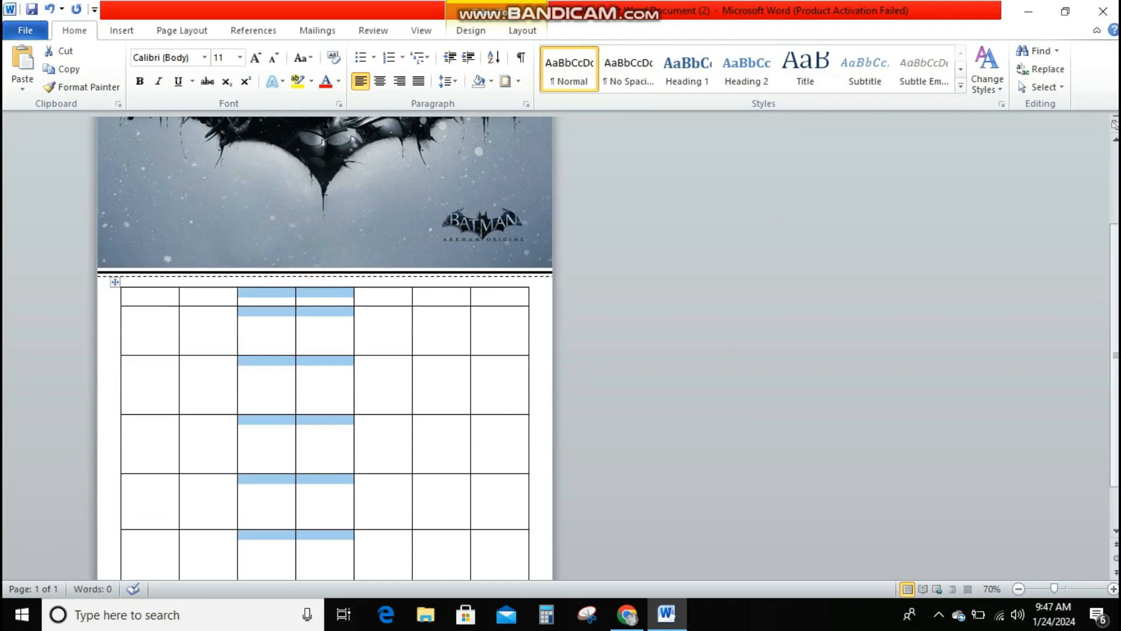
{"action": "left_click", "coordinate": [125, 270]}
{"action": "key", "text": "Return"}
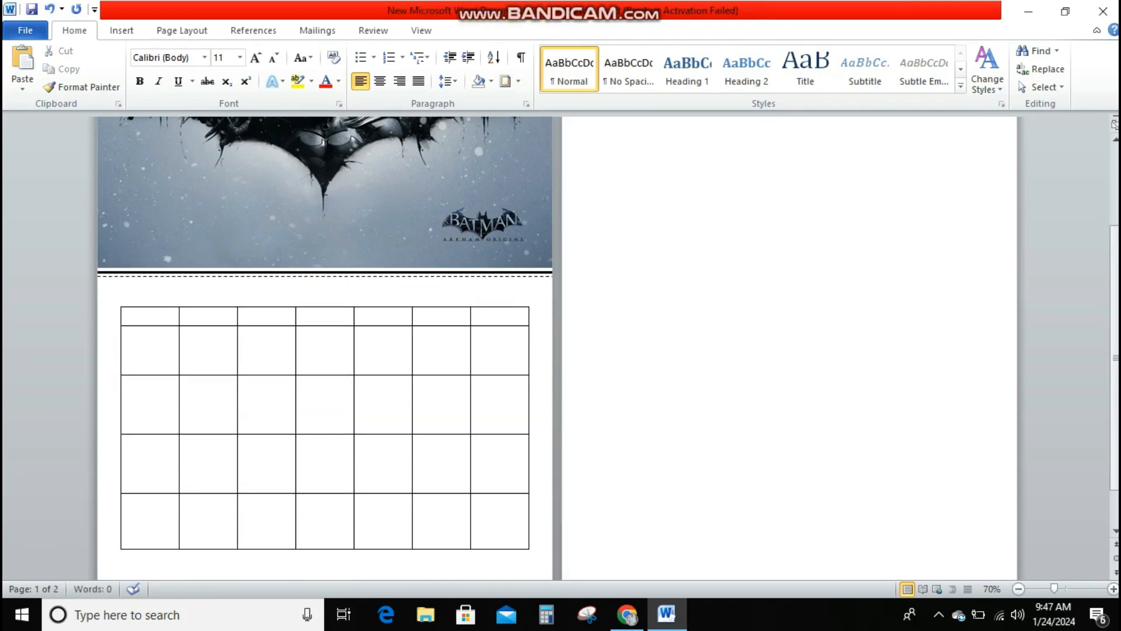
{"action": "scroll", "coordinate": [325, 380], "scroll_direction": "down", "scroll_amount": 2}
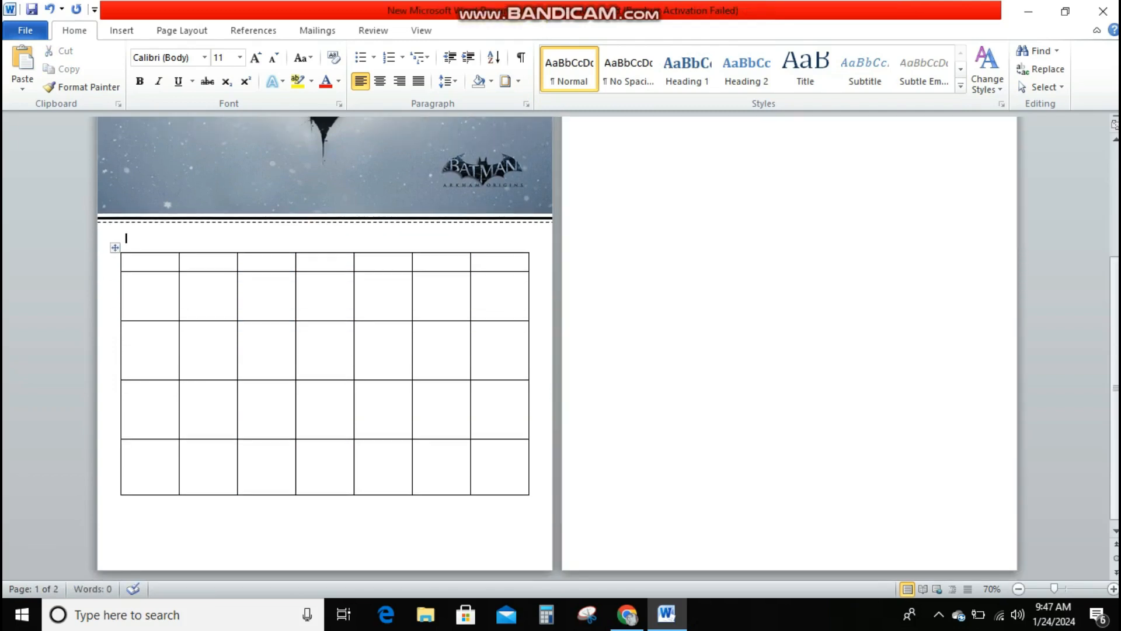
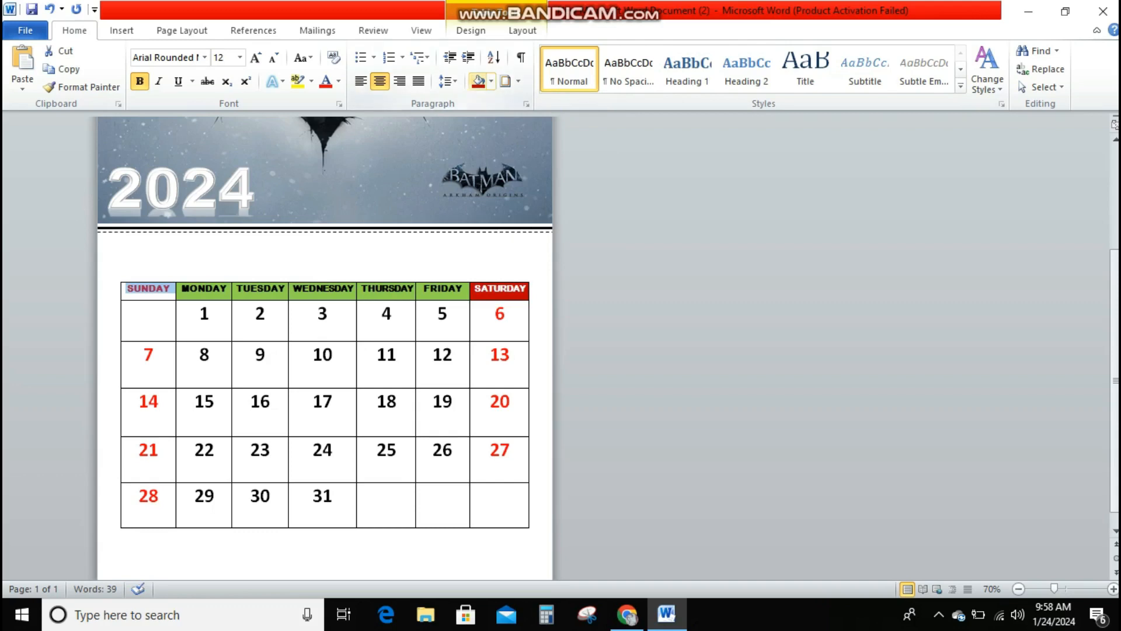
Shade the SUNDAY header cell red and set its text colour to white.
{"action": "left_click", "coordinate": [478, 81]}
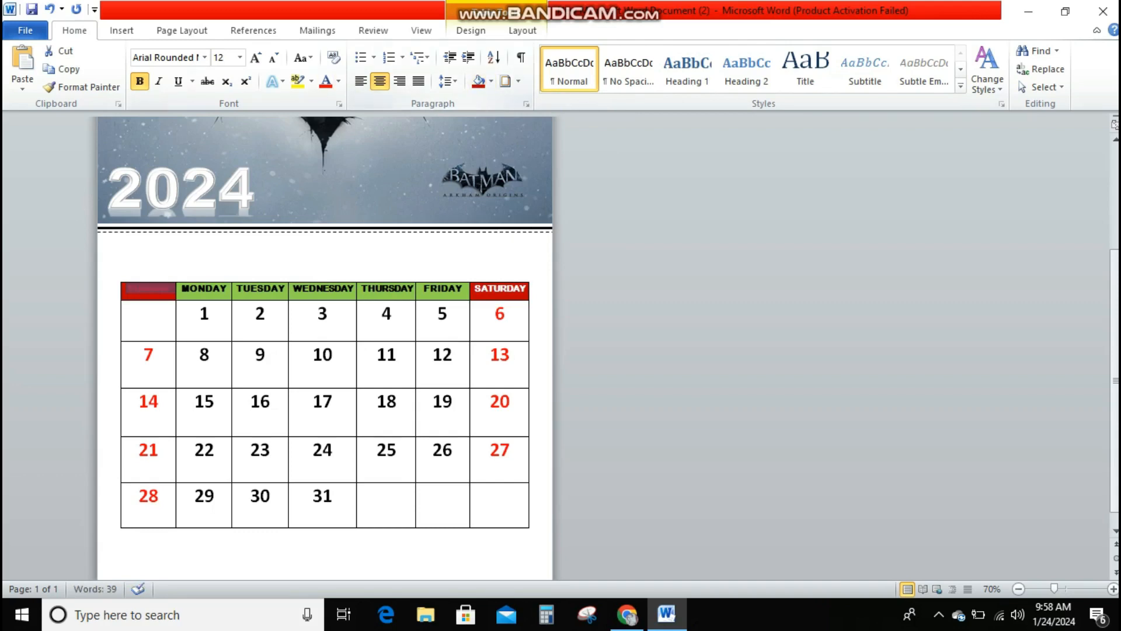
{"action": "left_click", "coordinate": [338, 81]}
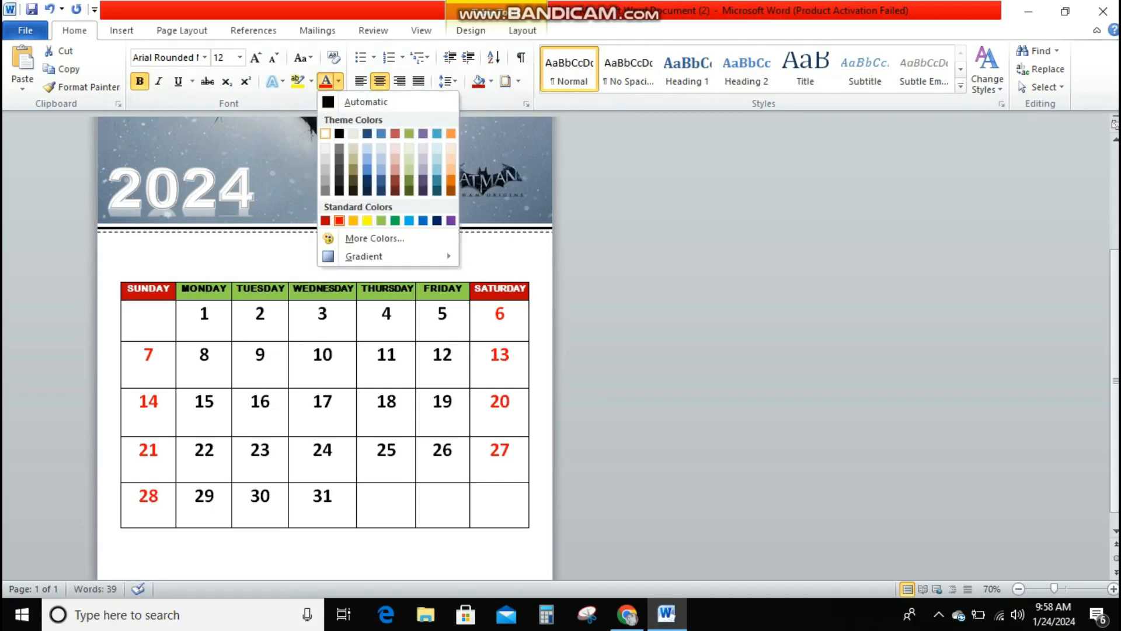
{"action": "left_click", "coordinate": [330, 131]}
{"action": "left_click", "coordinate": [148, 315]}
{"action": "left_click", "coordinate": [159, 401]}
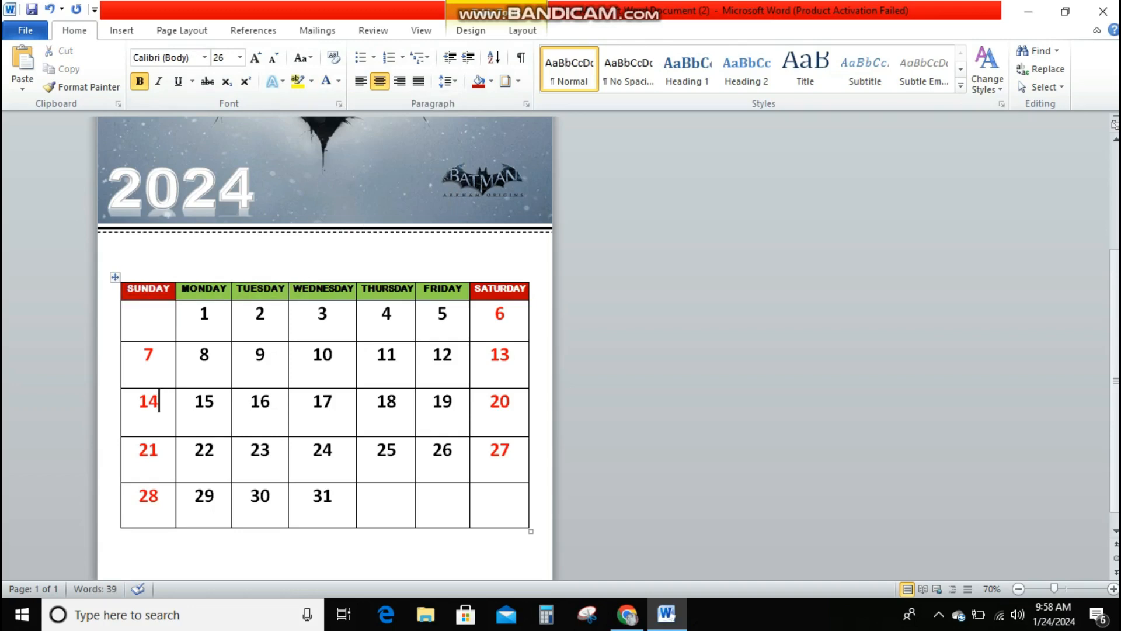
Copy the 2024 text box on the Batman picture and try to paste the copy as a picture.
{"action": "scroll", "coordinate": [324, 351], "scroll_direction": "up", "scroll_amount": 5}
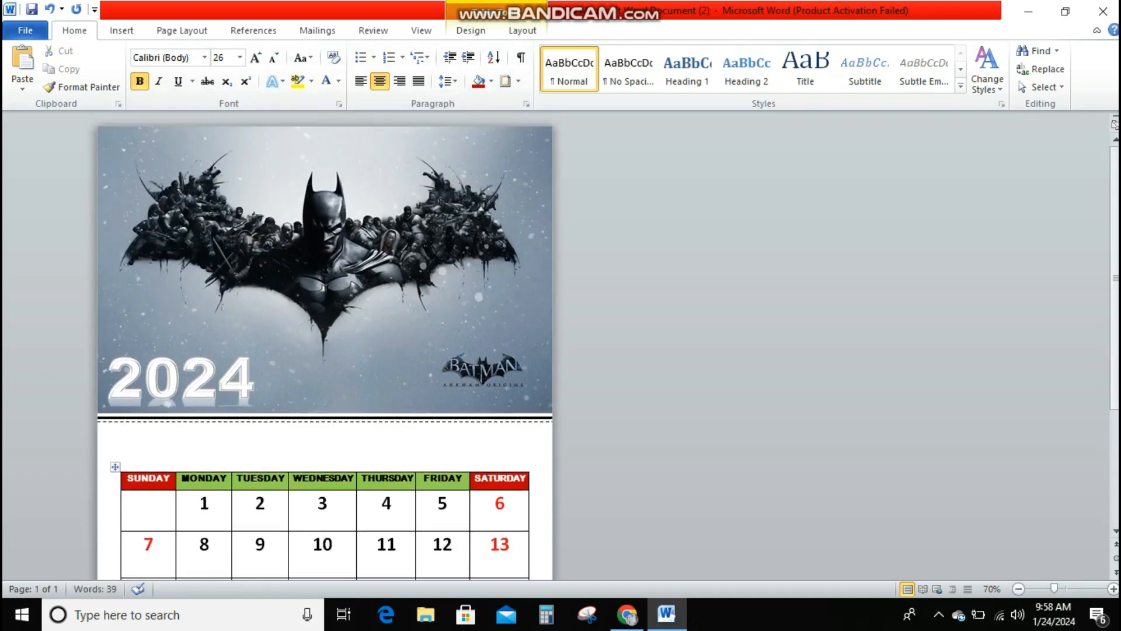
{"action": "scroll", "coordinate": [325, 351], "scroll_direction": "down", "scroll_amount": 3}
{"action": "scroll", "coordinate": [325, 350], "scroll_direction": "down", "scroll_amount": 2}
{"action": "scroll", "coordinate": [325, 350], "scroll_direction": "up", "scroll_amount": 2}
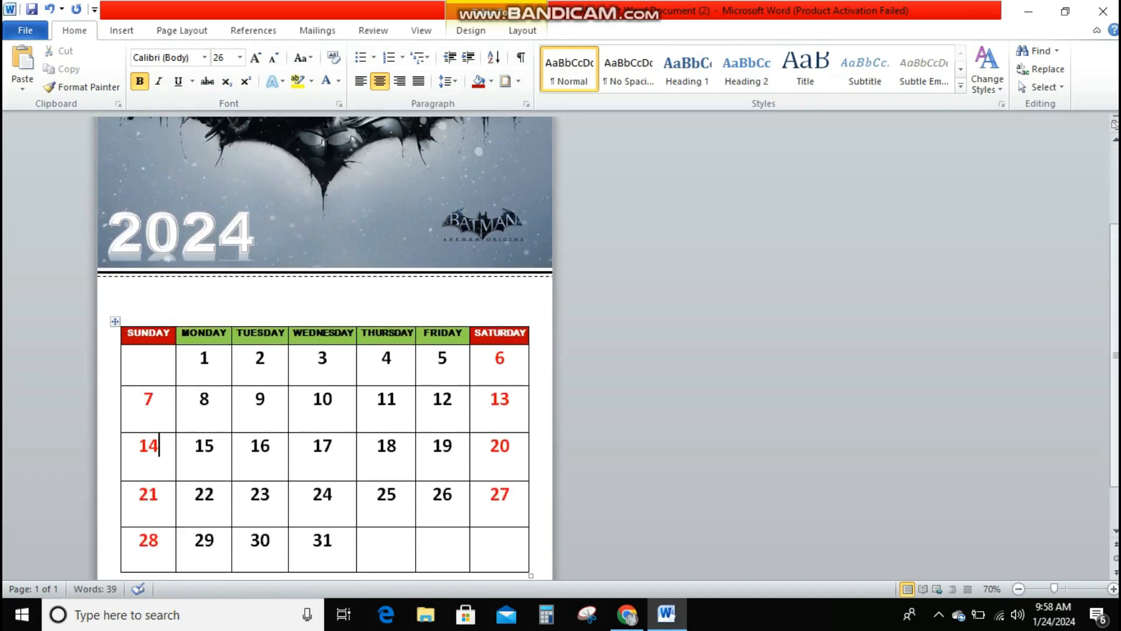
{"action": "left_click", "coordinate": [181, 242]}
{"action": "left_click", "coordinate": [227, 186]}
{"action": "right_click", "coordinate": [227, 187]}
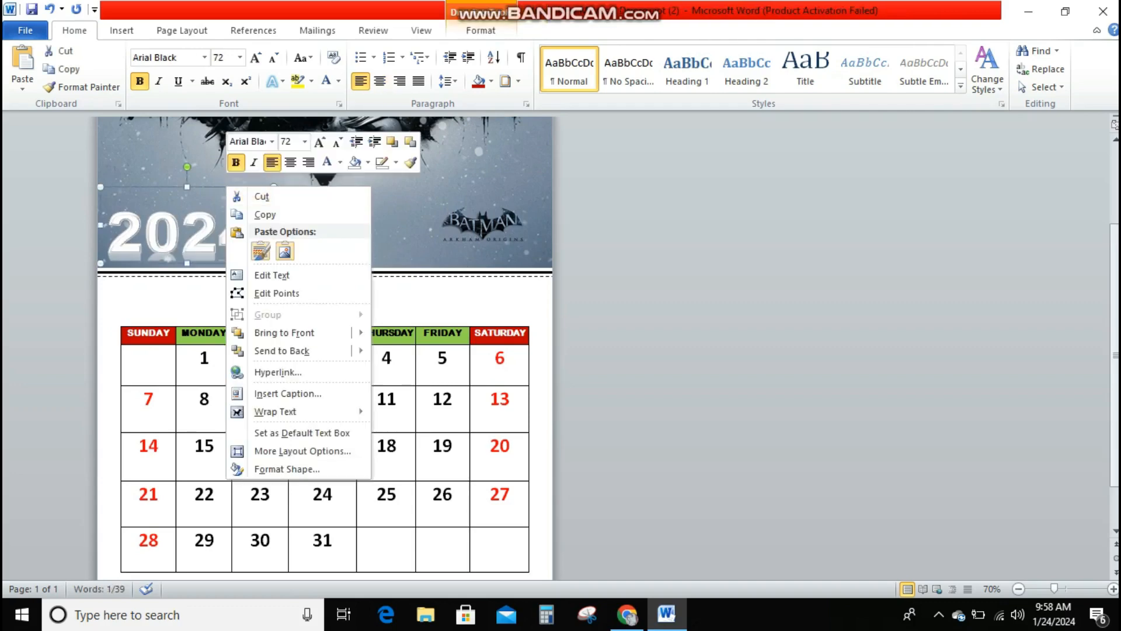
{"action": "left_click", "coordinate": [265, 214]}
{"action": "scroll", "coordinate": [264, 214], "scroll_direction": "up", "scroll_amount": 2}
{"action": "right_click", "coordinate": [261, 316]}
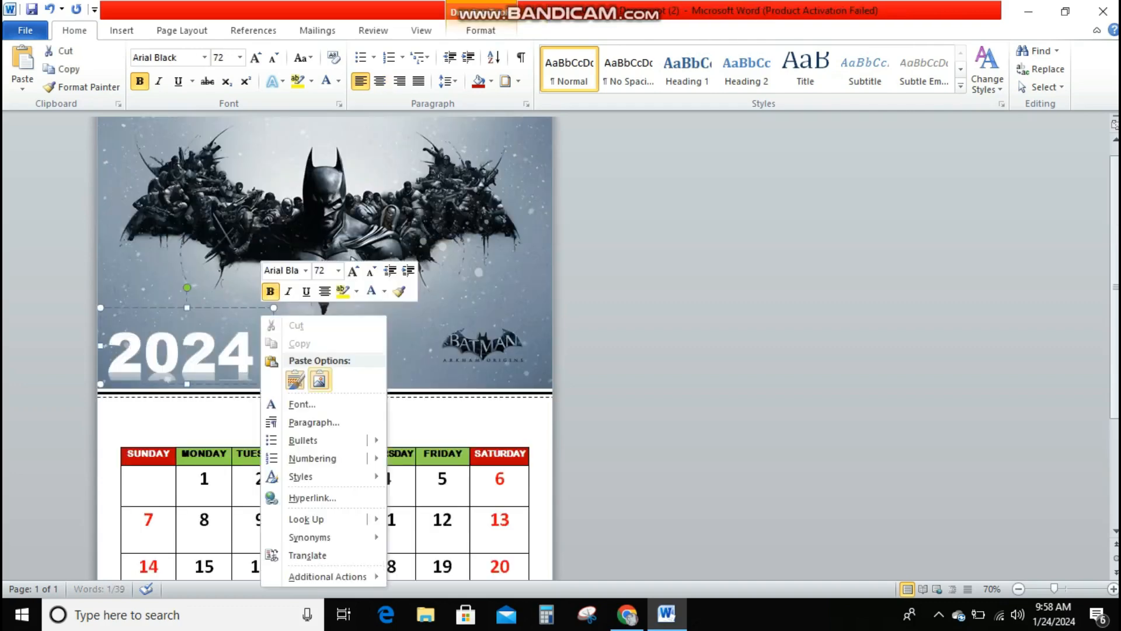
{"action": "left_click", "coordinate": [319, 379]}
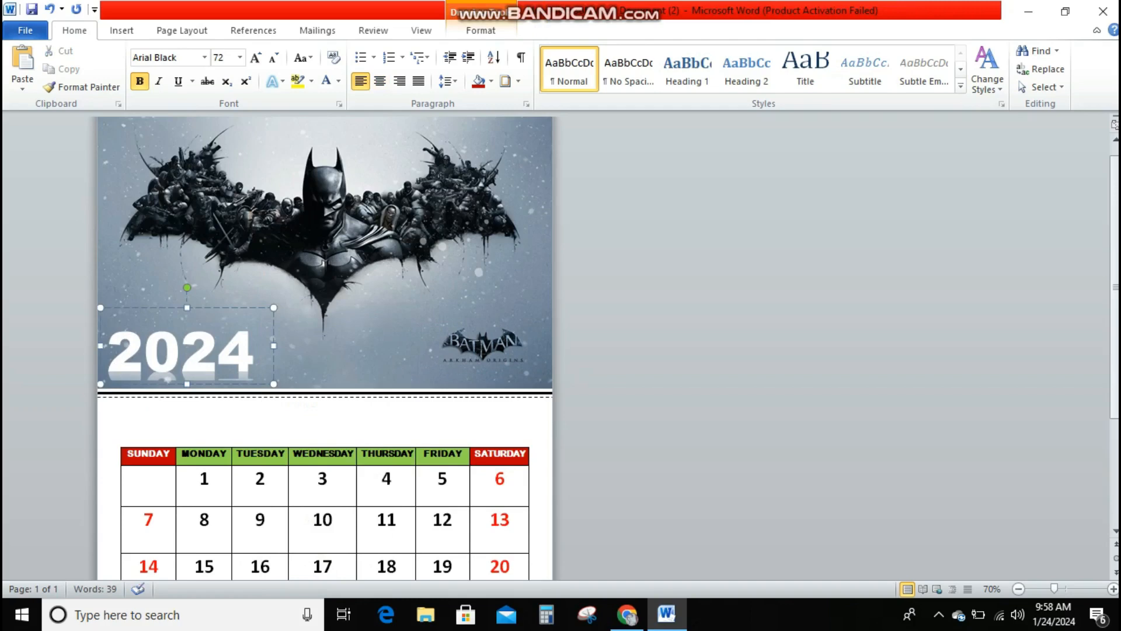
Duplicate the 2024 text box and move the copy off the Batman picture to the space above the table.
{"action": "scroll", "coordinate": [325, 347], "scroll_direction": "down", "scroll_amount": 3}
{"action": "scroll", "coordinate": [325, 348], "scroll_direction": "up", "scroll_amount": 2}
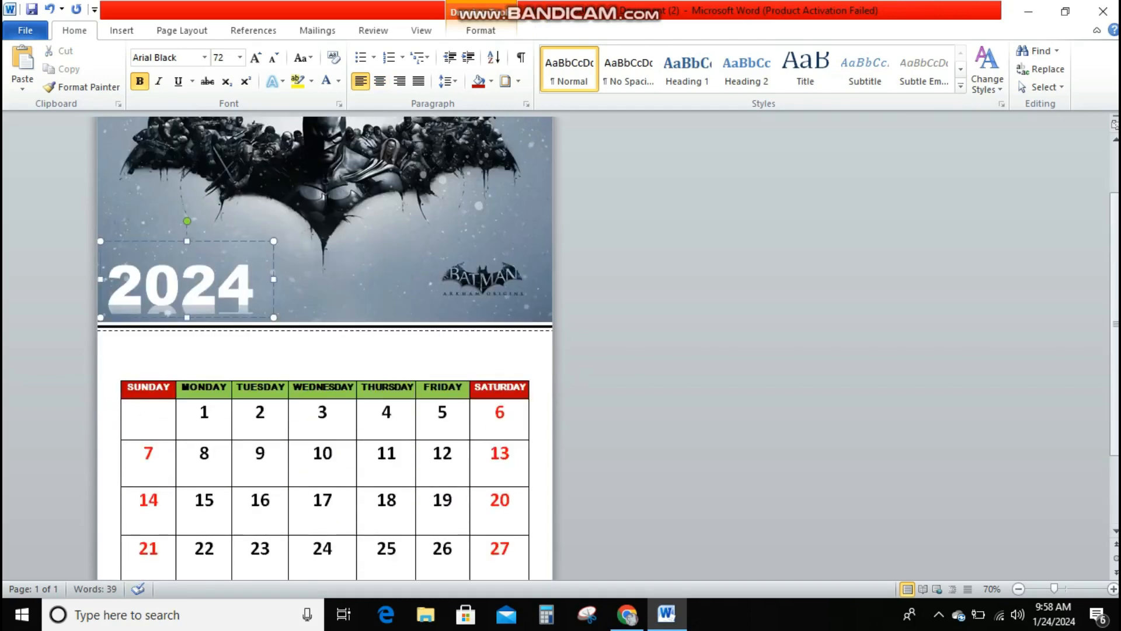
{"action": "scroll", "coordinate": [325, 347], "scroll_direction": "up", "scroll_amount": 1}
{"action": "right_click", "coordinate": [209, 338]}
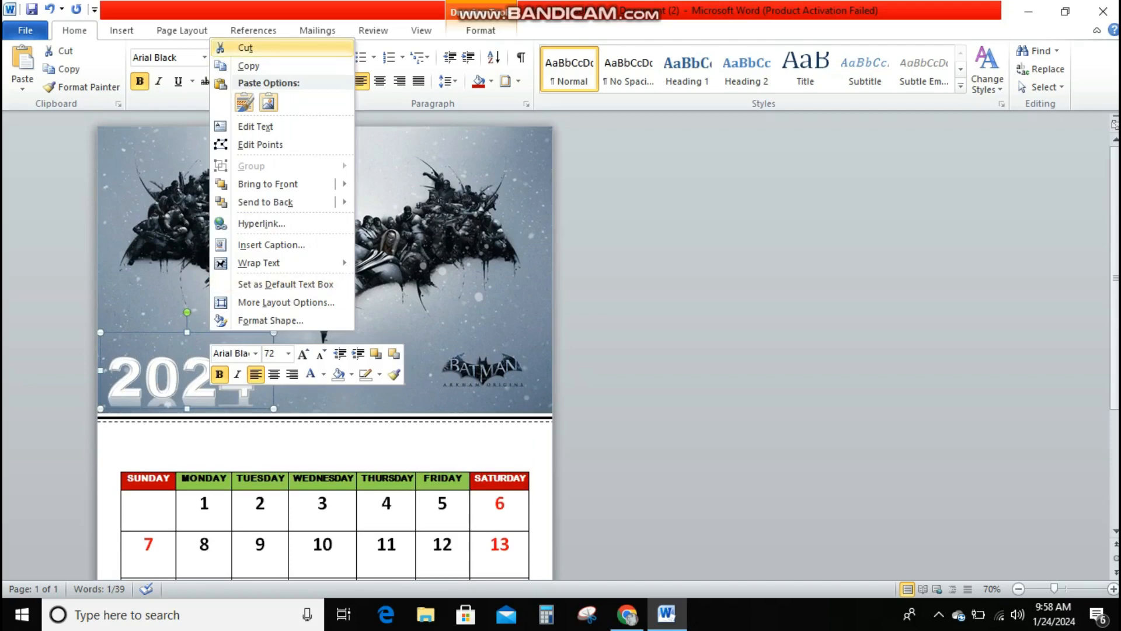
{"action": "left_click", "coordinate": [249, 66]}
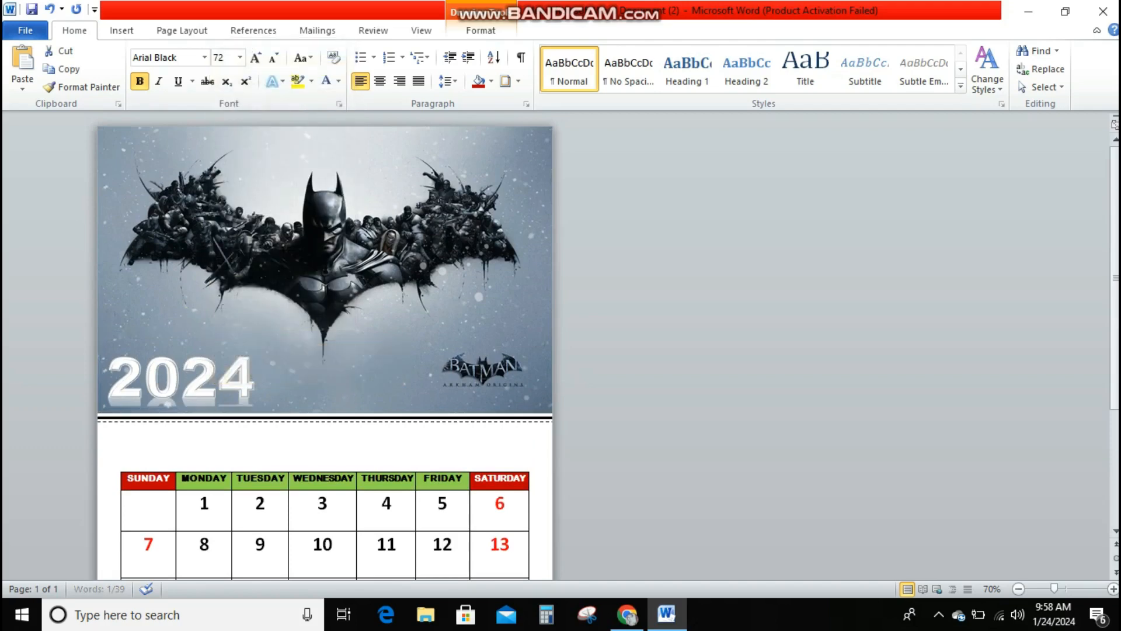
{"action": "right_click", "coordinate": [318, 164]}
{"action": "left_click", "coordinate": [353, 227]}
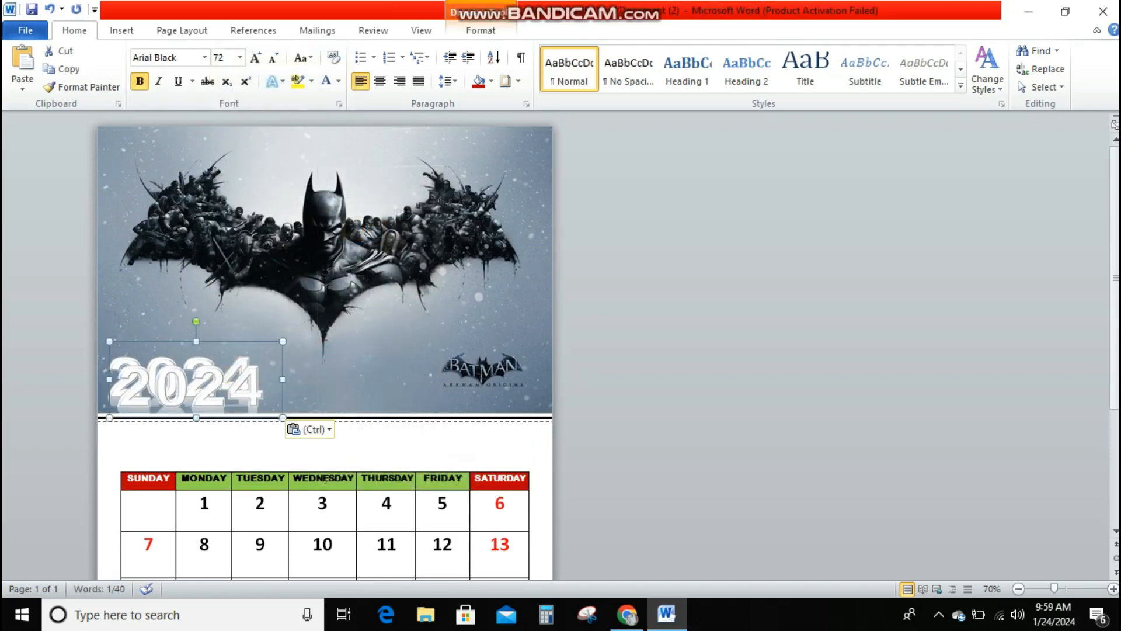
{"action": "left_click_drag", "start_coordinate": [196, 379], "coordinate": [271, 453]}
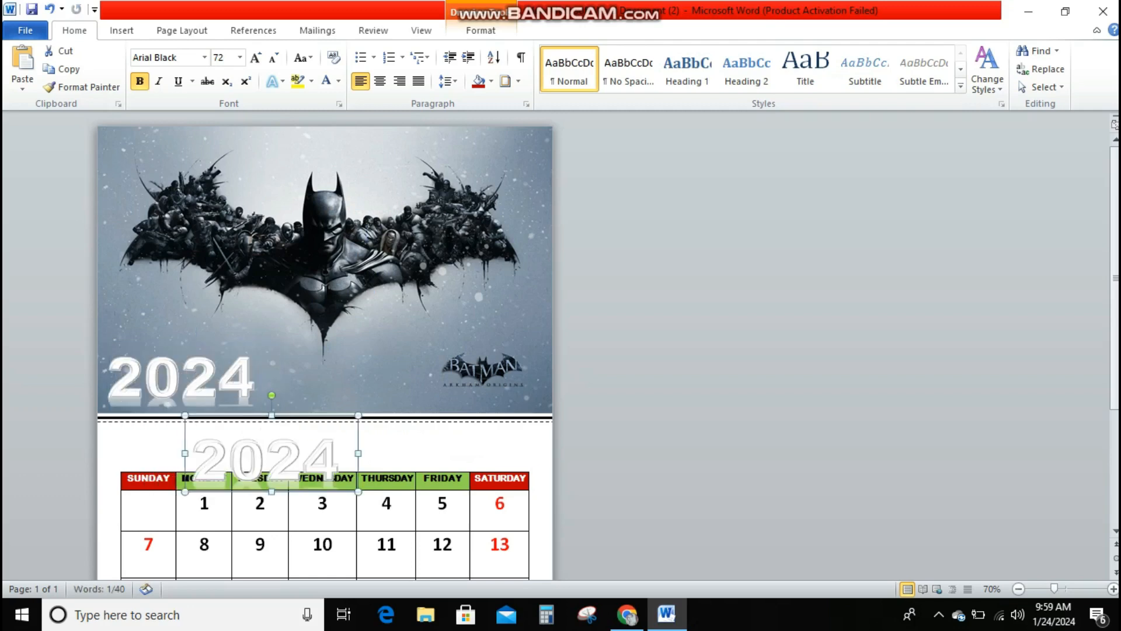
Replace the text in the copied 2024 text box with JANUARY.
{"action": "key", "text": "shift+Left"}
{"action": "key", "text": "shift+Left"}
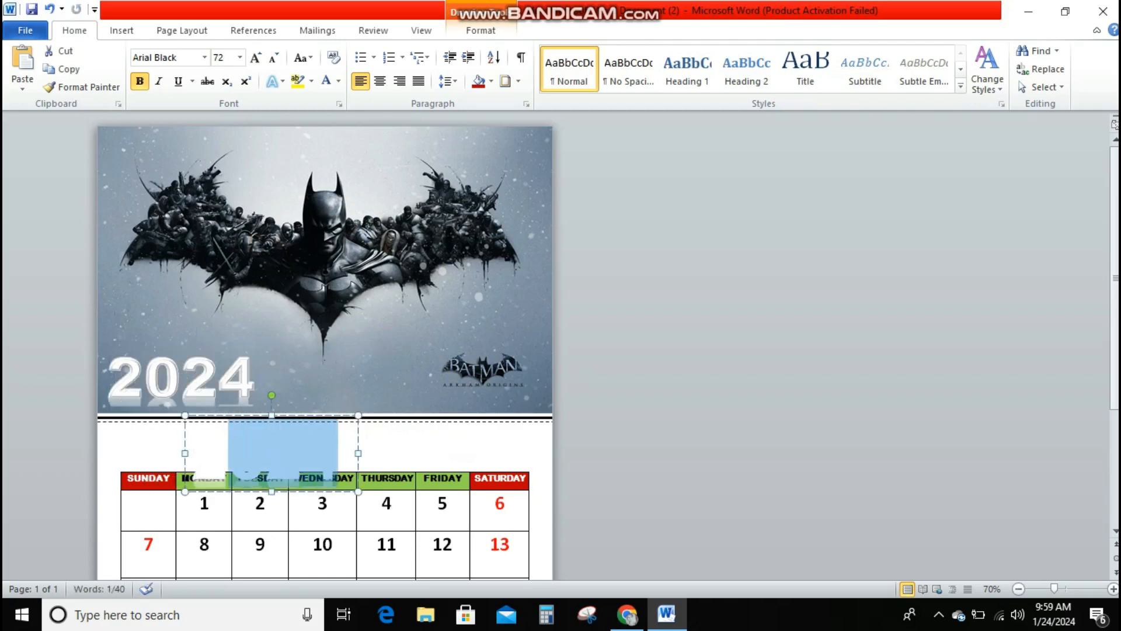
{"action": "key", "text": "Right"}
{"action": "key", "text": "shift+Left"}
{"action": "key", "text": "shift+Left"}
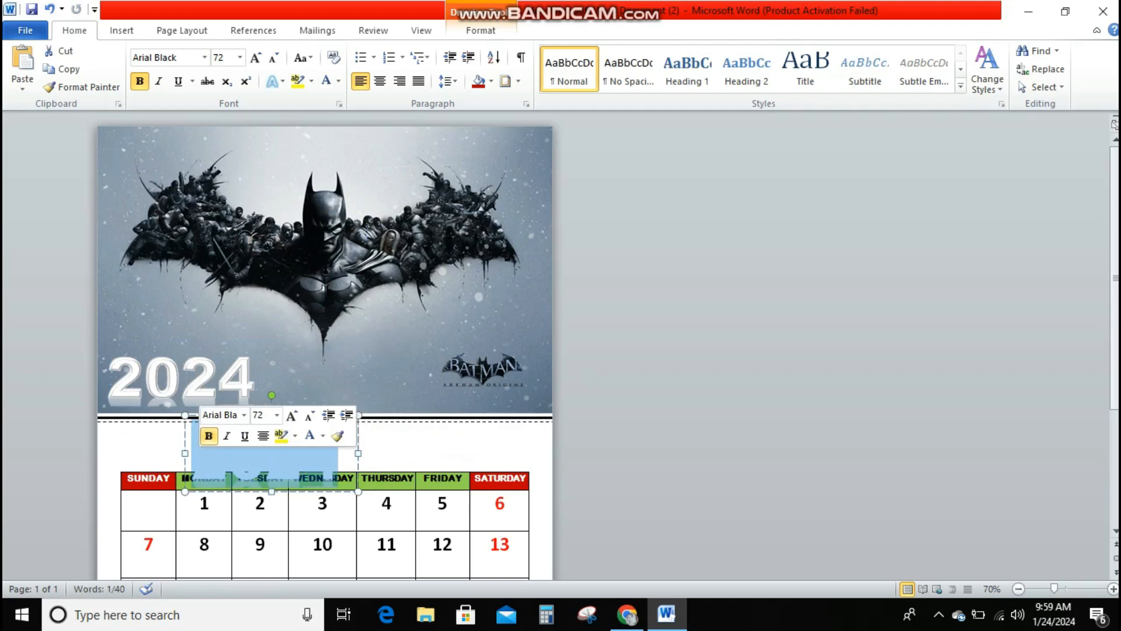
{"action": "key", "text": "Right"}
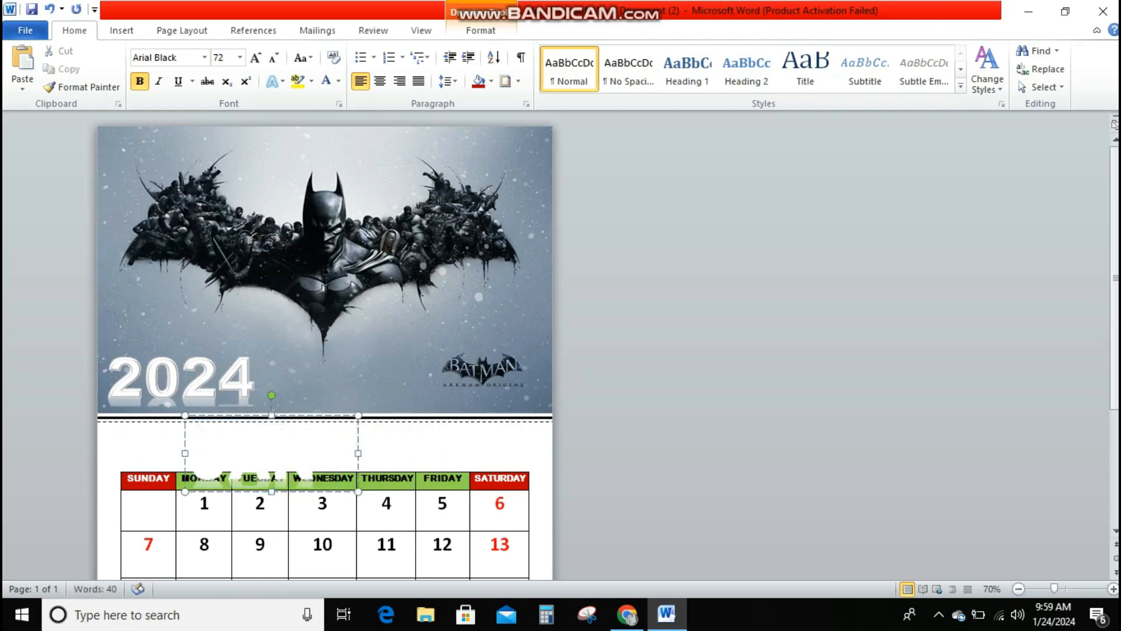
{"action": "scroll", "coordinate": [324, 306], "scroll_direction": "down", "scroll_amount": 5}
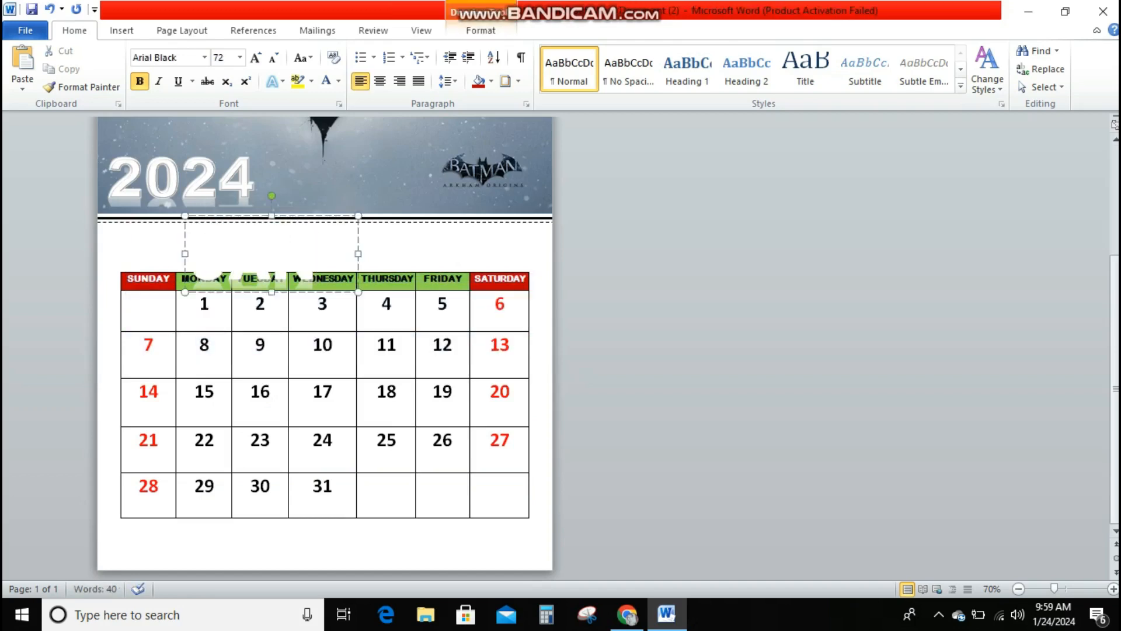
{"action": "left_click_drag", "start_coordinate": [316, 257], "coordinate": [192, 257]}
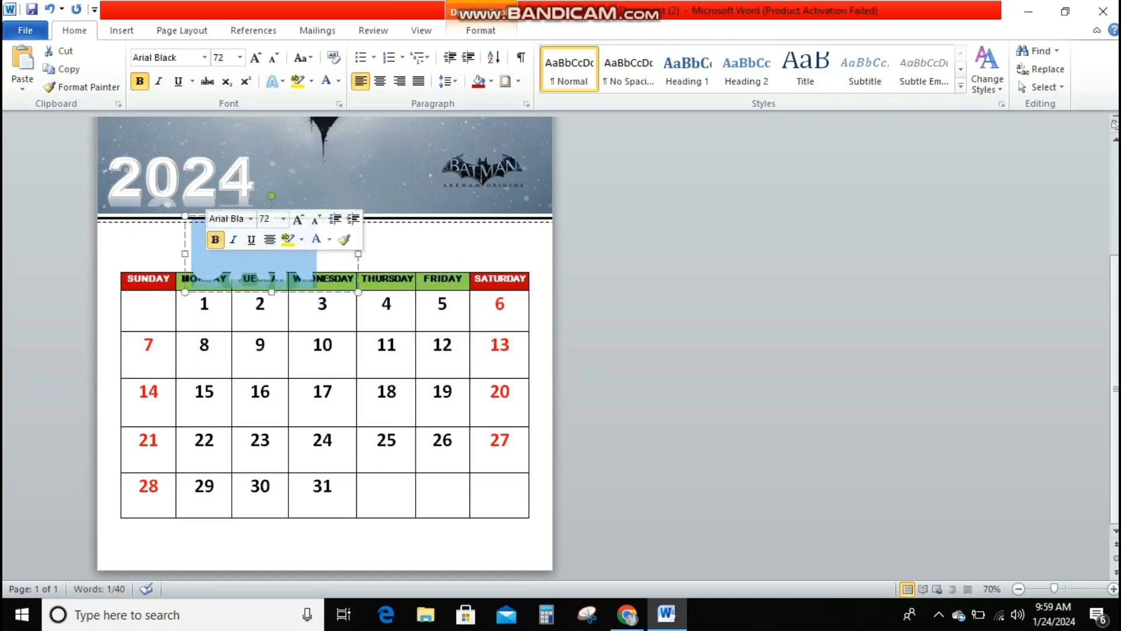
{"action": "type", "text": "JANUAR"}
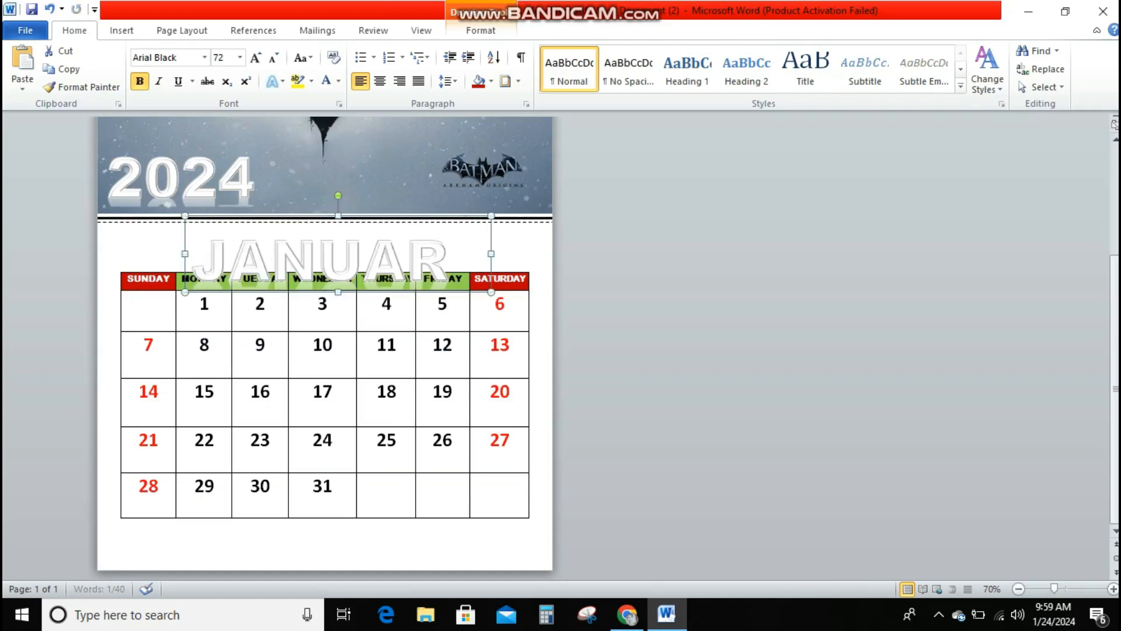
{"action": "type", "text": "Y"}
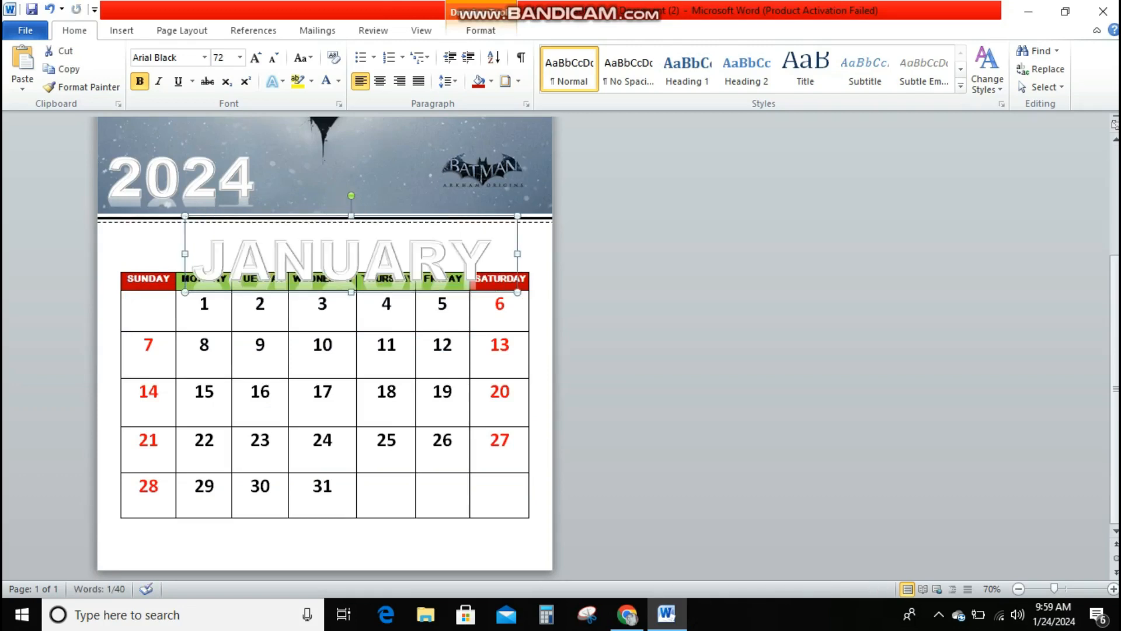
Colour the JANUARY text red and set its font size to 48.
{"action": "left_click_drag", "start_coordinate": [492, 257], "coordinate": [191, 257]}
{"action": "left_click", "coordinate": [339, 81]}
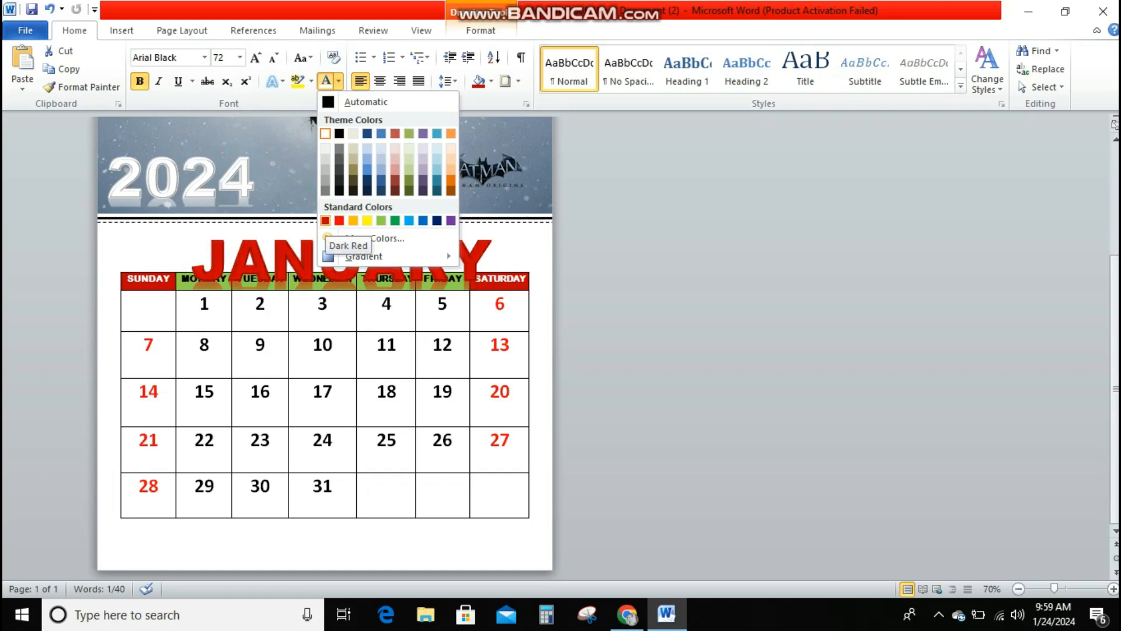
{"action": "left_click", "coordinate": [339, 220]}
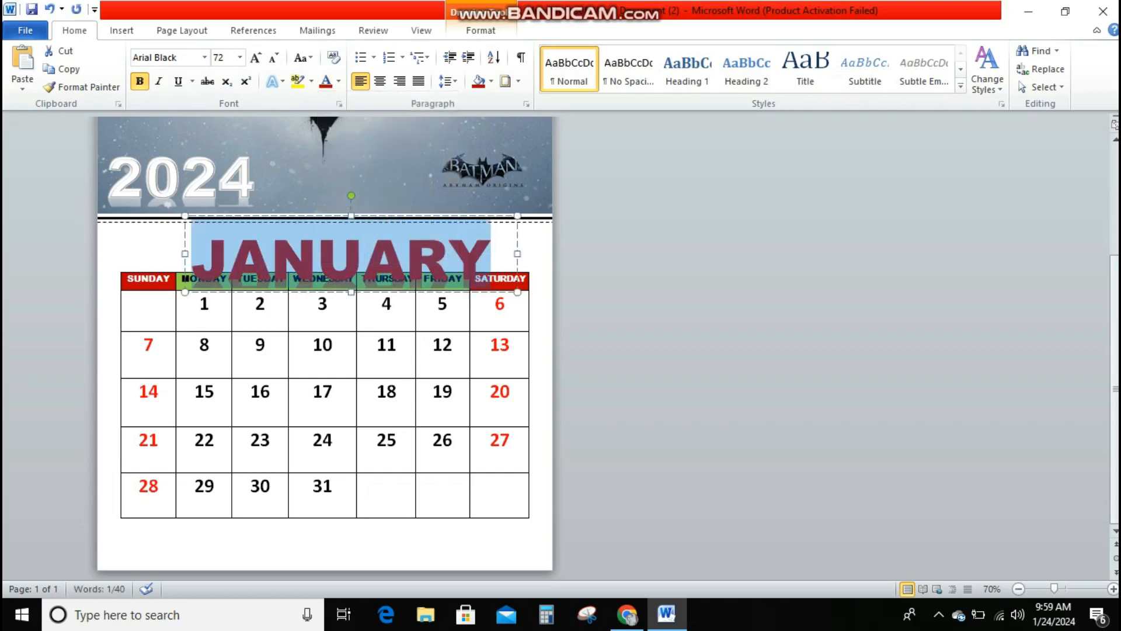
{"action": "left_click", "coordinate": [240, 56]}
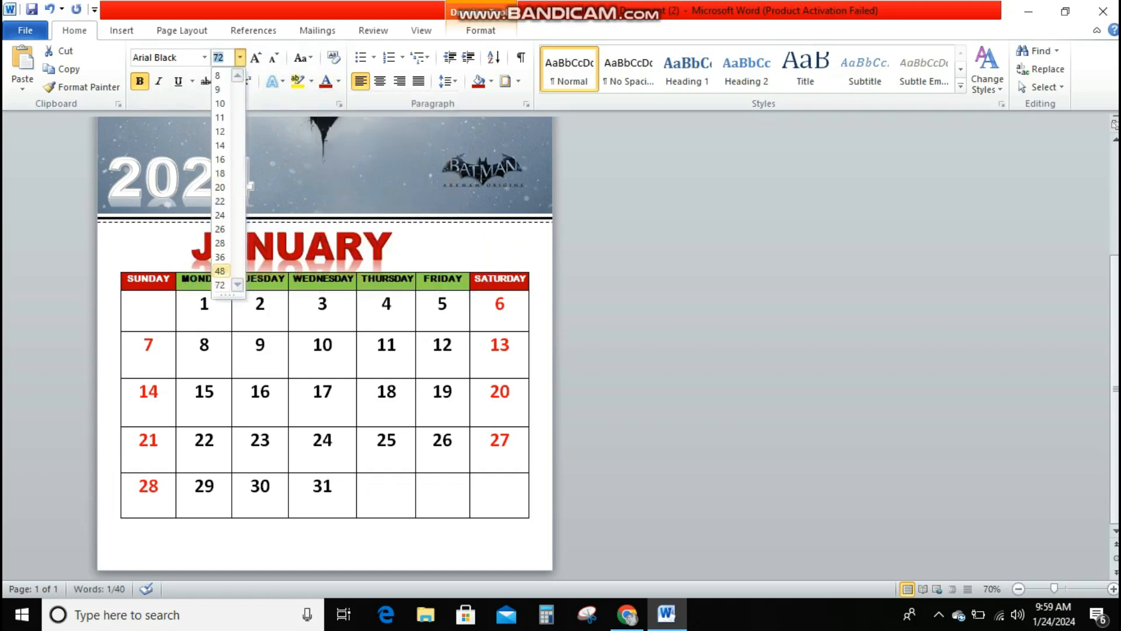
{"action": "left_click", "coordinate": [220, 270]}
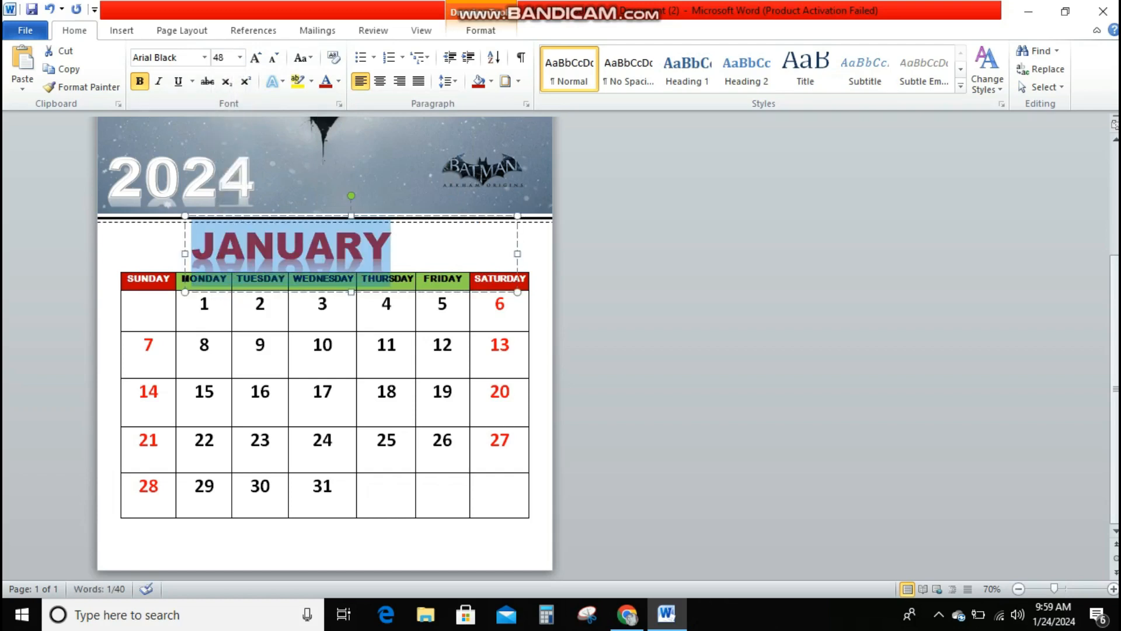
{"action": "left_click", "coordinate": [400, 250]}
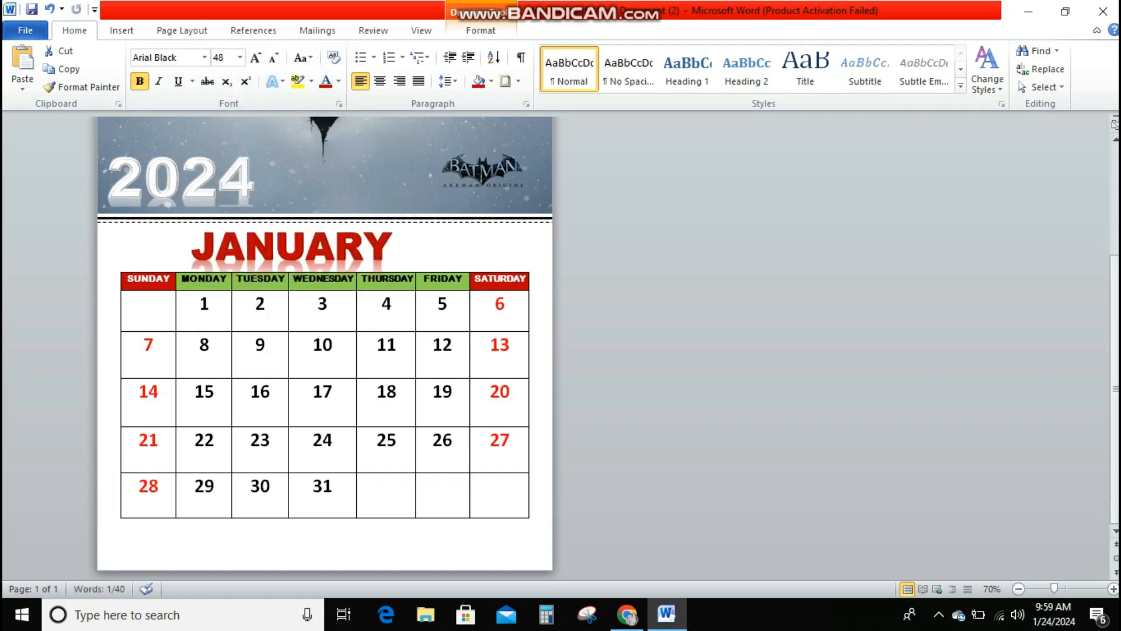
Move the JANUARY text box so the word ends flush with the table's right edge, just above the header row.
{"action": "left_click", "coordinate": [363, 250]}
{"action": "left_click_drag", "start_coordinate": [362, 216], "coordinate": [499, 219]}
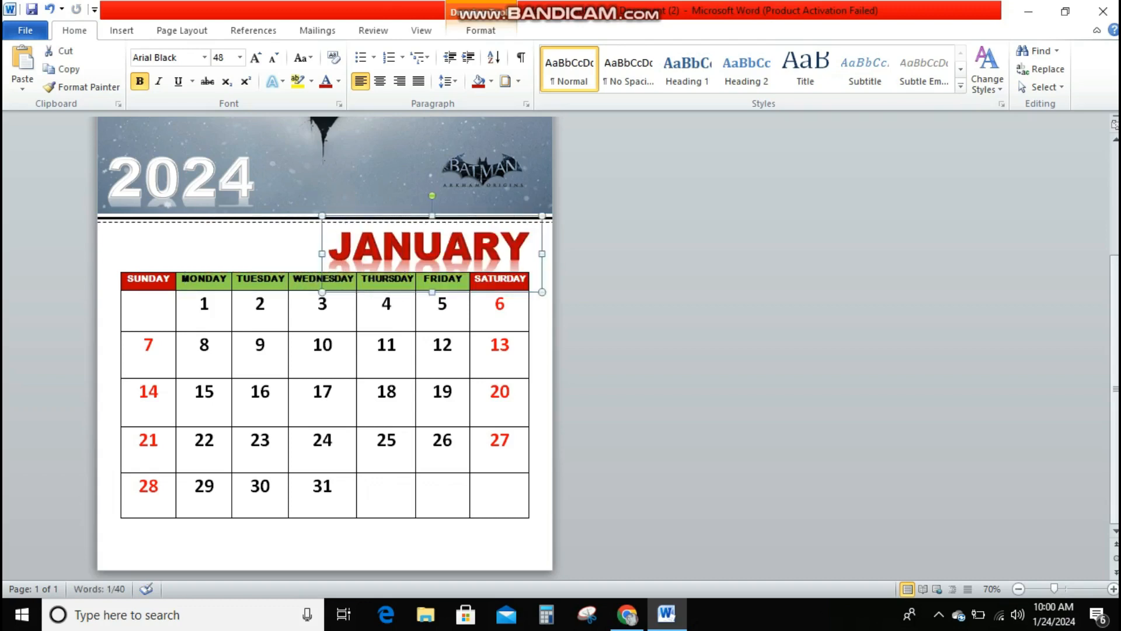
{"action": "left_click", "coordinate": [404, 272]}
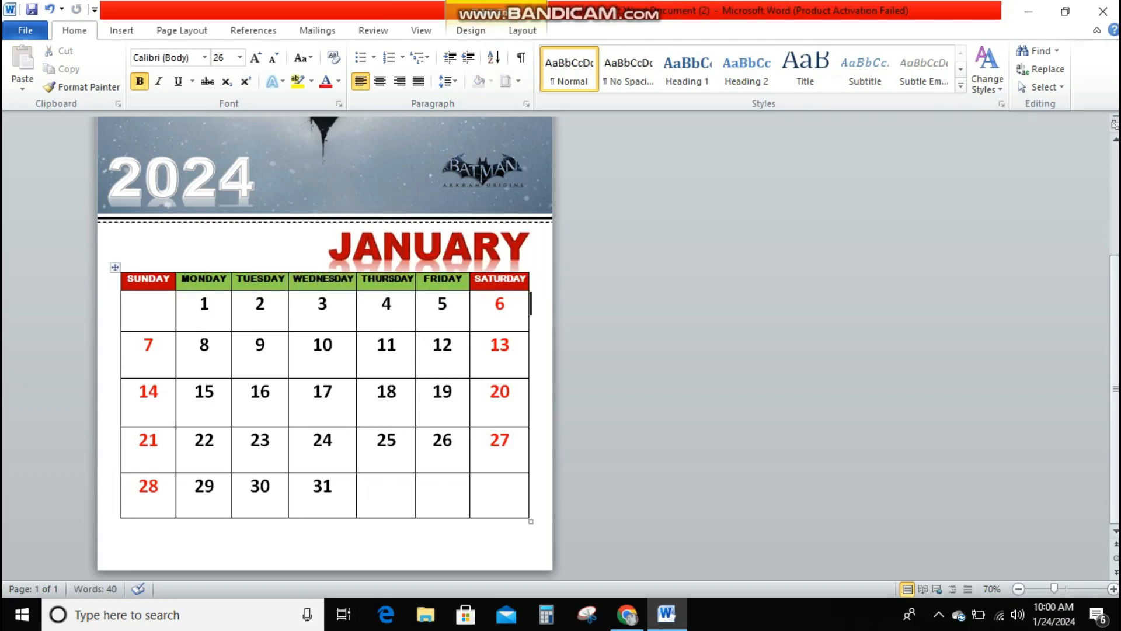
{"action": "left_click", "coordinate": [382, 246]}
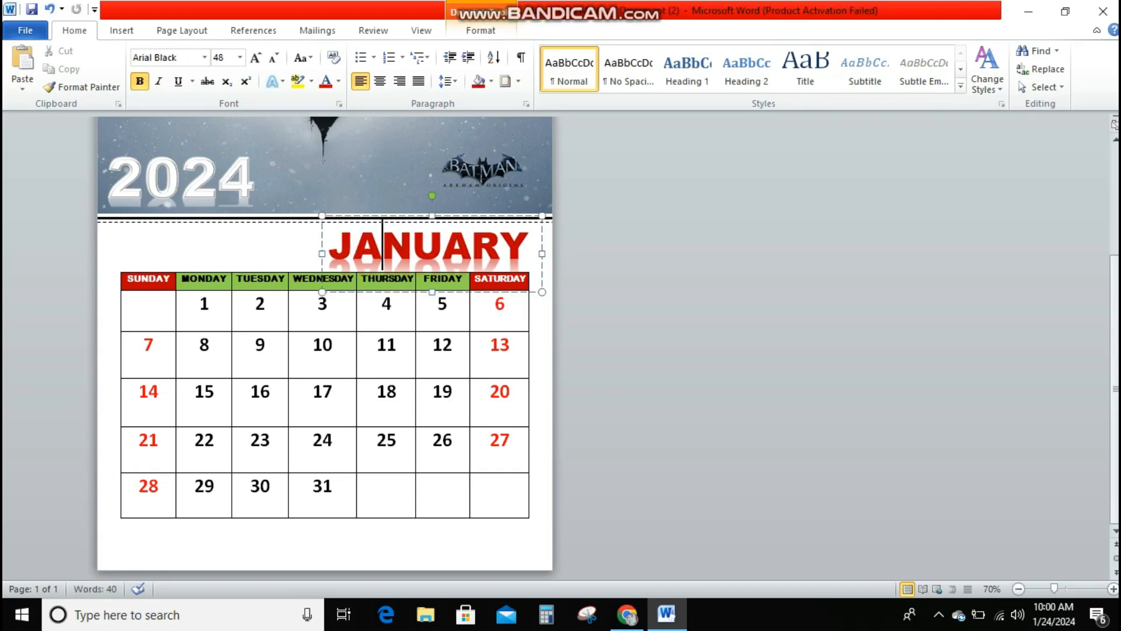
Duplicate the JANUARY text box above the table.
{"action": "scroll", "coordinate": [324, 350], "scroll_direction": "up", "scroll_amount": 5}
{"action": "scroll", "coordinate": [324, 350], "scroll_direction": "down", "scroll_amount": 5}
{"action": "double_click", "coordinate": [382, 245]}
{"action": "right_click", "coordinate": [324, 238]}
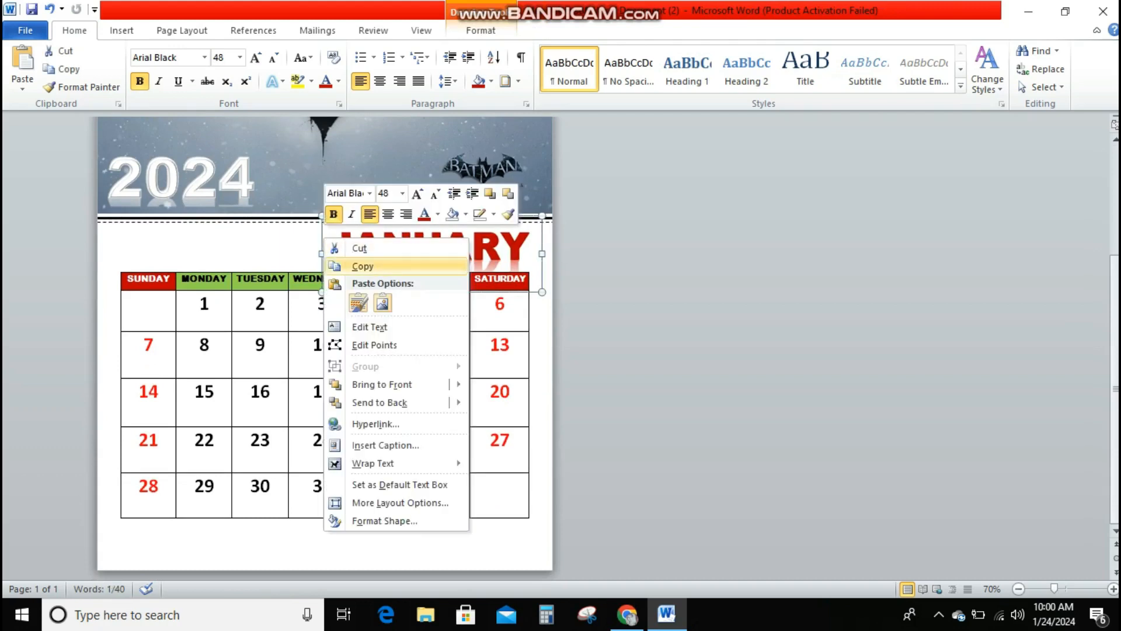
{"action": "left_click", "coordinate": [362, 266]}
{"action": "right_click", "coordinate": [233, 238]}
{"action": "left_click", "coordinate": [268, 313]}
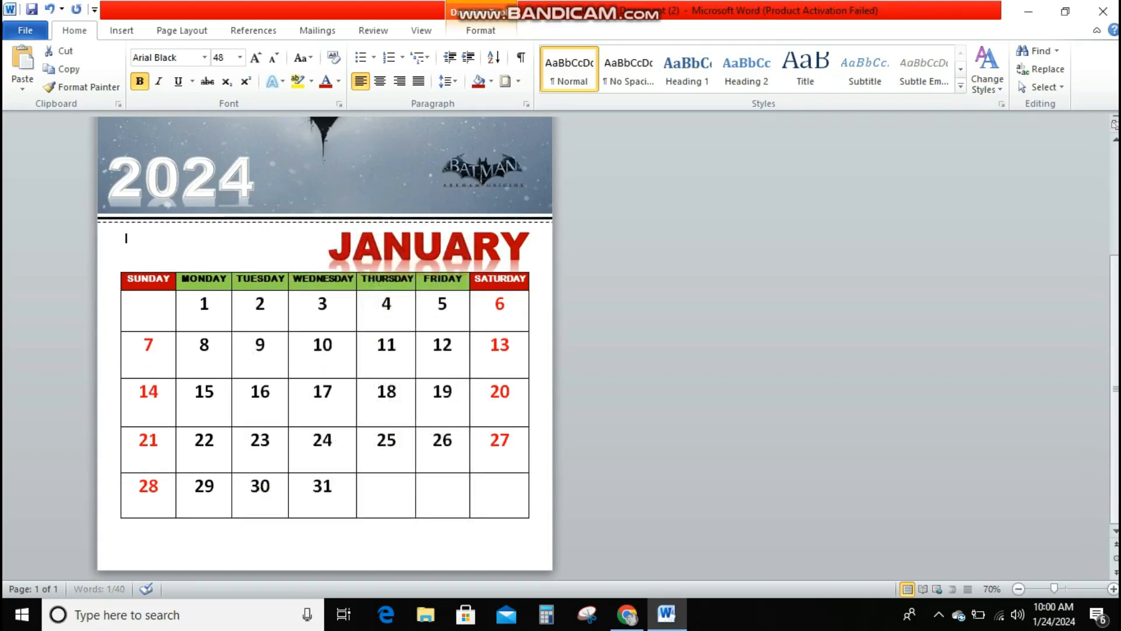
{"action": "key", "text": "ctrl+v"}
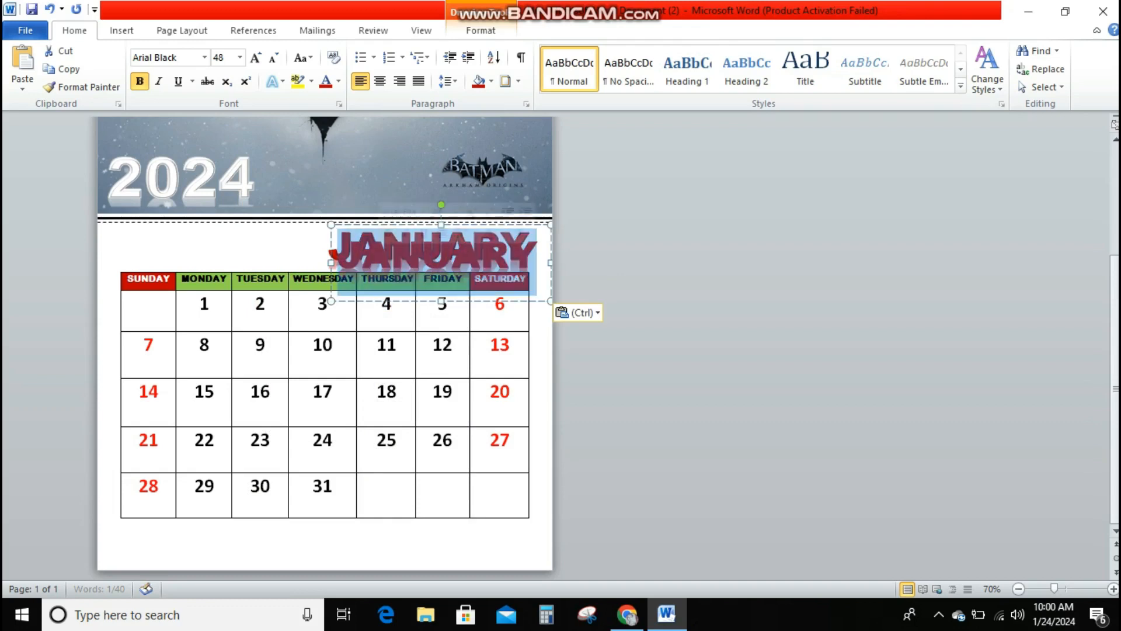
Replace the duplicate's text with the 2024 picture and move the box above the SUNDAY to TUESDAY columns.
{"action": "type", "text": "2"}
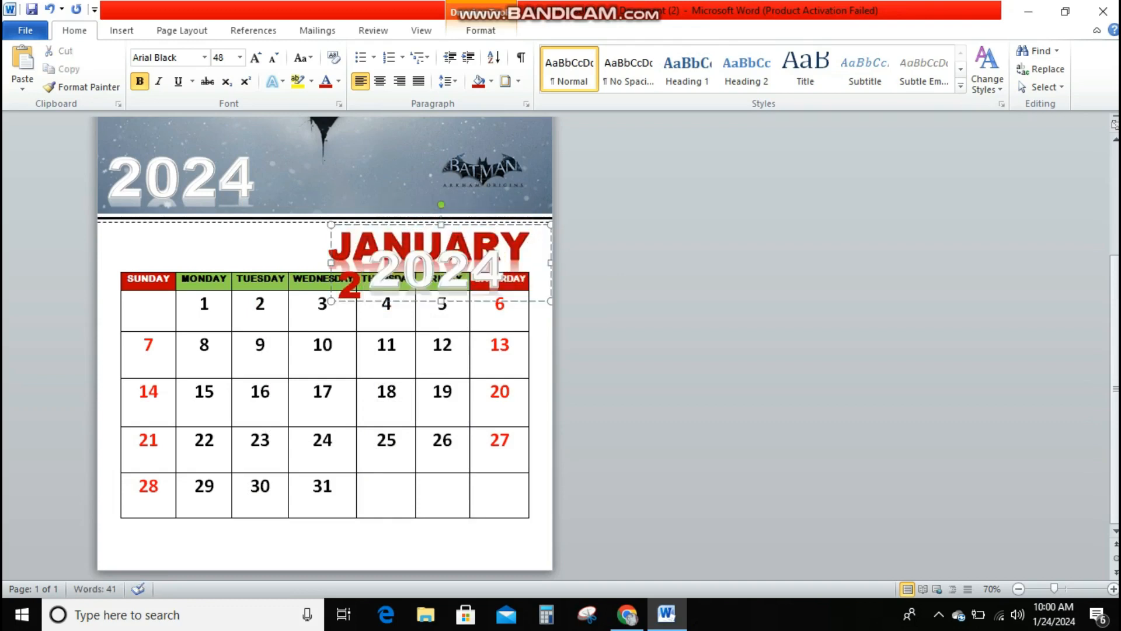
{"action": "key", "text": "BackSpace"}
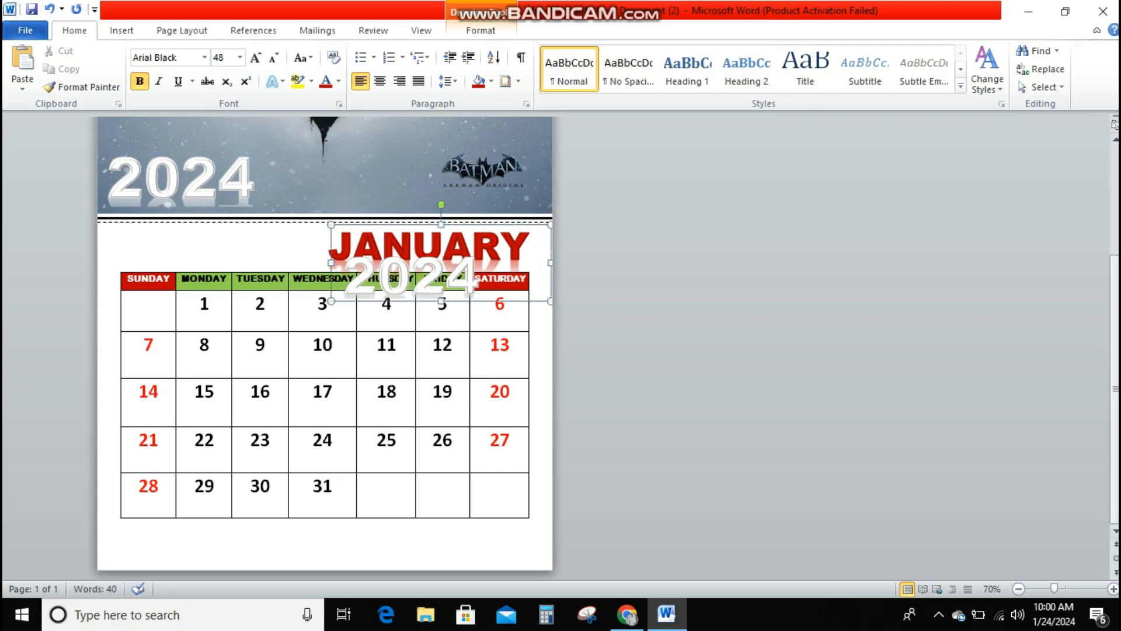
{"action": "left_click_drag", "start_coordinate": [331, 262], "coordinate": [93, 232]}
{"action": "left_click_drag", "start_coordinate": [170, 269], "coordinate": [176, 274]}
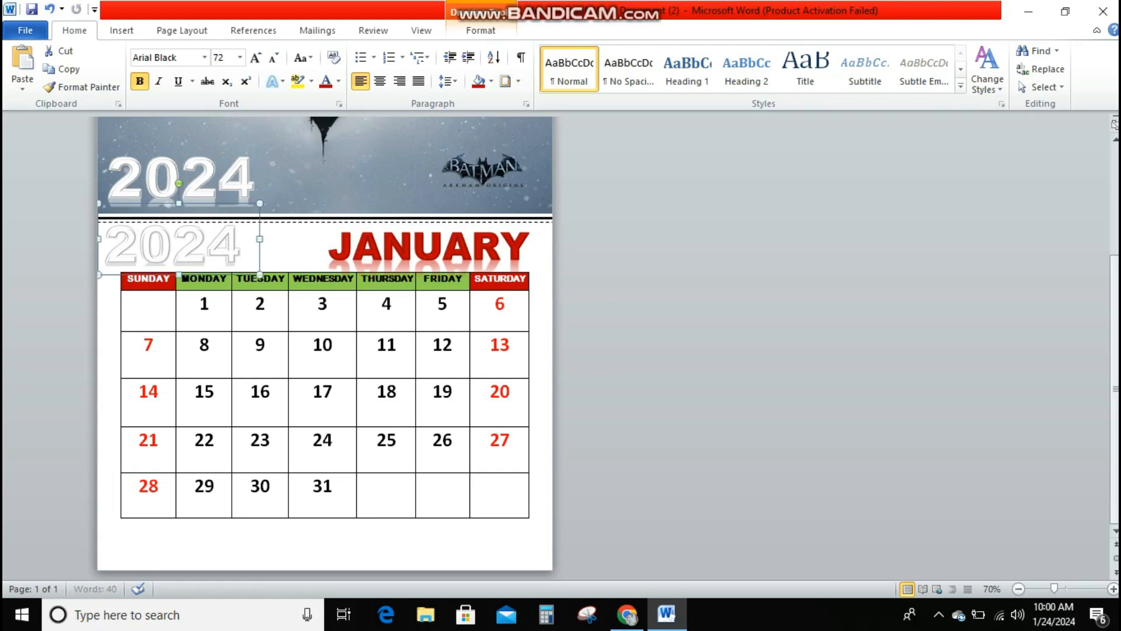
{"action": "left_click", "coordinate": [173, 245]}
{"action": "left_click_drag", "start_coordinate": [172, 245], "coordinate": [175, 246]}
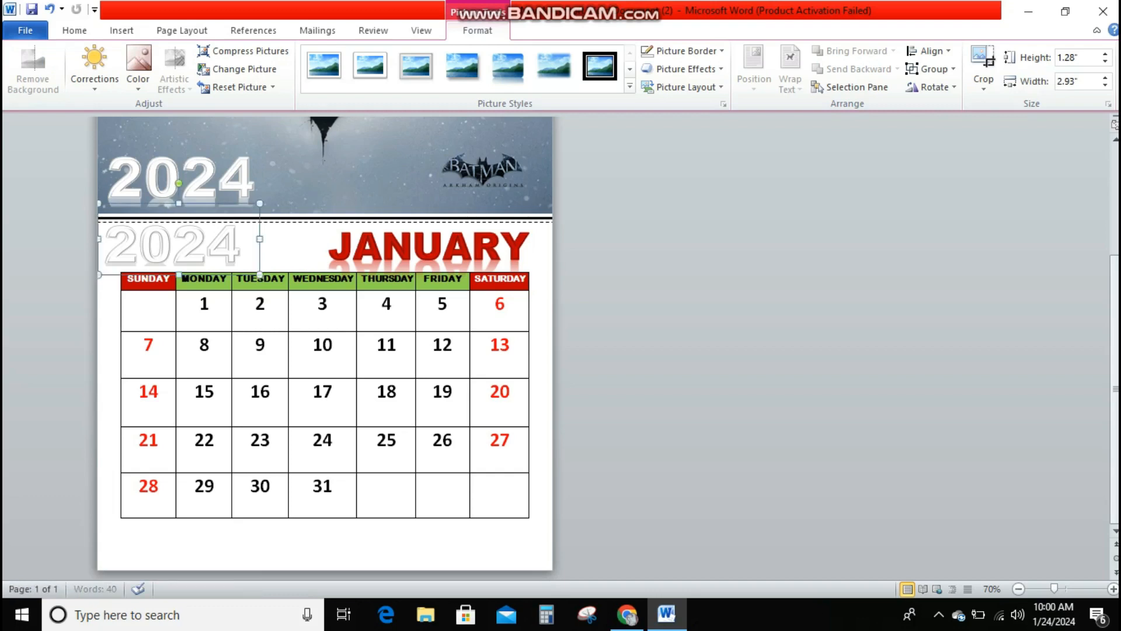
Cut the white 2024 picture out of the moved text box and enter 2024 as plain text instead.
{"action": "right_click", "coordinate": [198, 250]}
{"action": "left_click", "coordinate": [225, 257]}
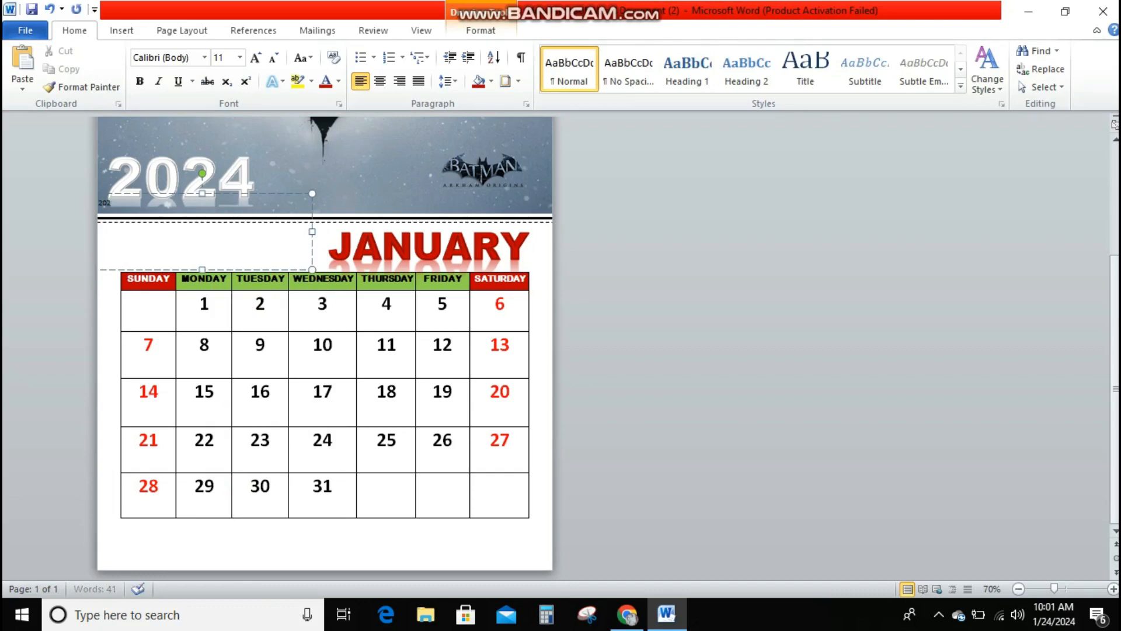
{"action": "type", "text": "4"}
Format the new 2024 text as 48 pt bold red and narrow its text box to end above the MONDAY column.
{"action": "left_click_drag", "start_coordinate": [118, 203], "coordinate": [98, 204]}
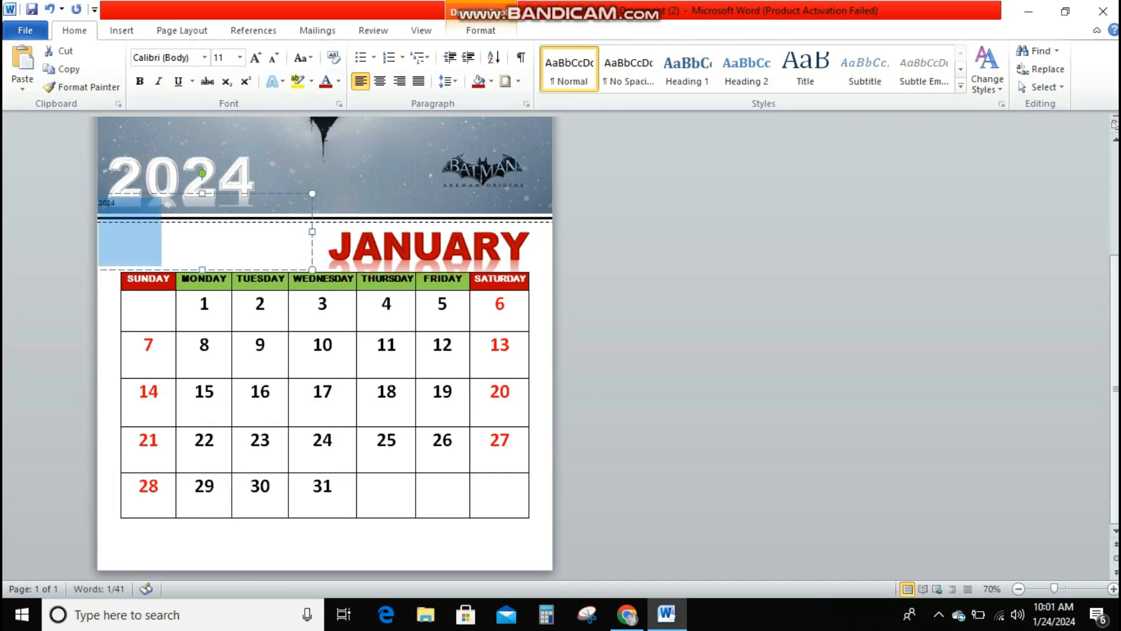
{"action": "left_click", "coordinate": [240, 58]}
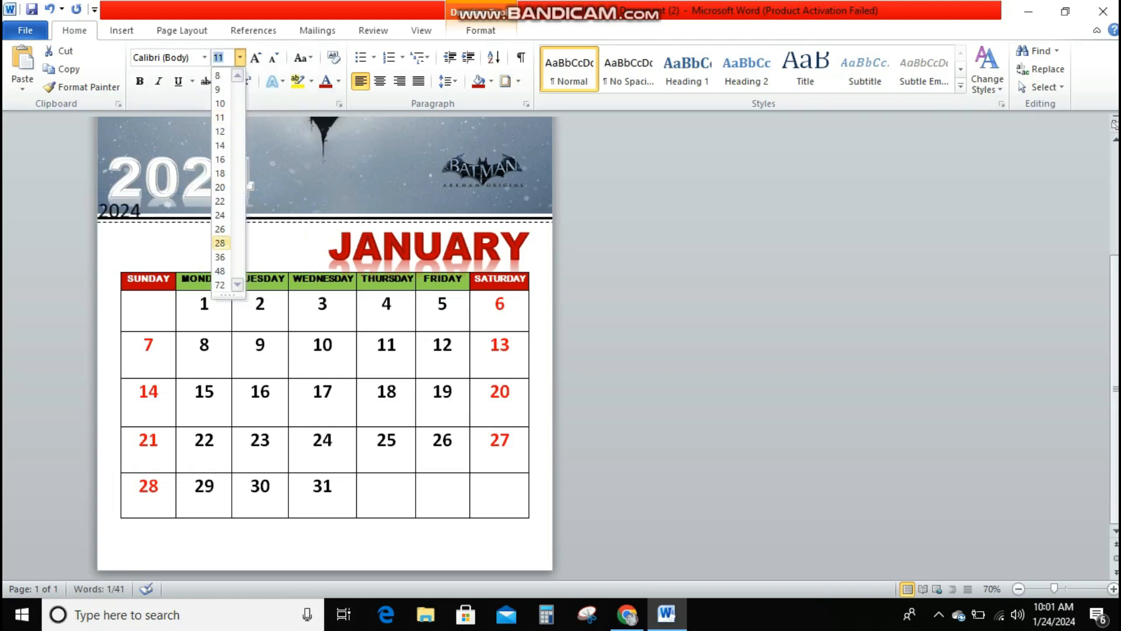
{"action": "left_click", "coordinate": [220, 271]}
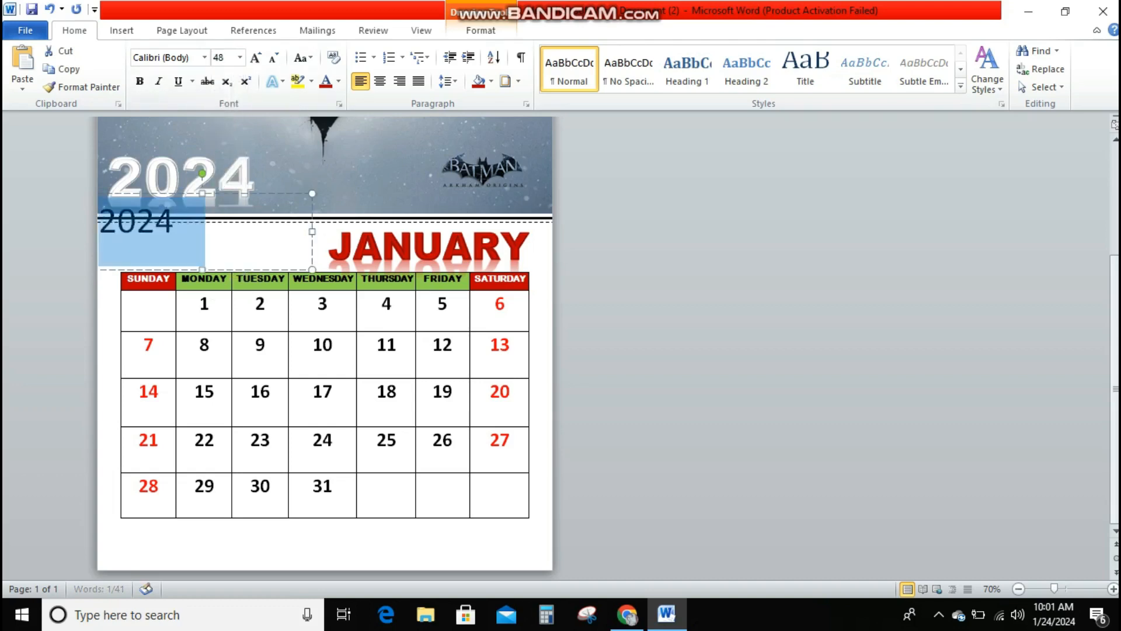
{"action": "key", "text": "ctrl+b"}
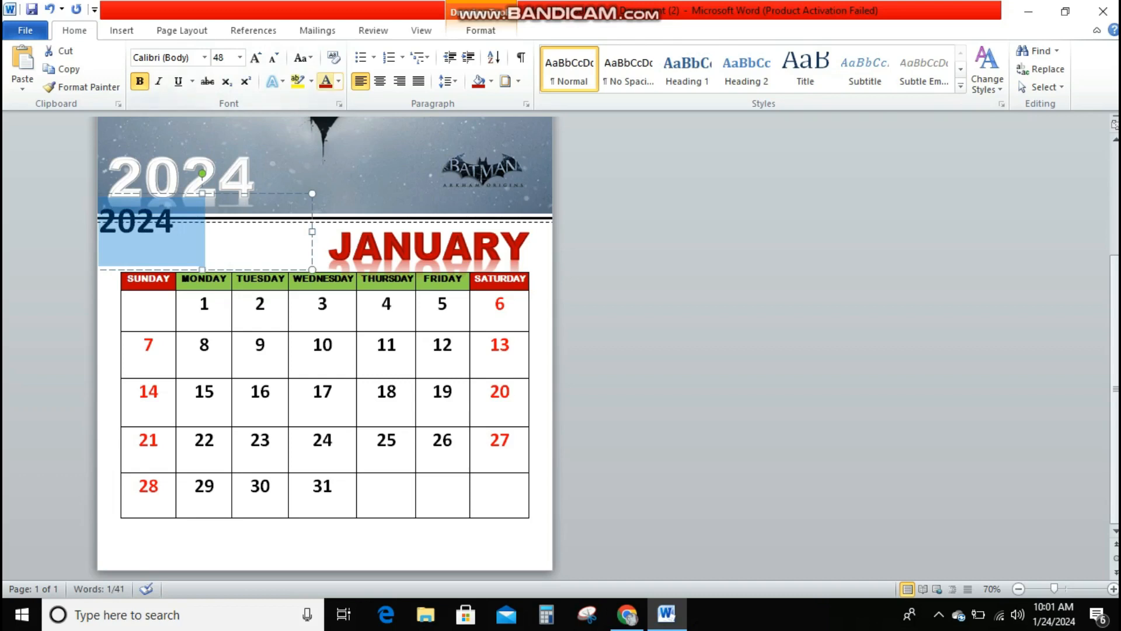
{"action": "left_click", "coordinate": [339, 81]}
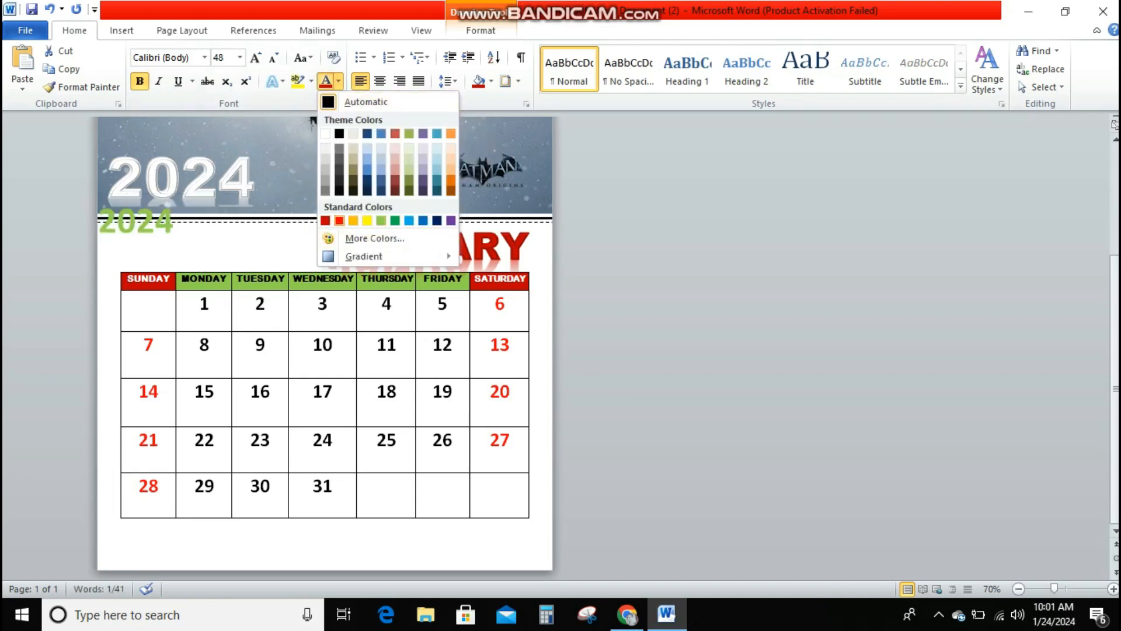
{"action": "left_click", "coordinate": [338, 221]}
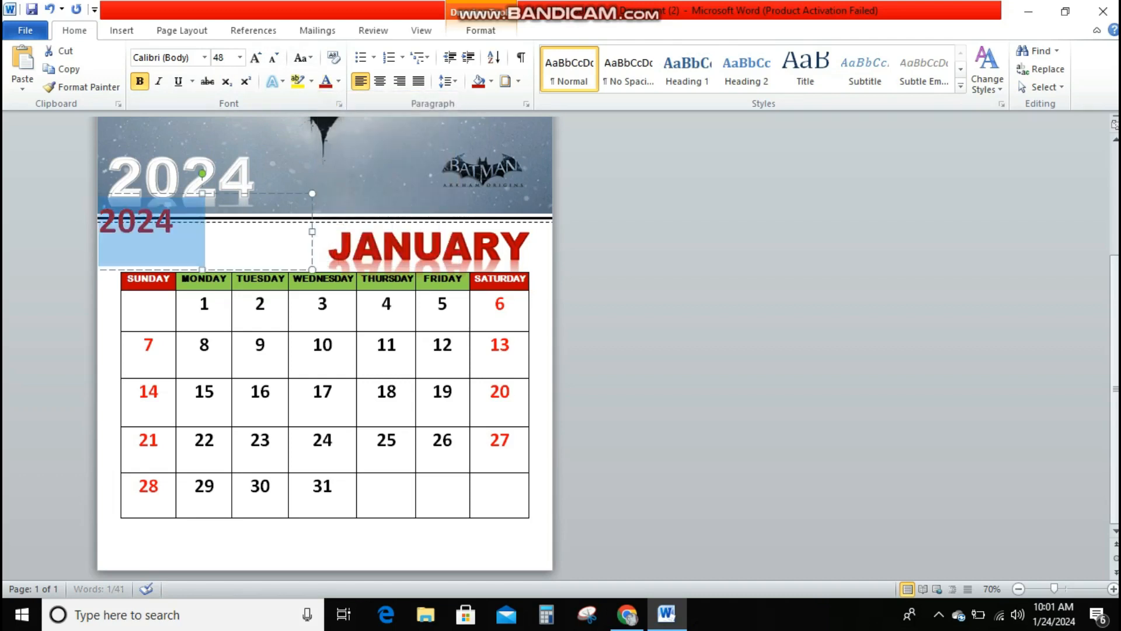
{"action": "left_click_drag", "start_coordinate": [312, 231], "coordinate": [196, 231]}
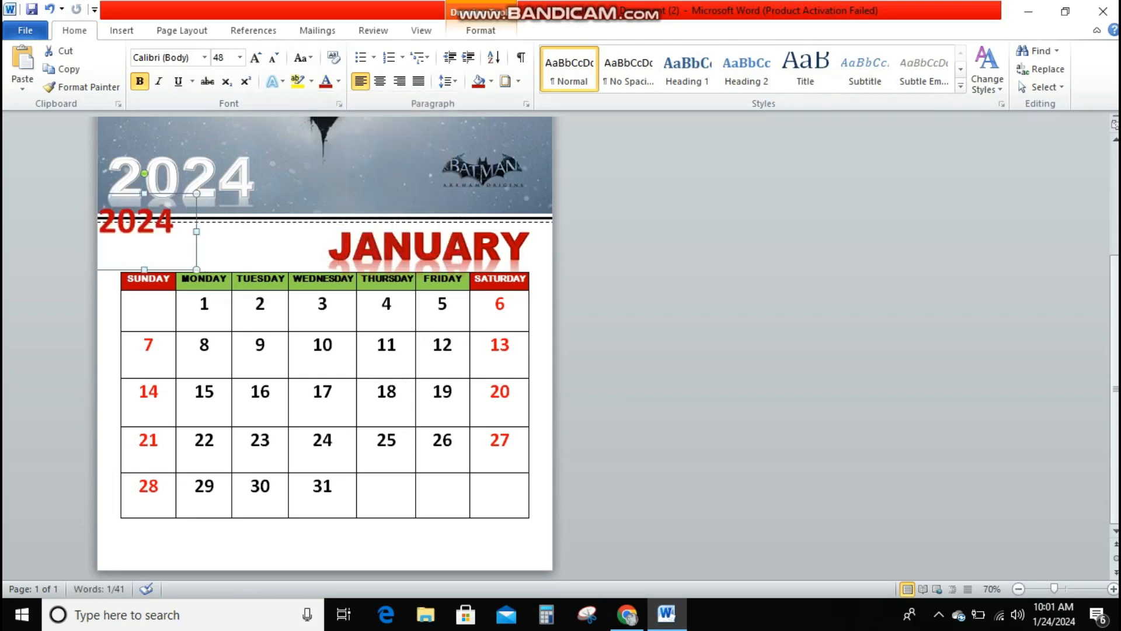
Shorten the red 2024 text box and move it into the gap above the SUNDAY and MONDAY headers.
{"action": "left_click_drag", "start_coordinate": [196, 269], "coordinate": [196, 246]}
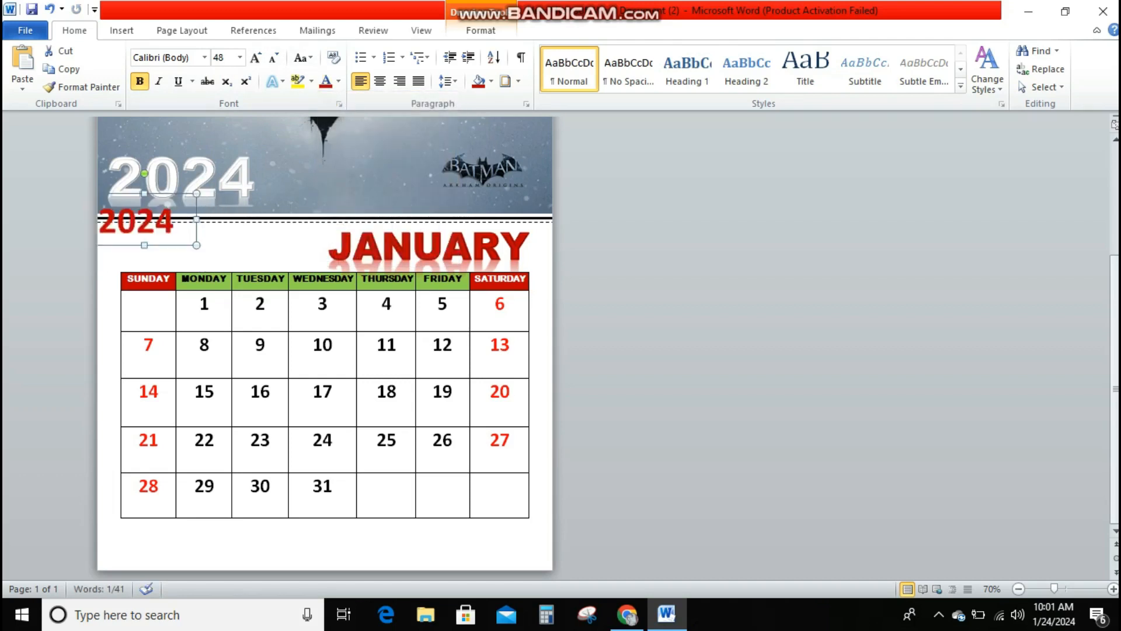
{"action": "left_click", "coordinate": [234, 250]}
{"action": "left_click", "coordinate": [156, 224]}
{"action": "left_click_drag", "start_coordinate": [172, 245], "coordinate": [200, 268]}
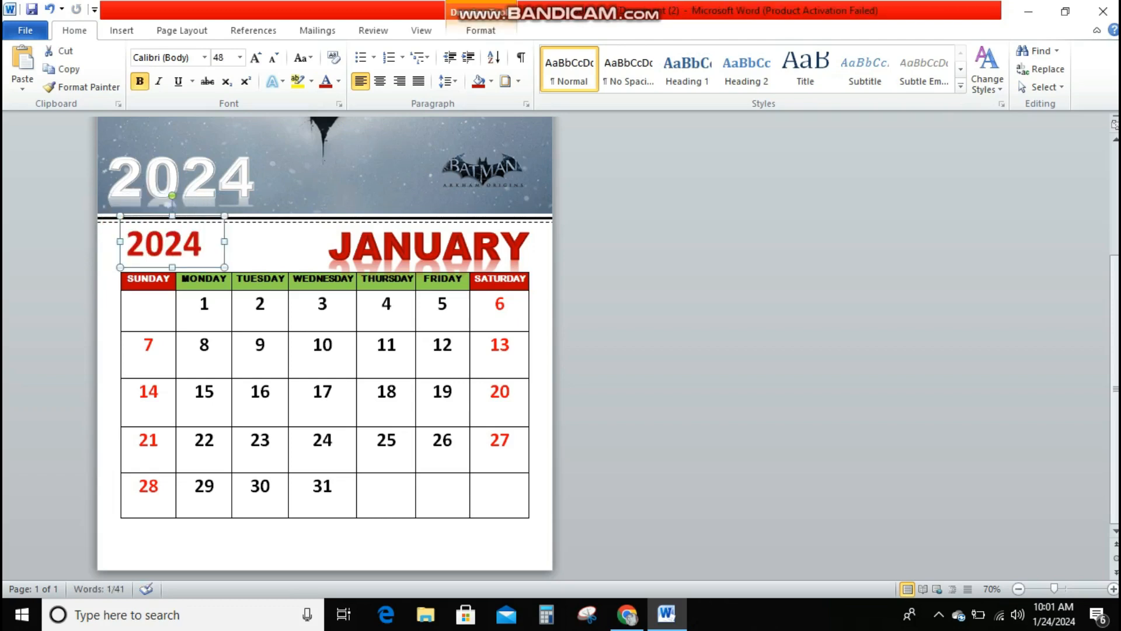
Nudge the red 2024 text box left and down so its text lines up with the table's left edge, just above the header row.
{"action": "key", "text": "Left"}
{"action": "key", "text": "Left"}
{"action": "key", "text": "Left"}
{"action": "key", "text": "Left"}
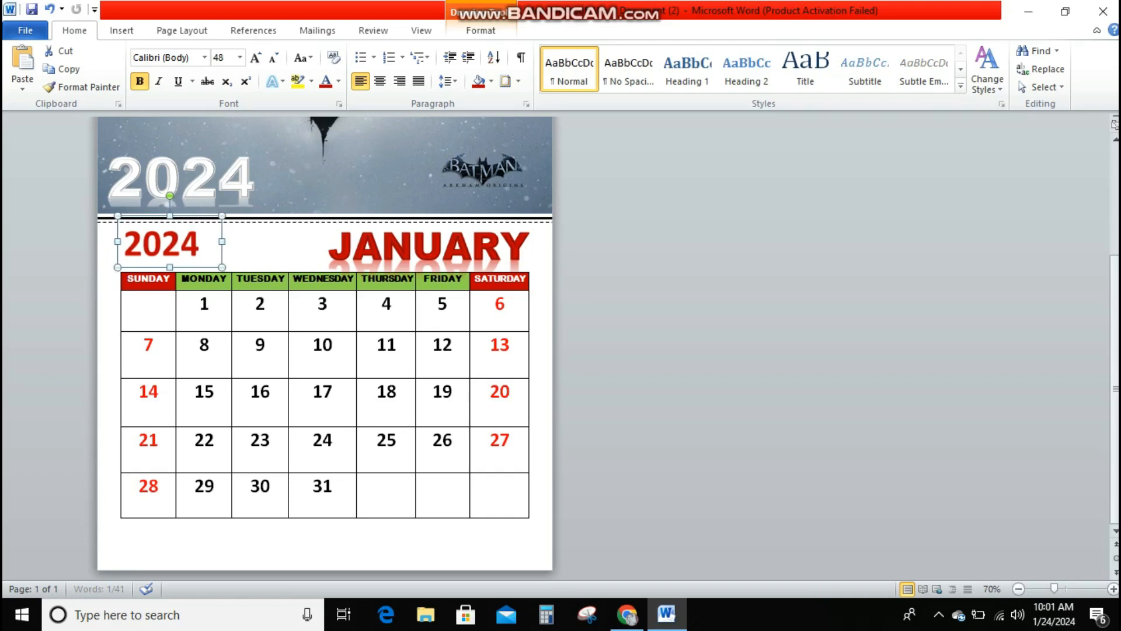
{"action": "key", "text": "Down"}
{"action": "key", "text": "Down"}
{"action": "key", "text": "Down"}
{"action": "key", "text": "Down"}
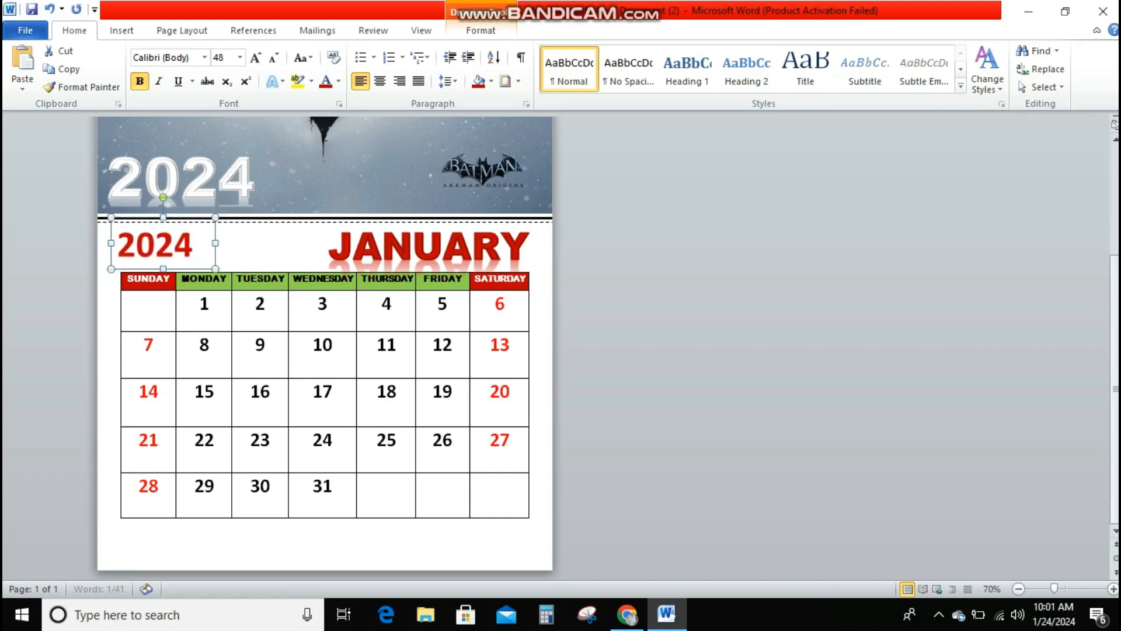
{"action": "key", "text": "Down"}
{"action": "key", "text": "Down"}
{"action": "key", "text": "Down"}
{"action": "key", "text": "Down"}
{"action": "key", "text": "Down"}
{"action": "key", "text": "Down"}
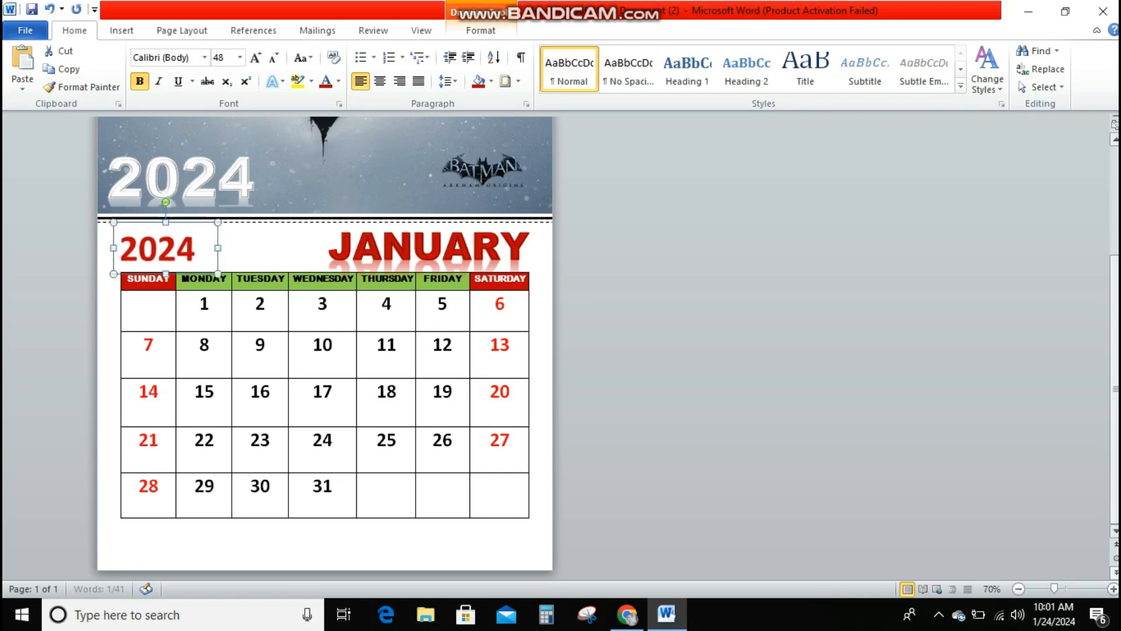
{"action": "key", "text": "Down"}
{"action": "key", "text": "Down"}
{"action": "key", "text": "Down"}
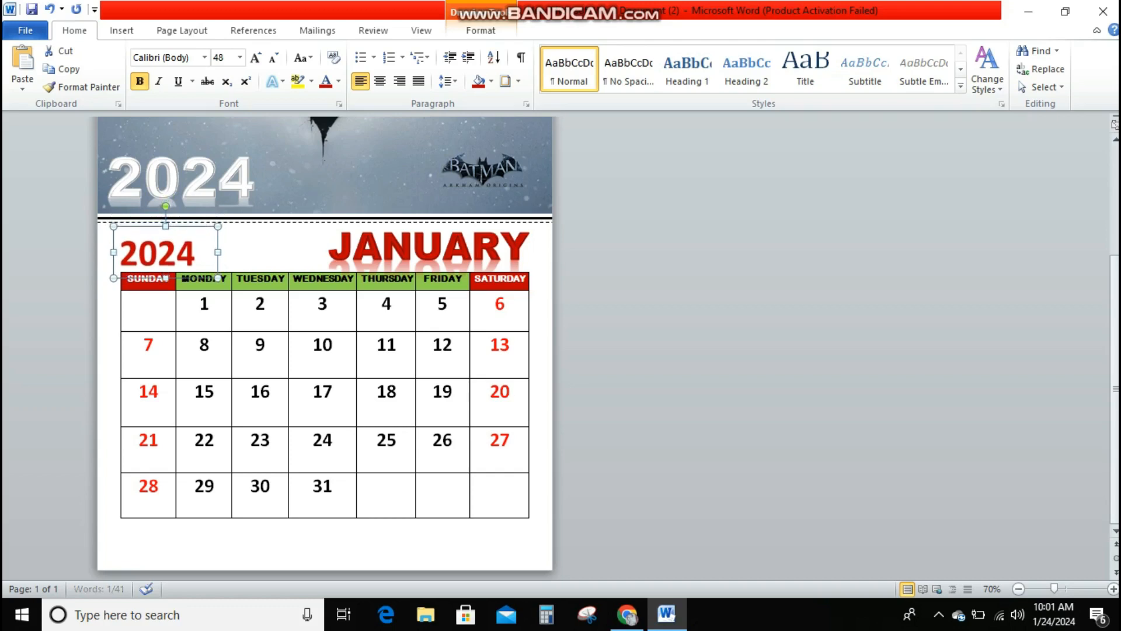
Underline the red 2024 text above the table.
{"action": "scroll", "coordinate": [325, 344], "scroll_direction": "up", "scroll_amount": 2}
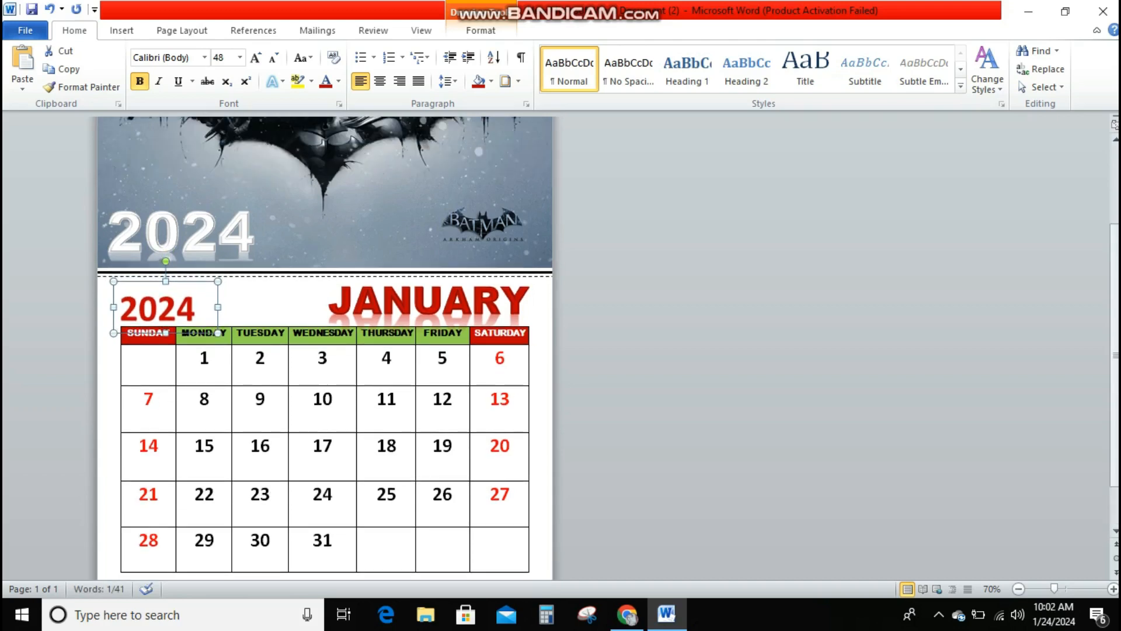
{"action": "left_click", "coordinate": [176, 308]}
{"action": "left_click_drag", "start_coordinate": [198, 308], "coordinate": [121, 308]}
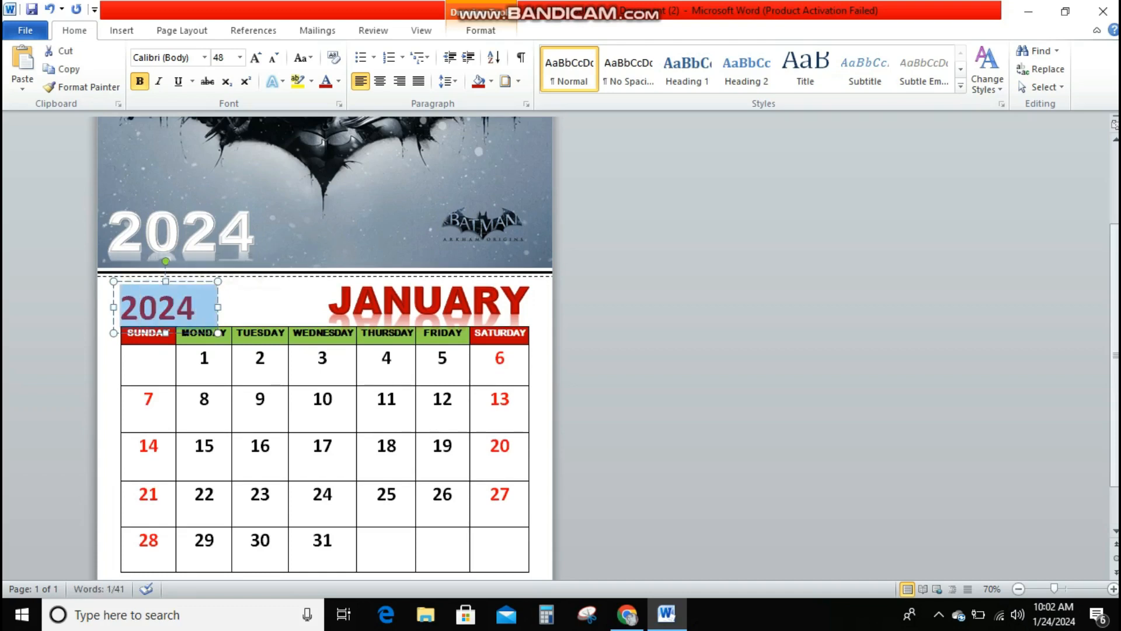
{"action": "key", "text": "ctrl+u"}
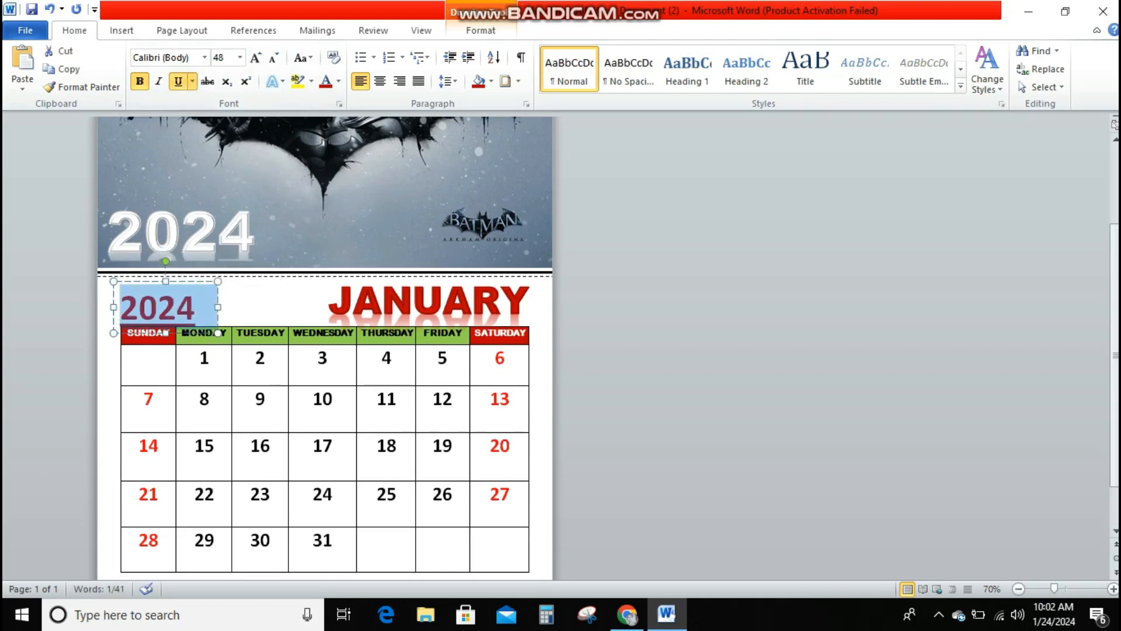
{"action": "left_click", "coordinate": [267, 305]}
Nudge the red 2024 text box up until its underline clears the SUNDAY header.
{"action": "left_click", "coordinate": [160, 308]}
{"action": "key", "text": "Escape"}
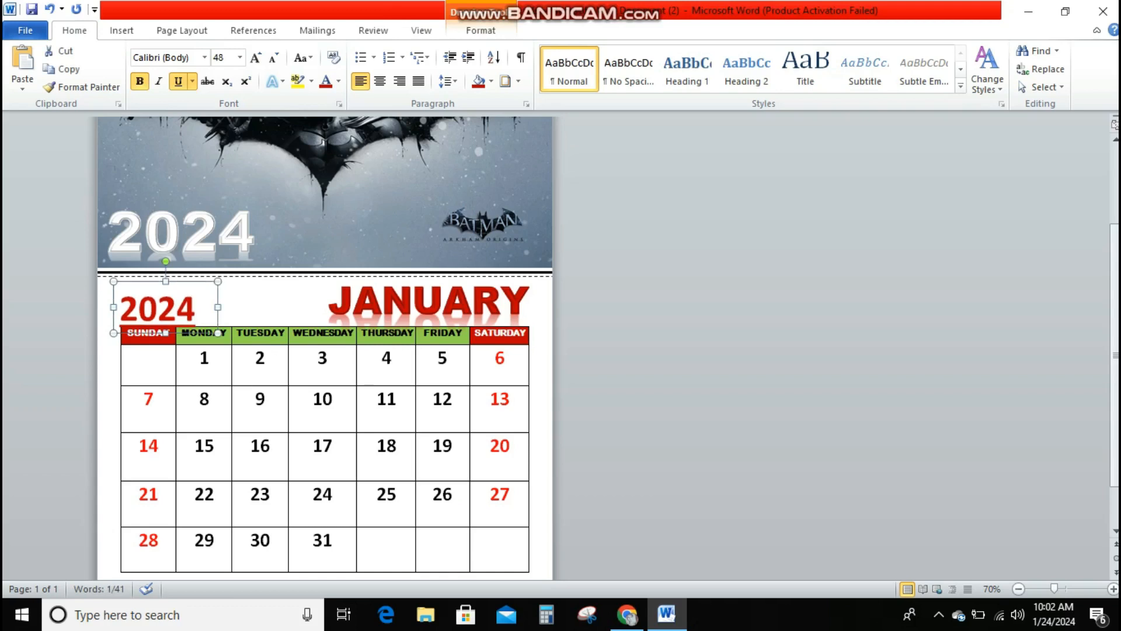
{"action": "key", "text": "Up"}
{"action": "key", "text": "Up"}
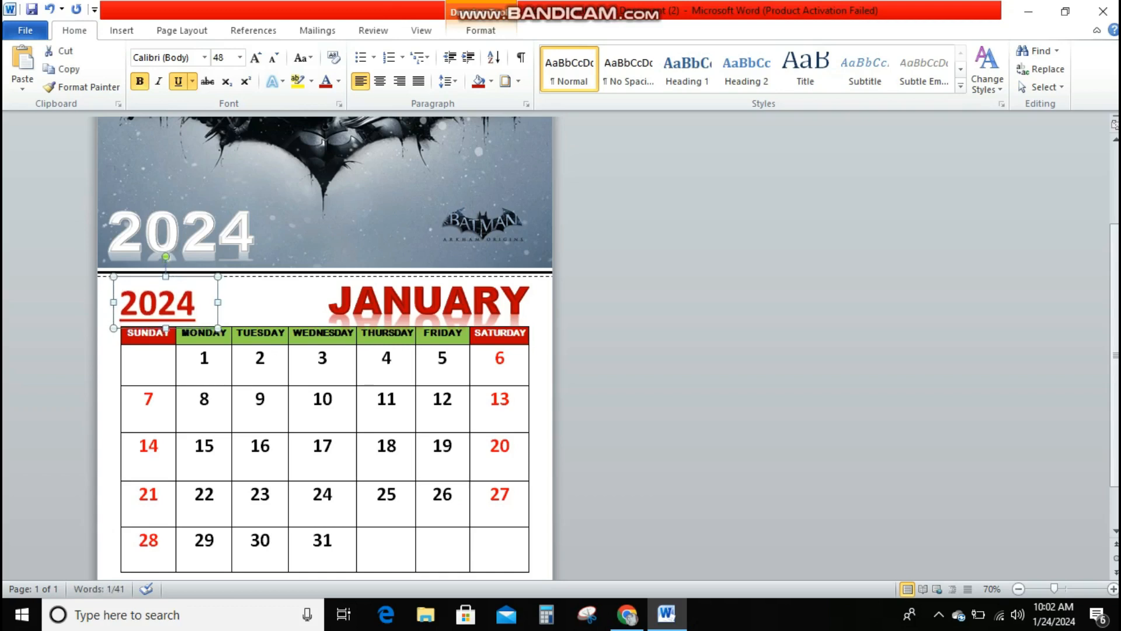
{"action": "left_click", "coordinate": [531, 398]}
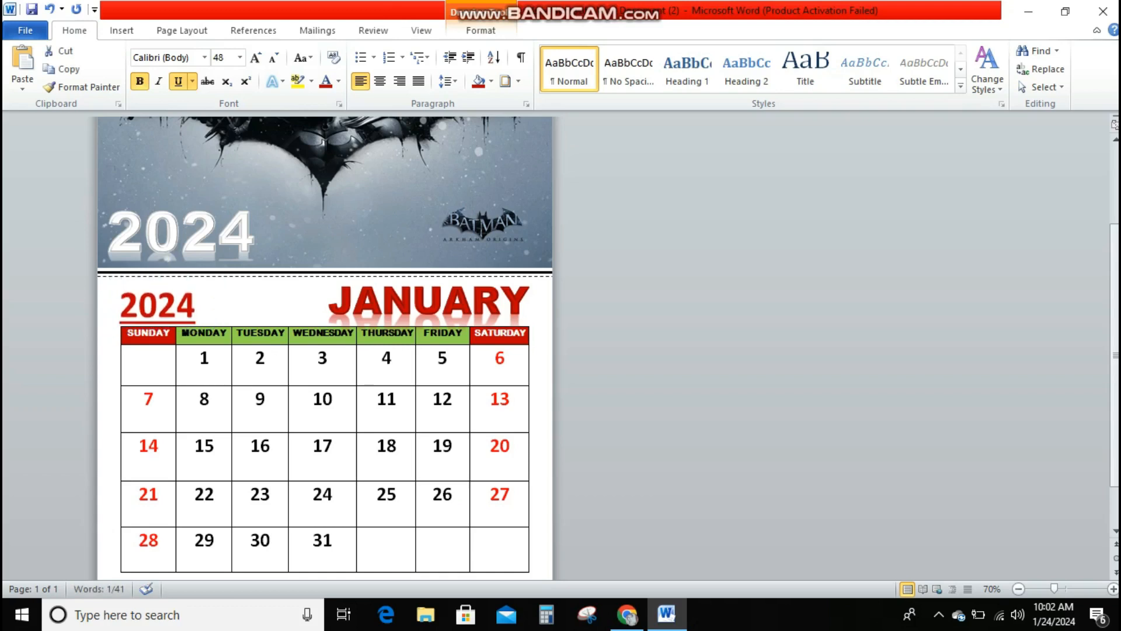
Copy the thick black line below the Batman picture and paste a duplicate of it.
{"action": "scroll", "coordinate": [325, 351], "scroll_direction": "down", "scroll_amount": 1}
{"action": "scroll", "coordinate": [324, 351], "scroll_direction": "up", "scroll_amount": 3}
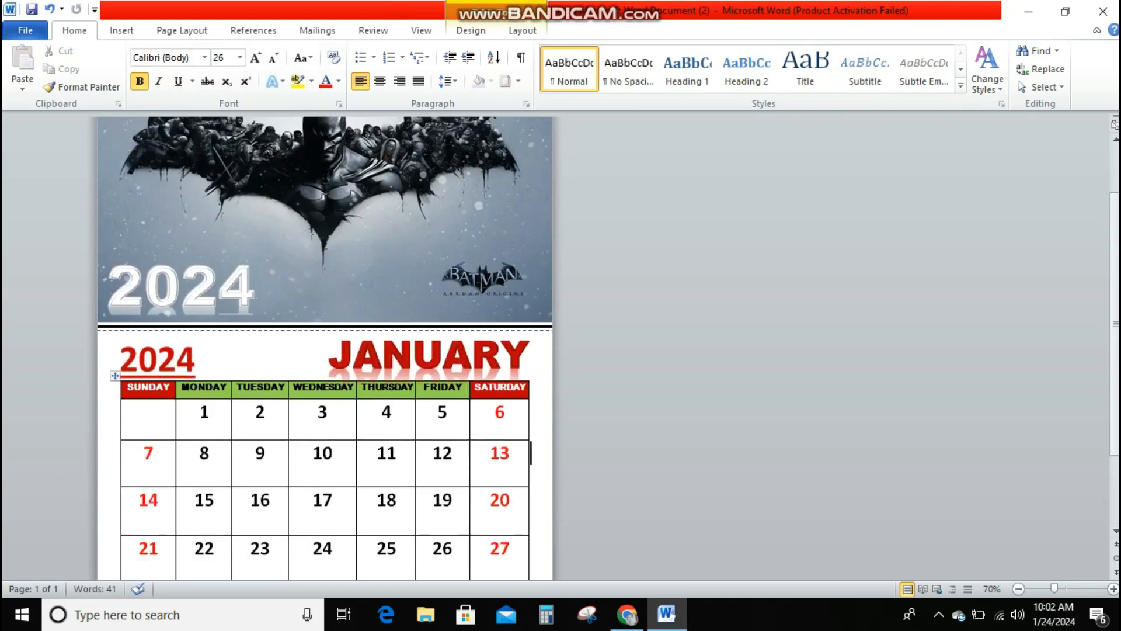
{"action": "left_click", "coordinate": [181, 342]}
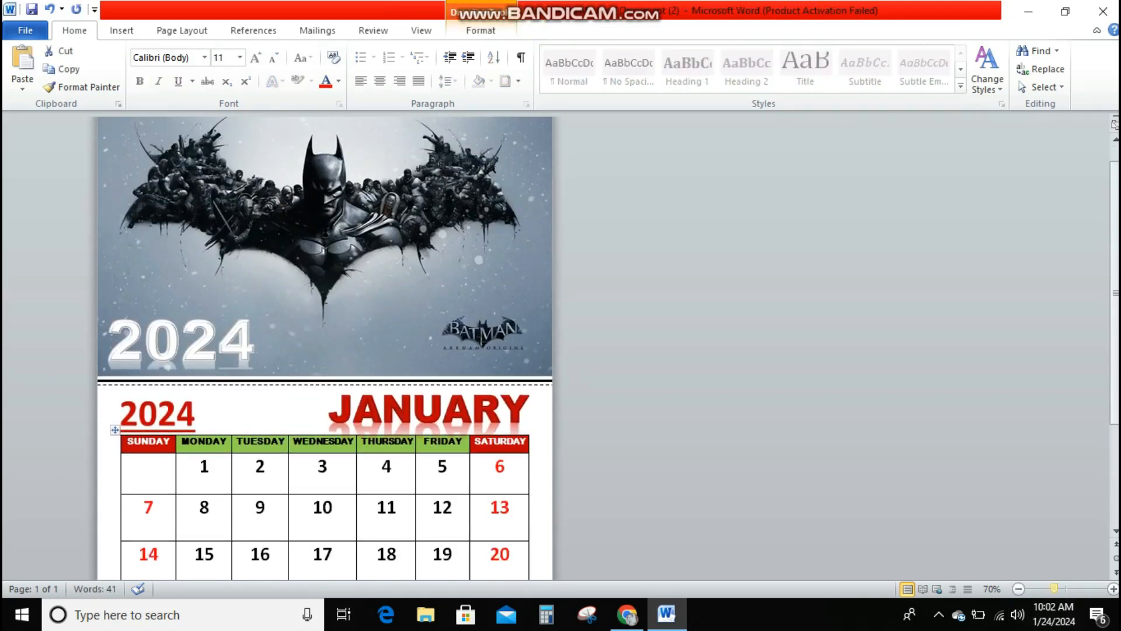
{"action": "left_click", "coordinate": [1113, 589]}
{"action": "left_click", "coordinate": [1113, 588]}
{"action": "left_click", "coordinate": [1113, 588]}
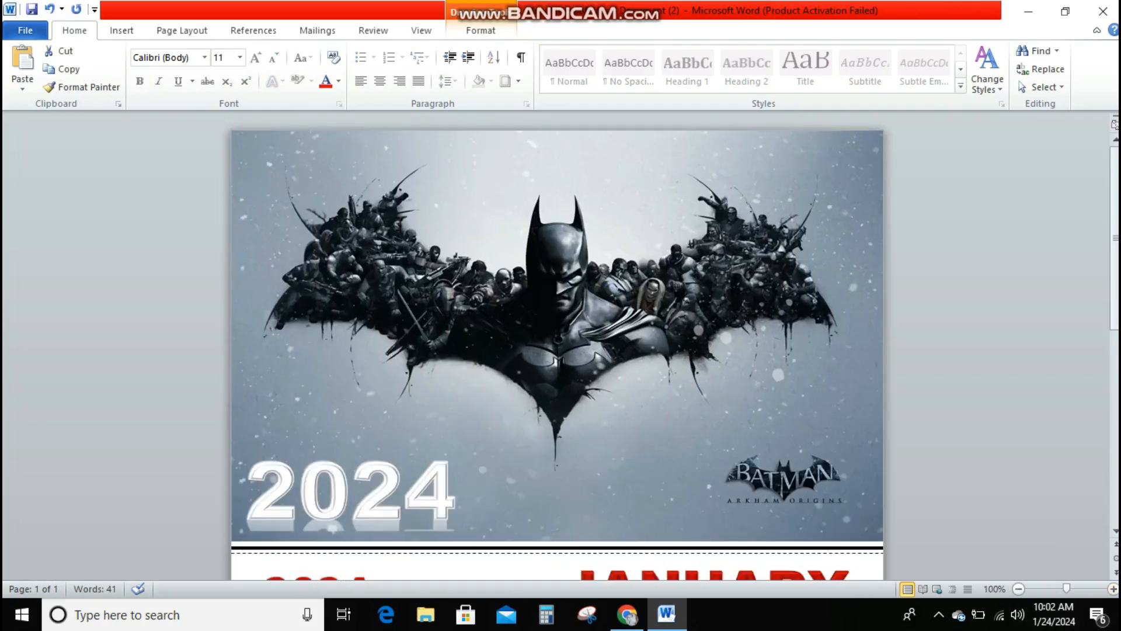
{"action": "scroll", "coordinate": [558, 348], "scroll_direction": "down", "scroll_amount": 2}
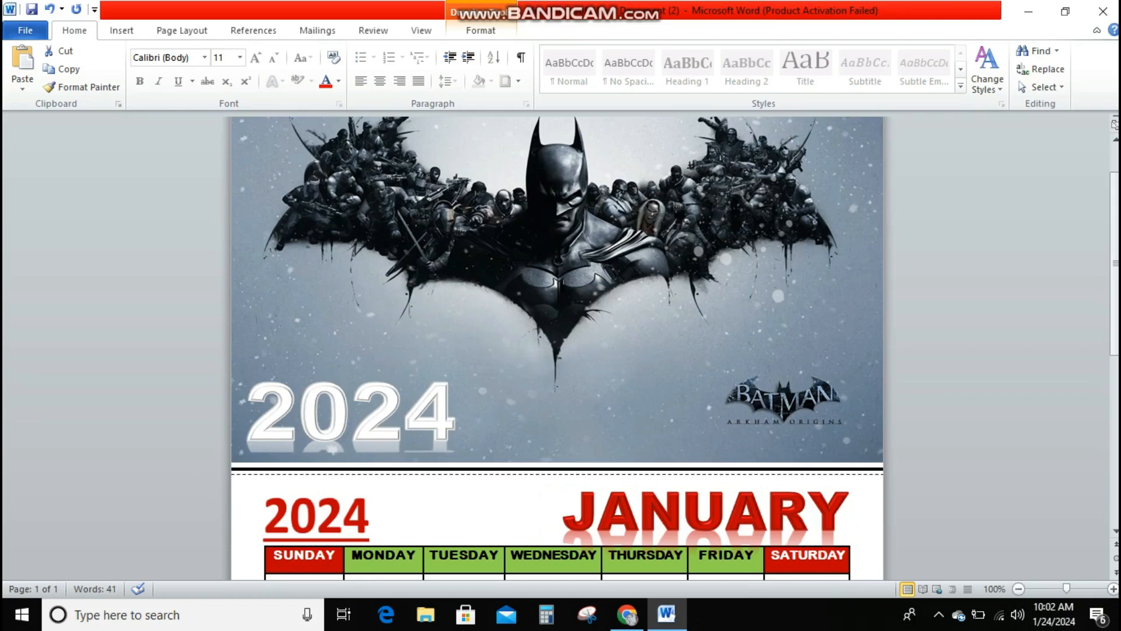
{"action": "right_click", "coordinate": [493, 216]}
{"action": "left_click", "coordinate": [531, 244]}
{"action": "right_click", "coordinate": [512, 214]}
{"action": "left_click", "coordinate": [541, 283]}
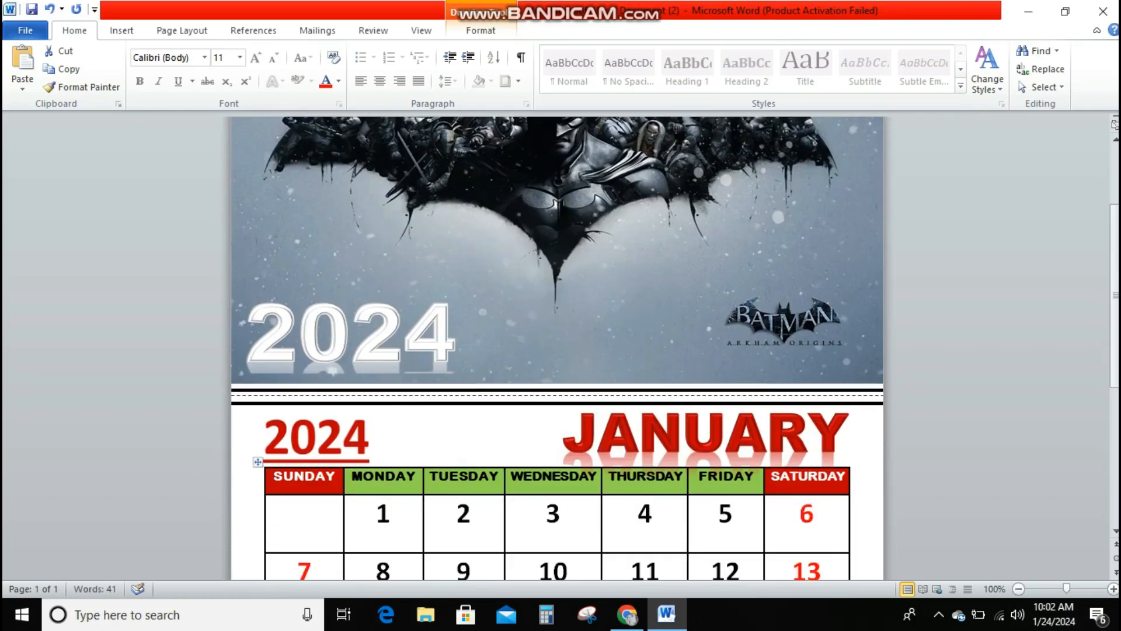
Move the duplicated thick line below the table, spanning the page width near the bottom edge.
{"action": "scroll", "coordinate": [557, 347], "scroll_direction": "down", "scroll_amount": 6}
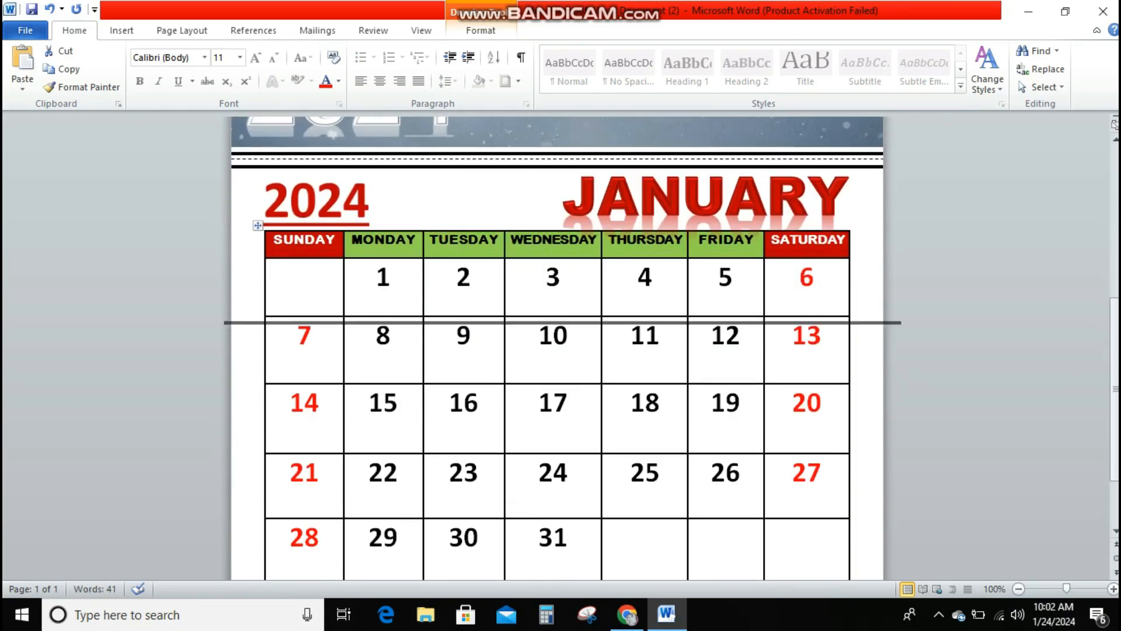
{"action": "left_click_drag", "start_coordinate": [473, 323], "coordinate": [494, 462]}
{"action": "left_click", "coordinate": [482, 537]}
{"action": "scroll", "coordinate": [481, 497], "scroll_direction": "down", "scroll_amount": 3}
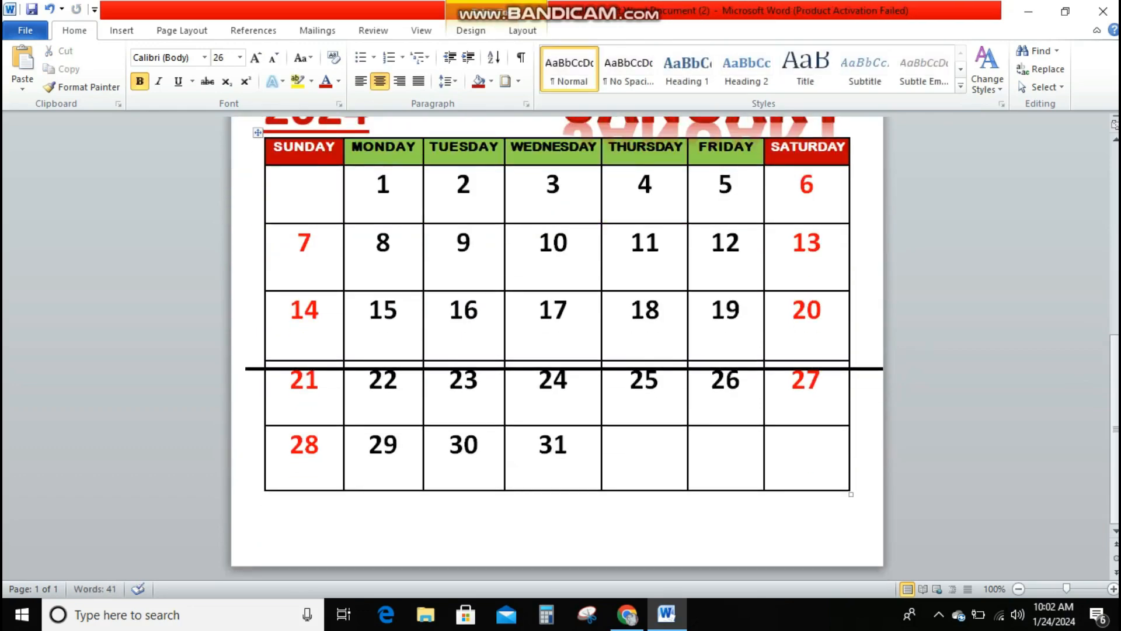
{"action": "left_click_drag", "start_coordinate": [543, 369], "coordinate": [514, 554]}
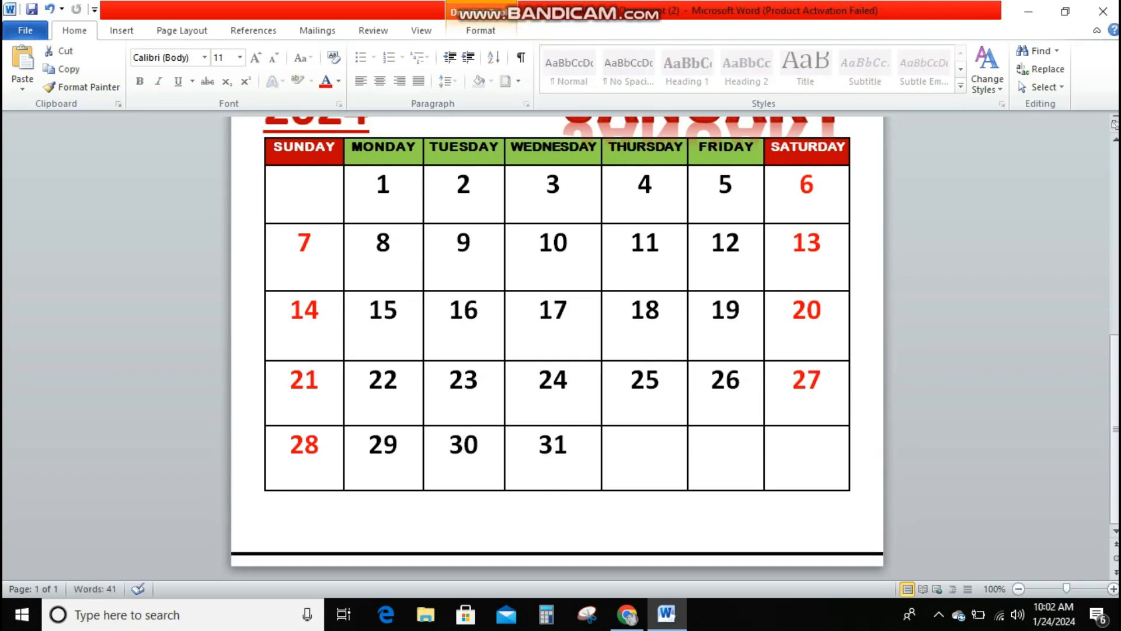
Paste another copy of the thick line and place it just above the one at the page's bottom edge.
{"action": "right_click", "coordinate": [456, 553]}
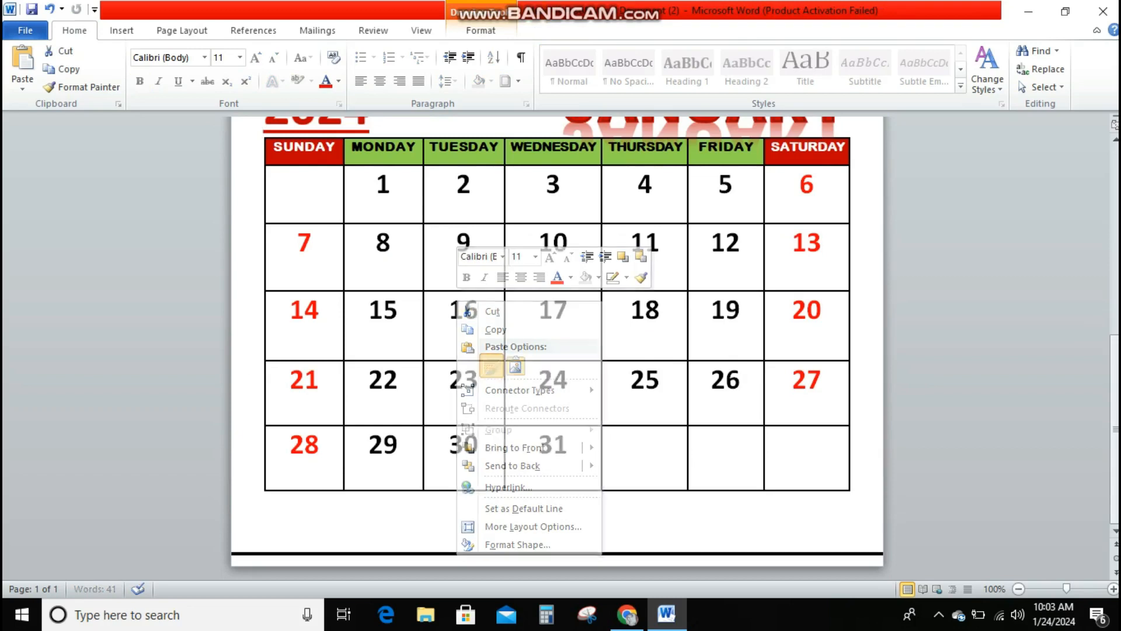
{"action": "left_click", "coordinate": [491, 366]}
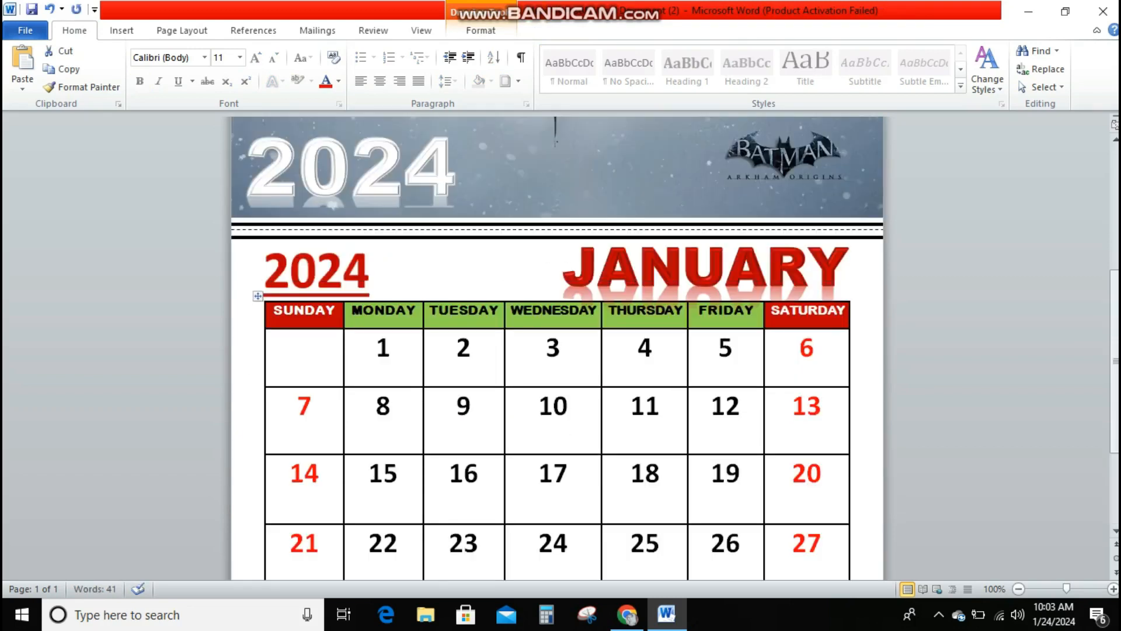
{"action": "left_click_drag", "start_coordinate": [508, 237], "coordinate": [508, 553]}
{"action": "scroll", "coordinate": [508, 408], "scroll_direction": "down", "scroll_amount": 3}
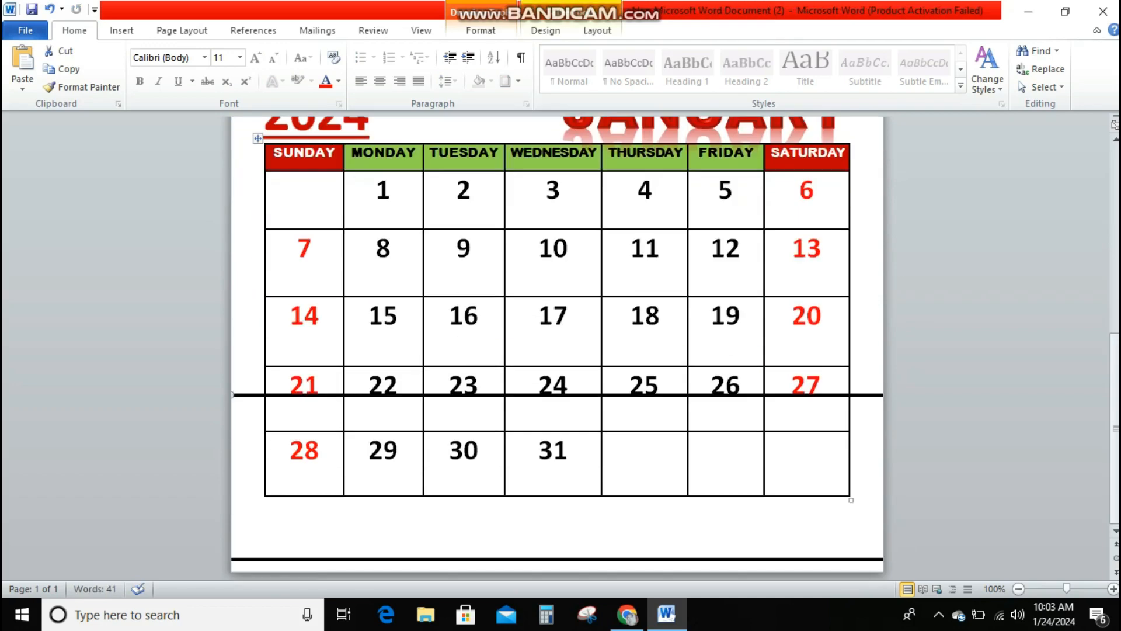
{"action": "left_click_drag", "start_coordinate": [508, 395], "coordinate": [507, 552]}
{"action": "scroll", "coordinate": [543, 409], "scroll_direction": "up", "scroll_amount": 12}
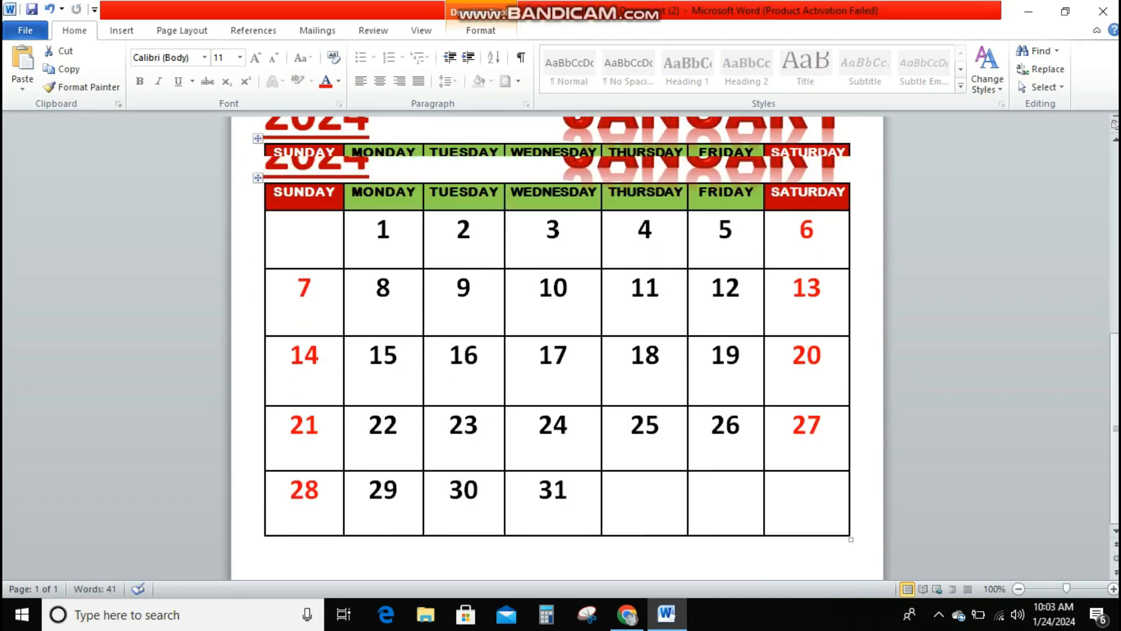
{"action": "scroll", "coordinate": [555, 129], "scroll_direction": "down", "scroll_amount": 10}
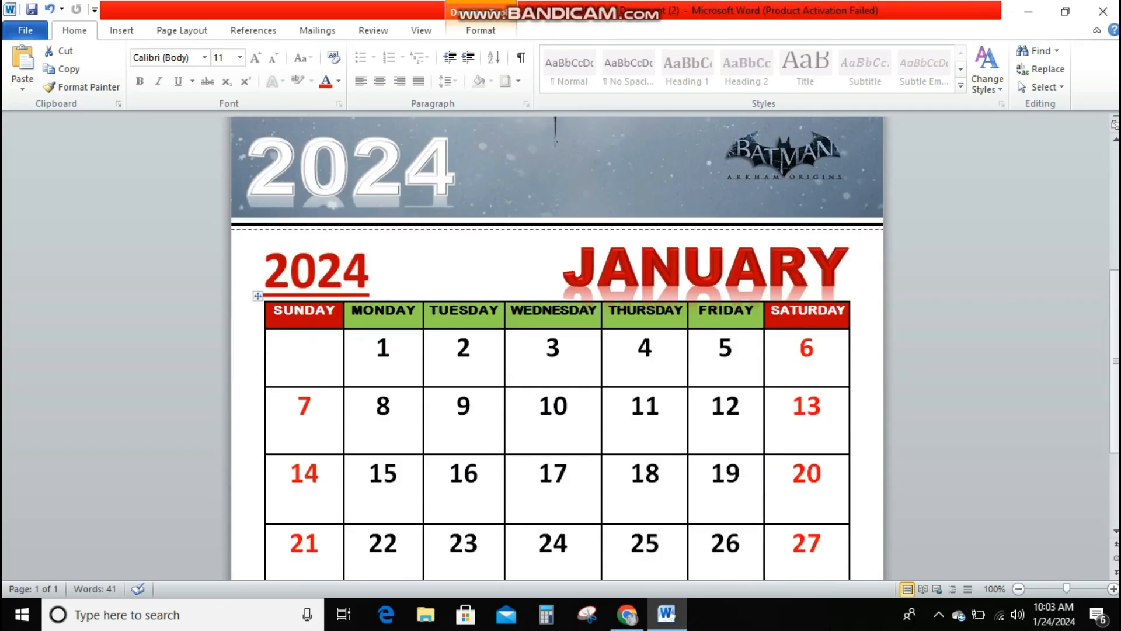
{"action": "scroll", "coordinate": [555, 130], "scroll_direction": "down", "scroll_amount": 4, "text": "ctrl"}
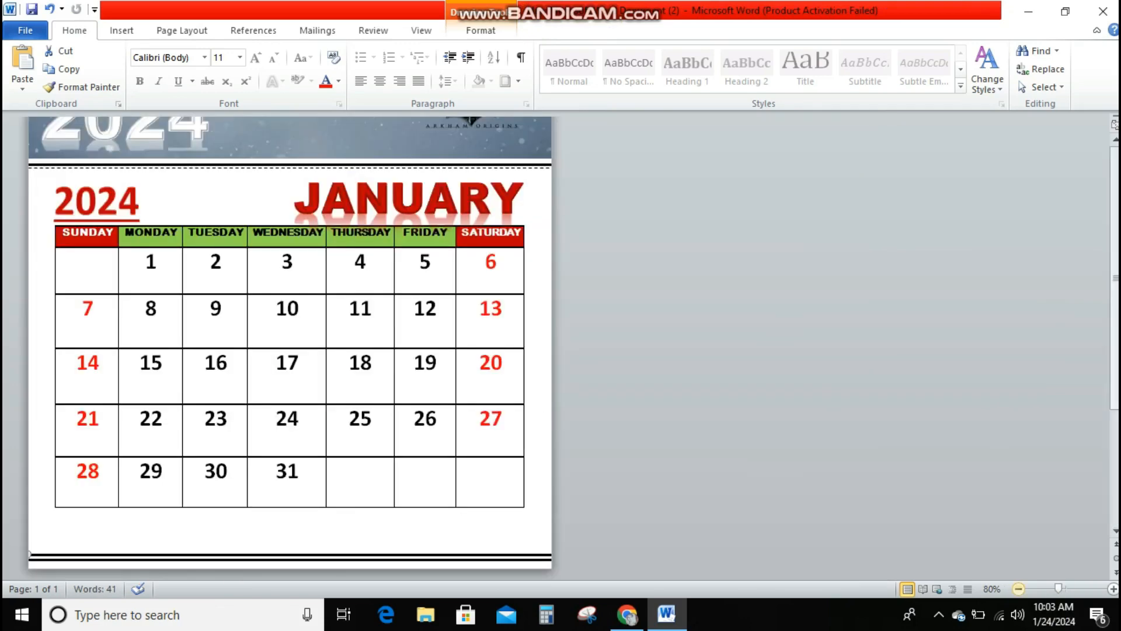
{"action": "scroll", "coordinate": [555, 130], "scroll_direction": "down", "scroll_amount": 2, "text": "ctrl"}
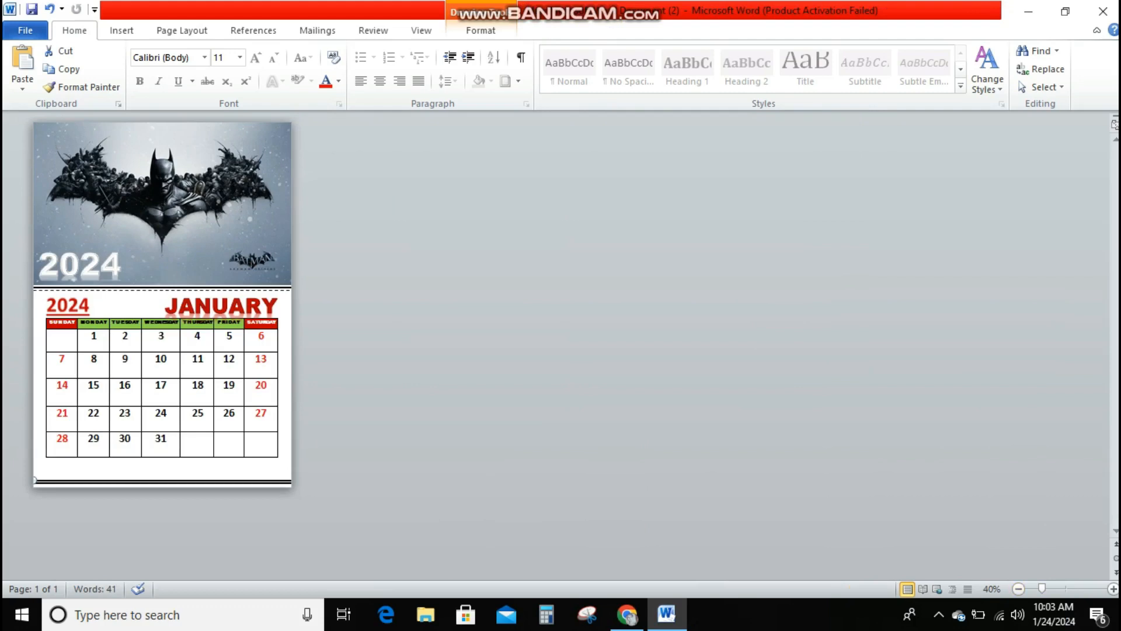